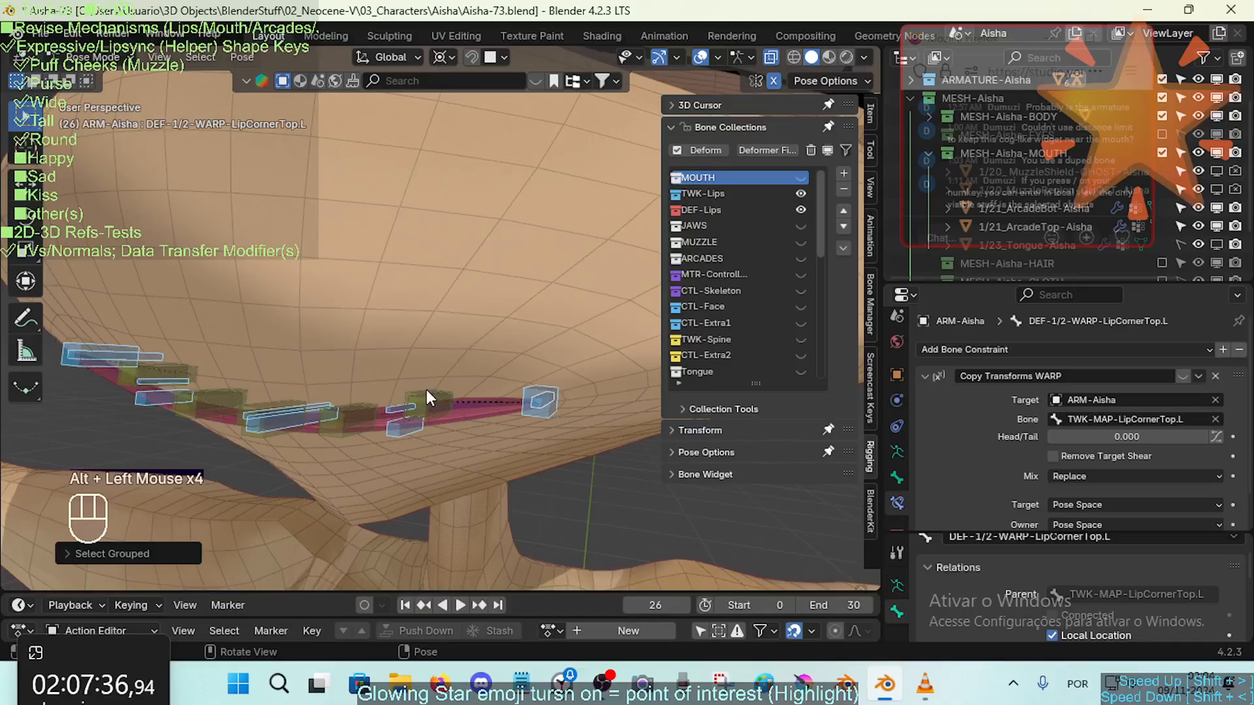
Toggle the Copy Transforms WARP constraint on all selected lip deform bones to compare their positions with and without it
left_click(1183, 376, "alt")
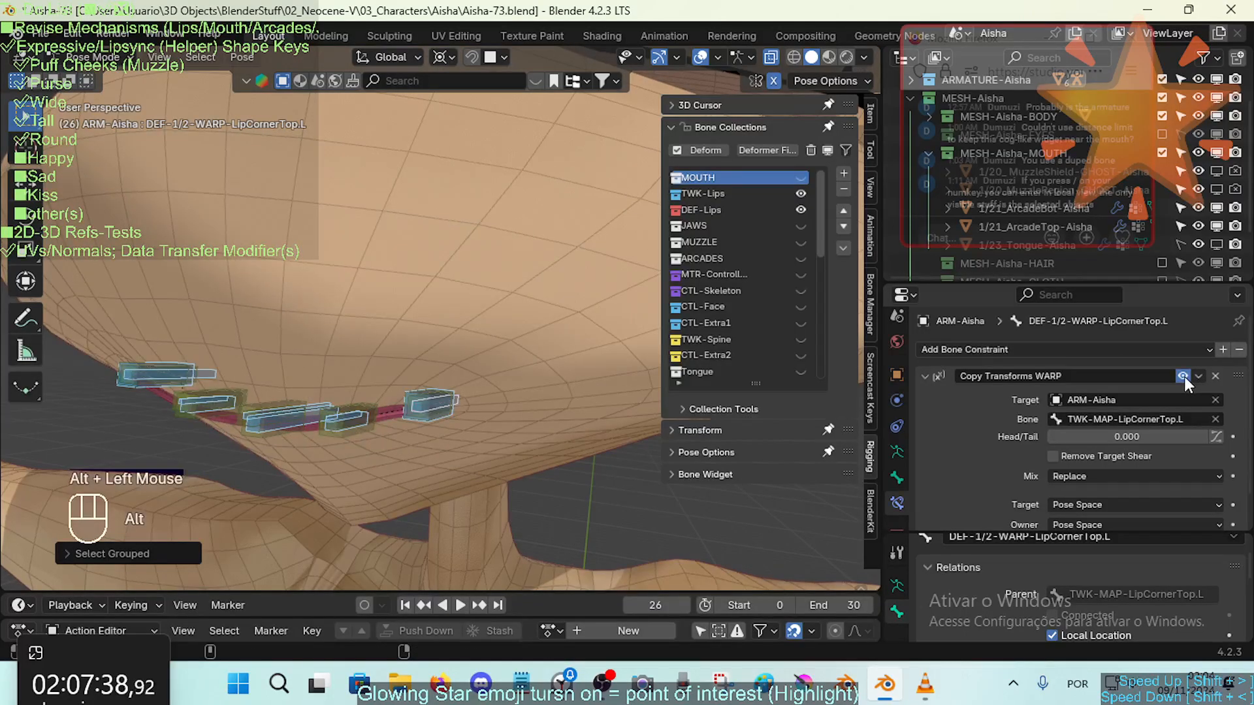
left_click(1185, 376, "alt")
middle_click_drag(547, 396, 601, 405)
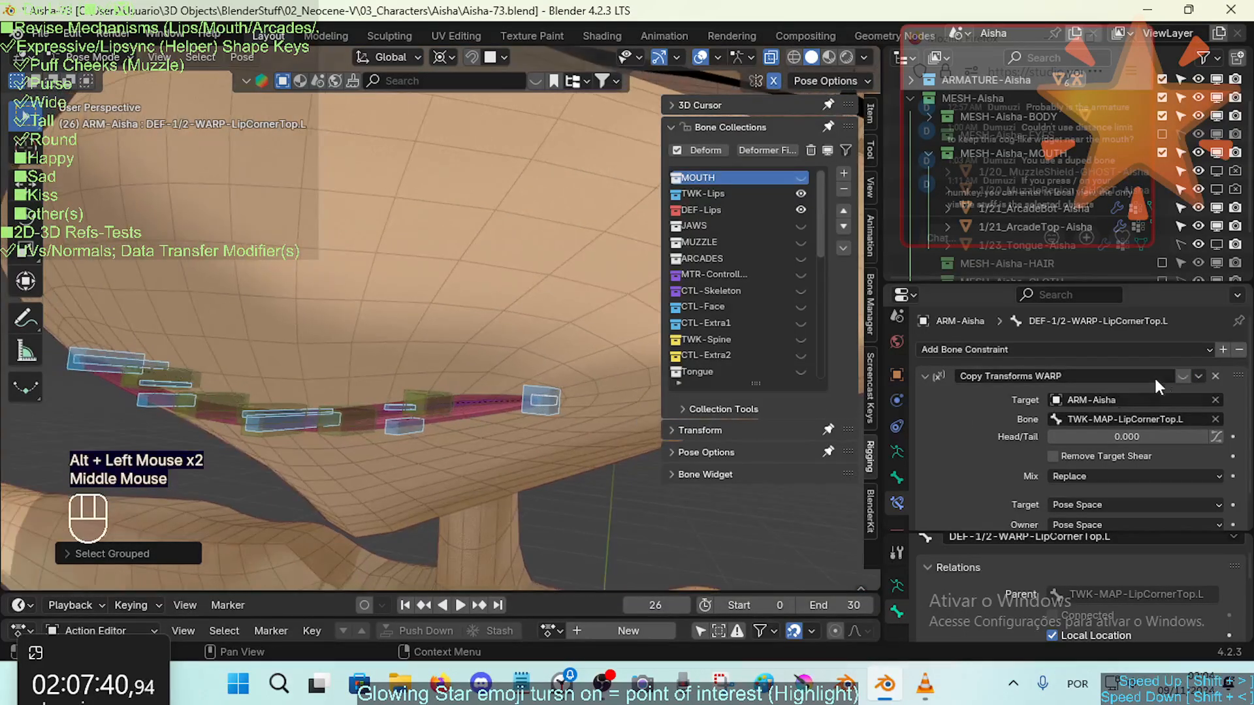
left_click(1181, 375, "alt")
left_click(1180, 375, "alt")
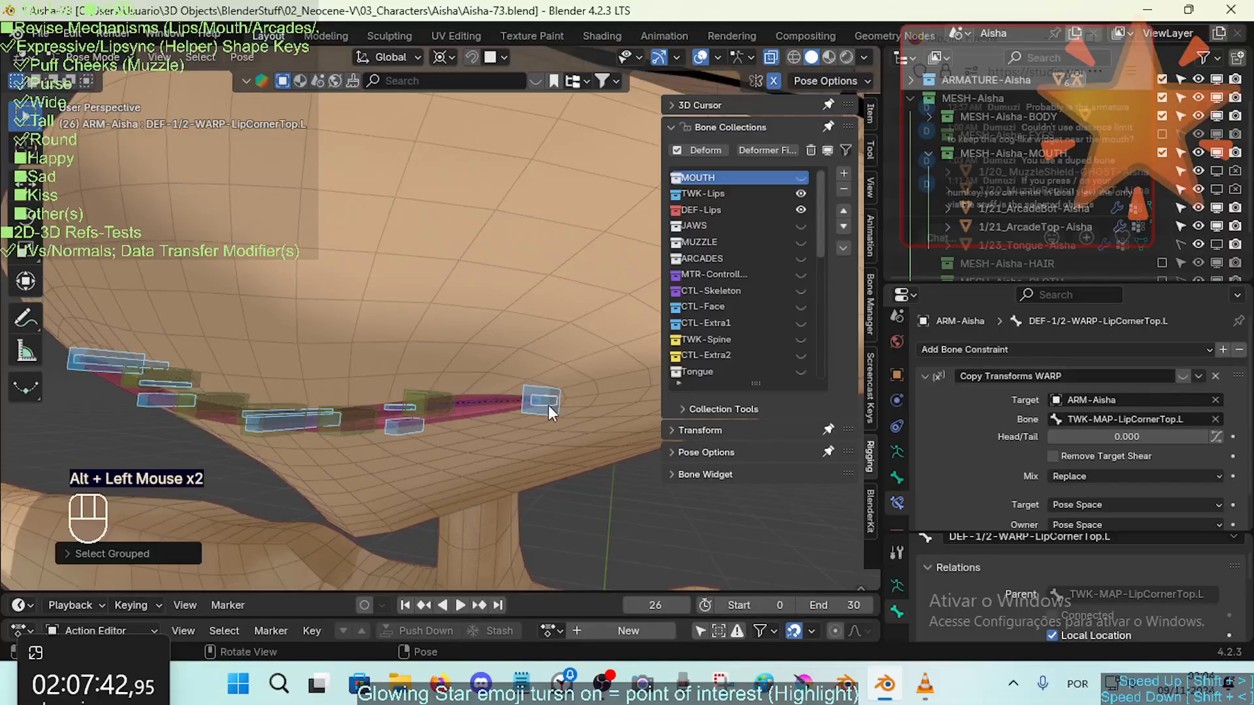
Examine the body mesh around the left lip corner in Edit Mode and return to Object Mode
key("ctrl+Tab")
left_click(560, 378)
key("Tab")
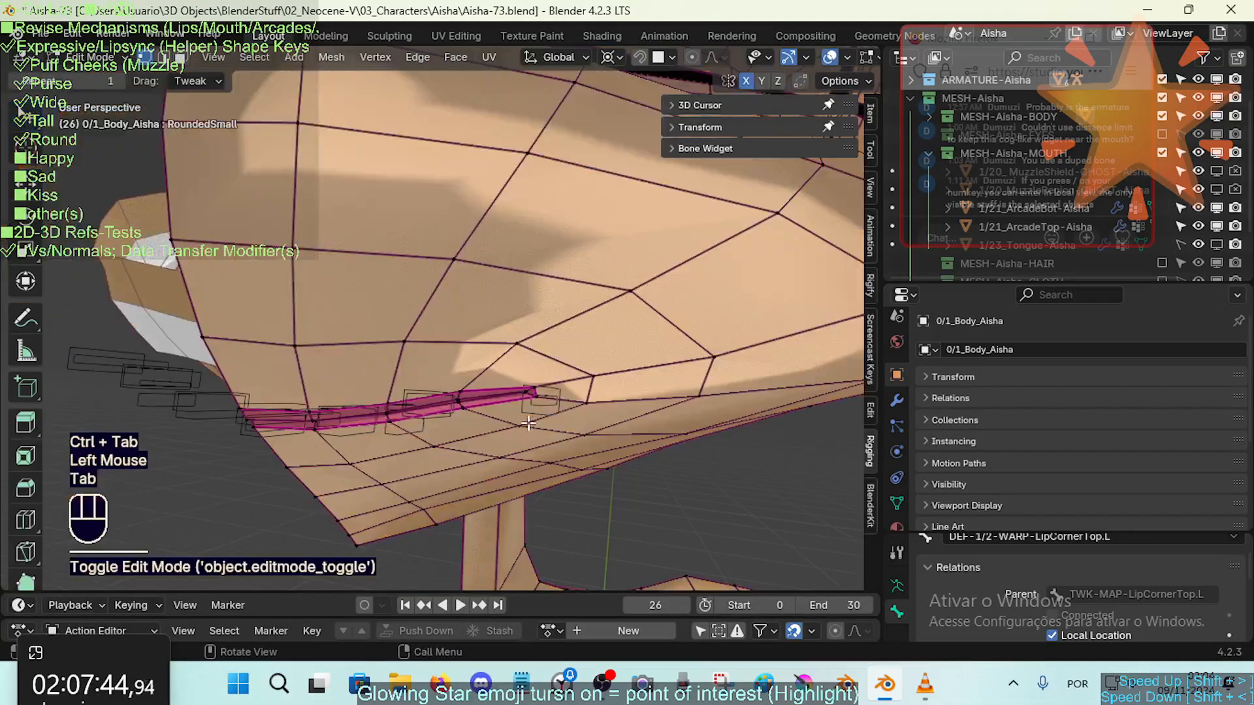
middle_click_drag(506, 428, 566, 386)
key("Tab")
Examine the lip bones' rest positions in the armature's Edit Mode and return to Pose Mode
left_click(563, 396)
key("Tab")
key("ctrl+3")
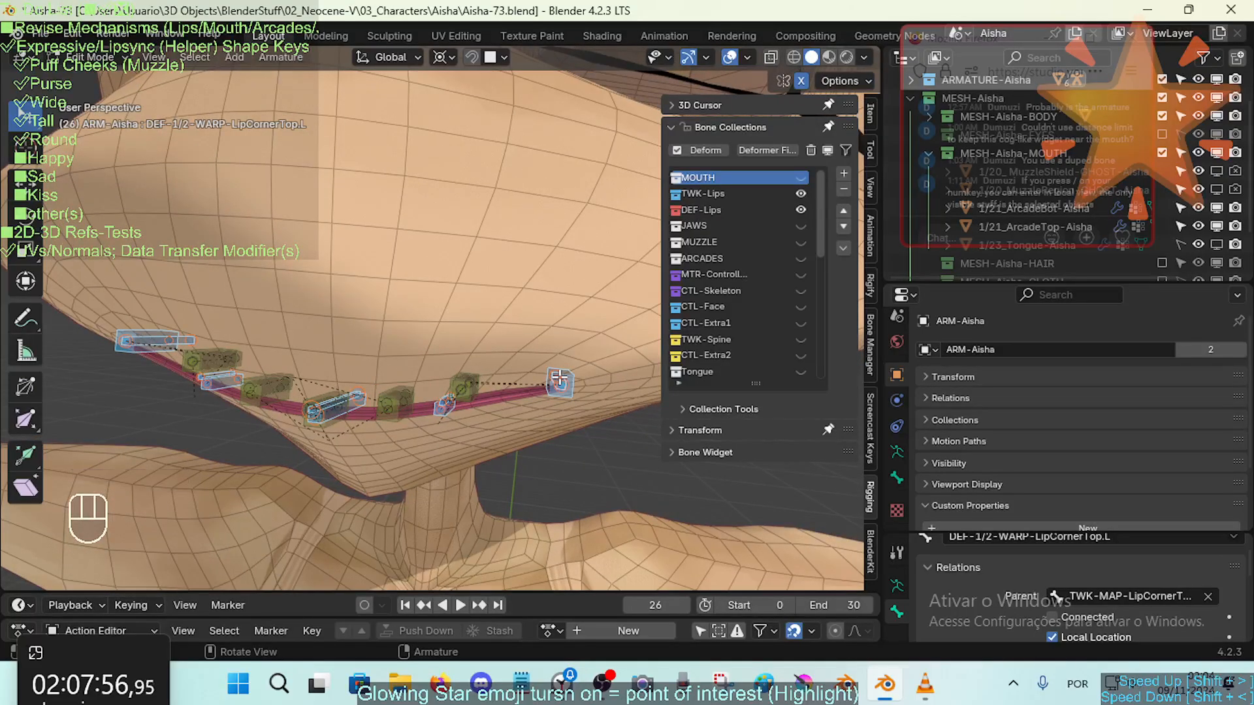
middle_click_drag(570, 390, 547, 391)
key("ctrl+3")
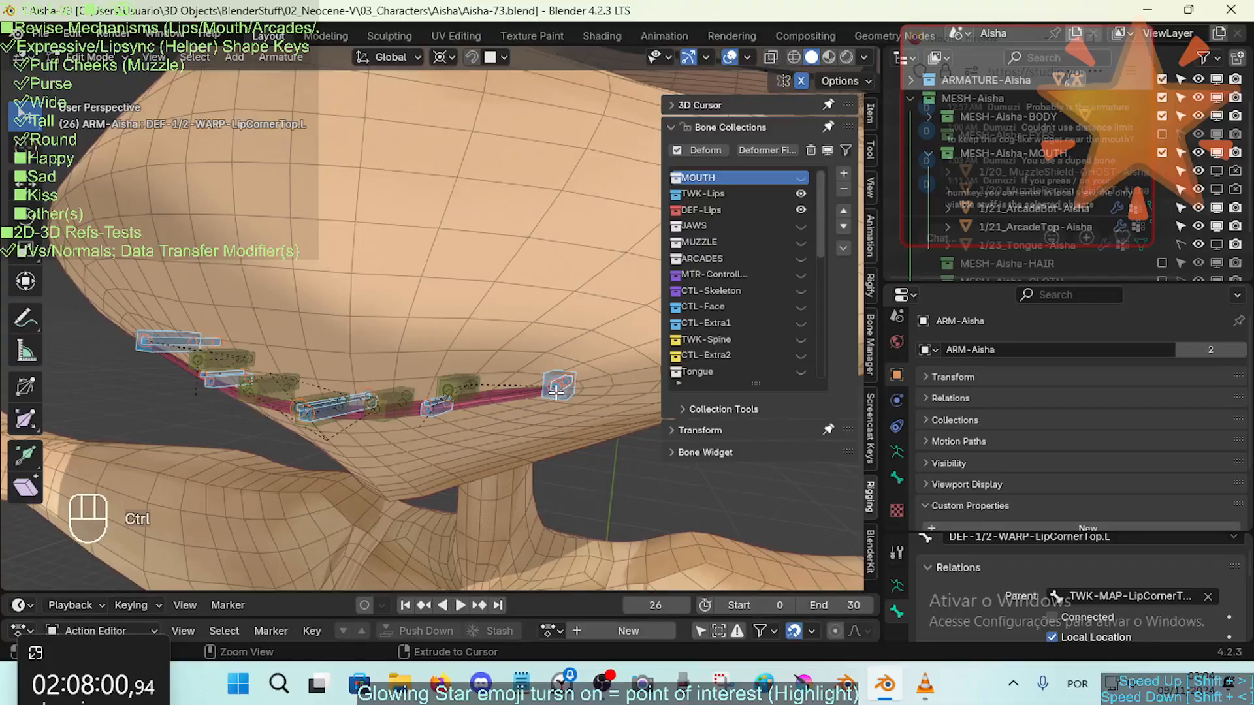
key("ctrl+3")
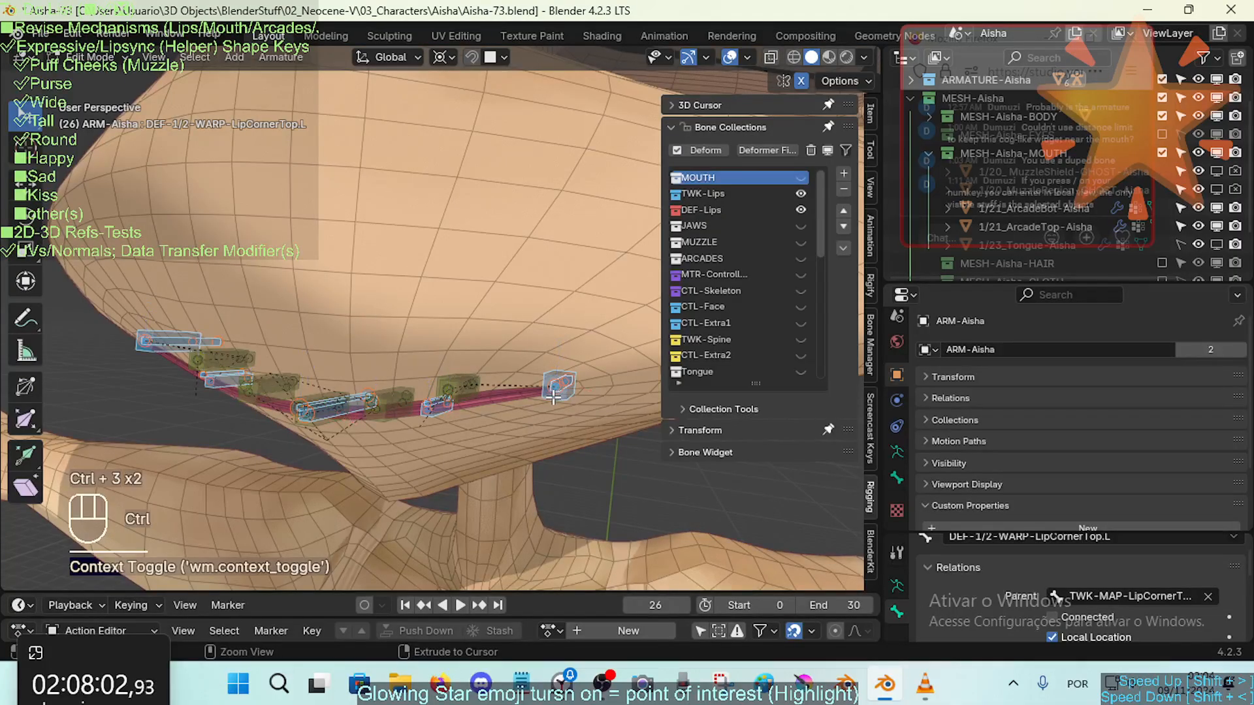
key("ctrl+Tab")
left_click(568, 391)
left_click(569, 390)
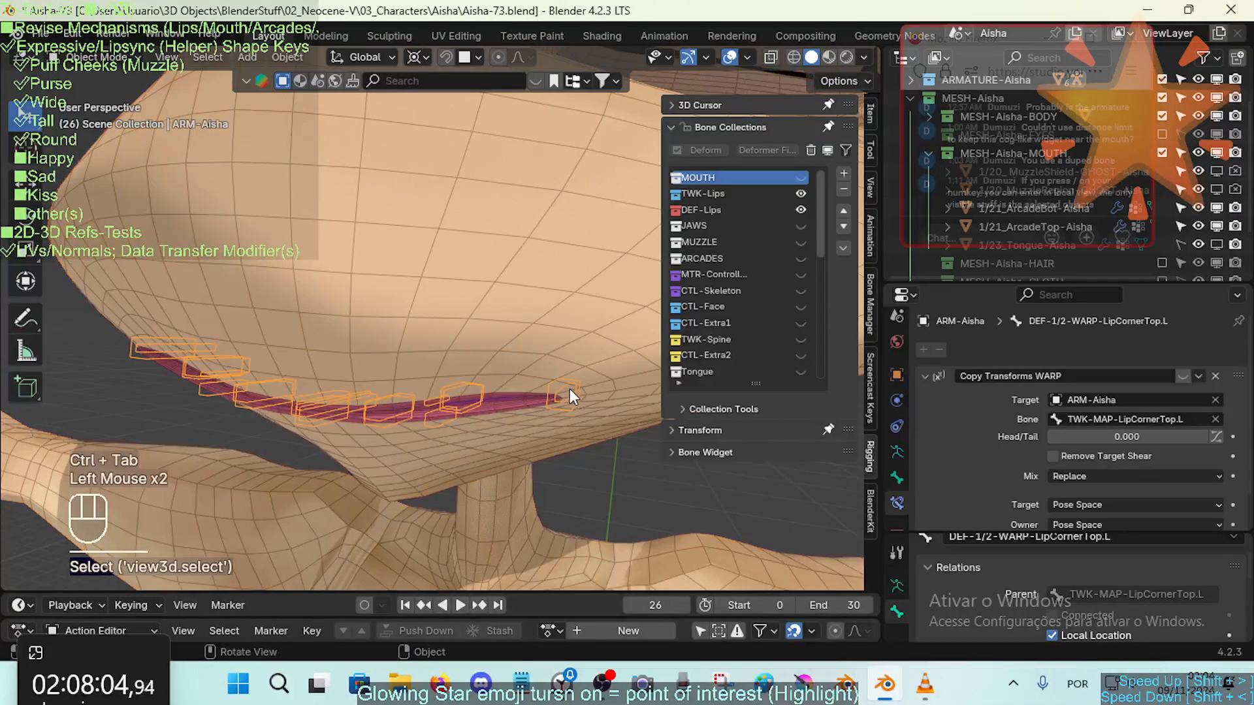
key("ctrl+Tab")
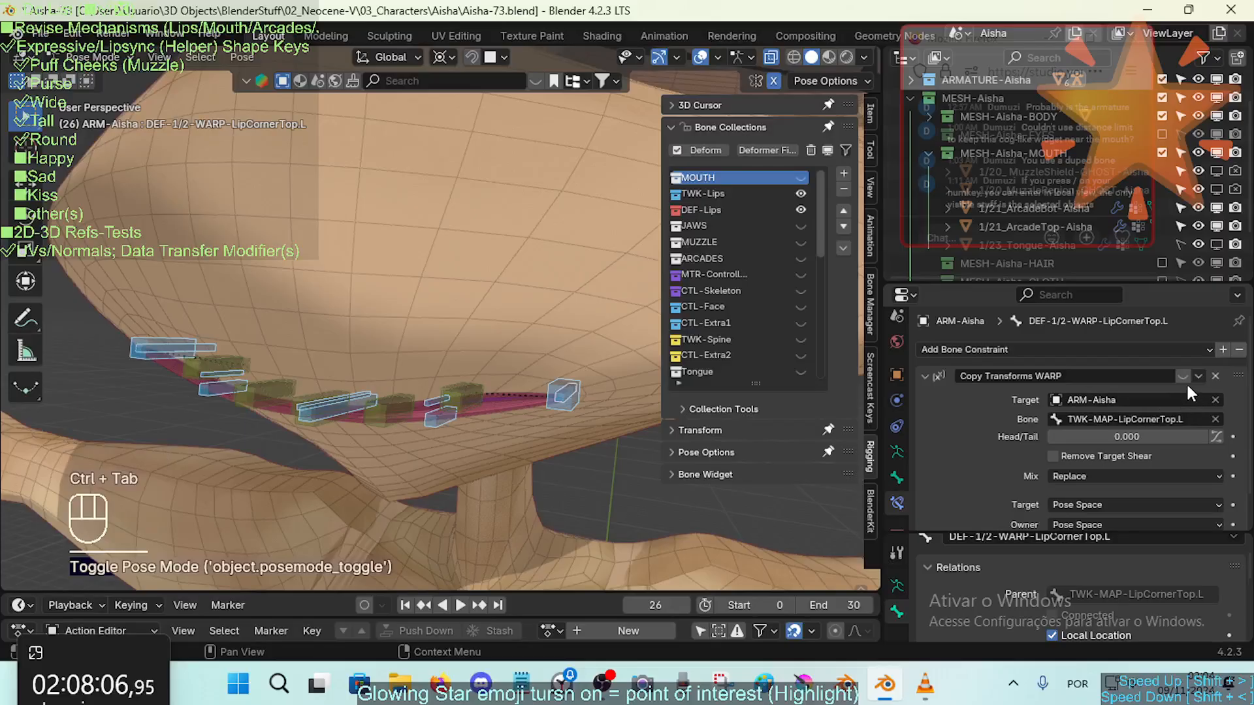
Compare the selected lip deform bones again with Copy Transforms WARP enabled and disabled, viewing the left lip corner closely
middle_click_drag(795, 381, 784, 399)
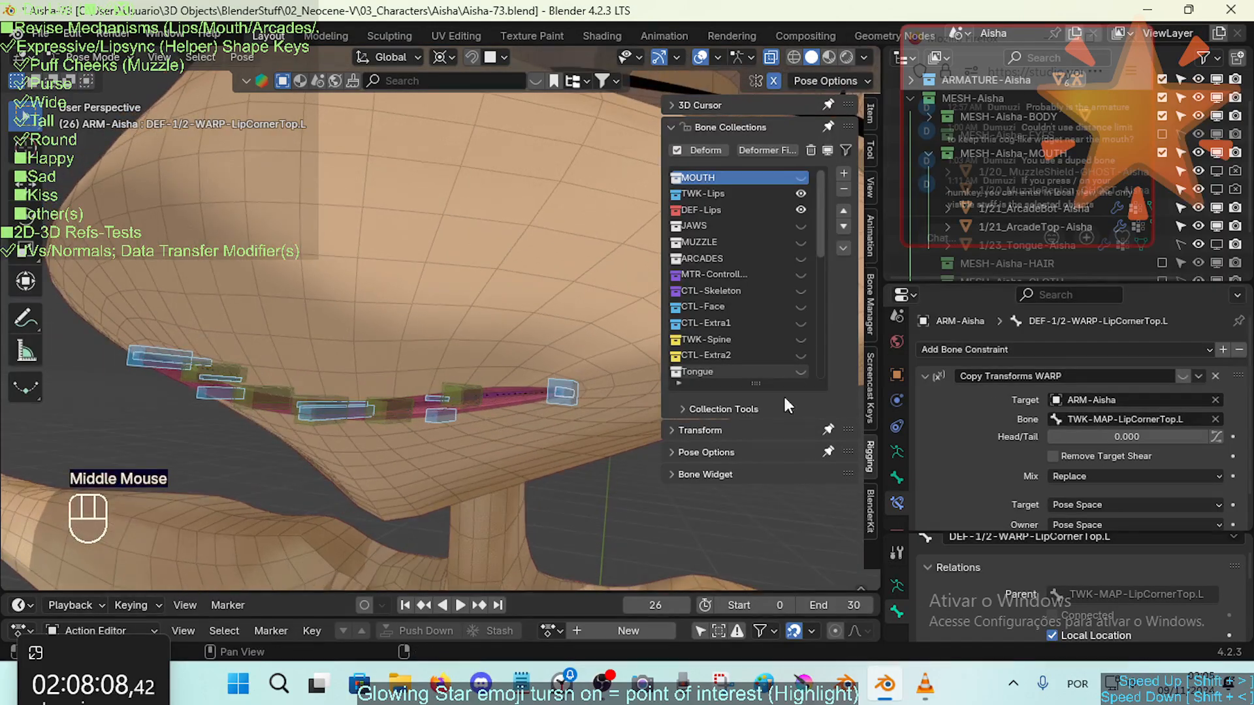
left_click(1180, 375, "alt")
left_click(1180, 375, "alt")
left_click(1180, 375, "alt")
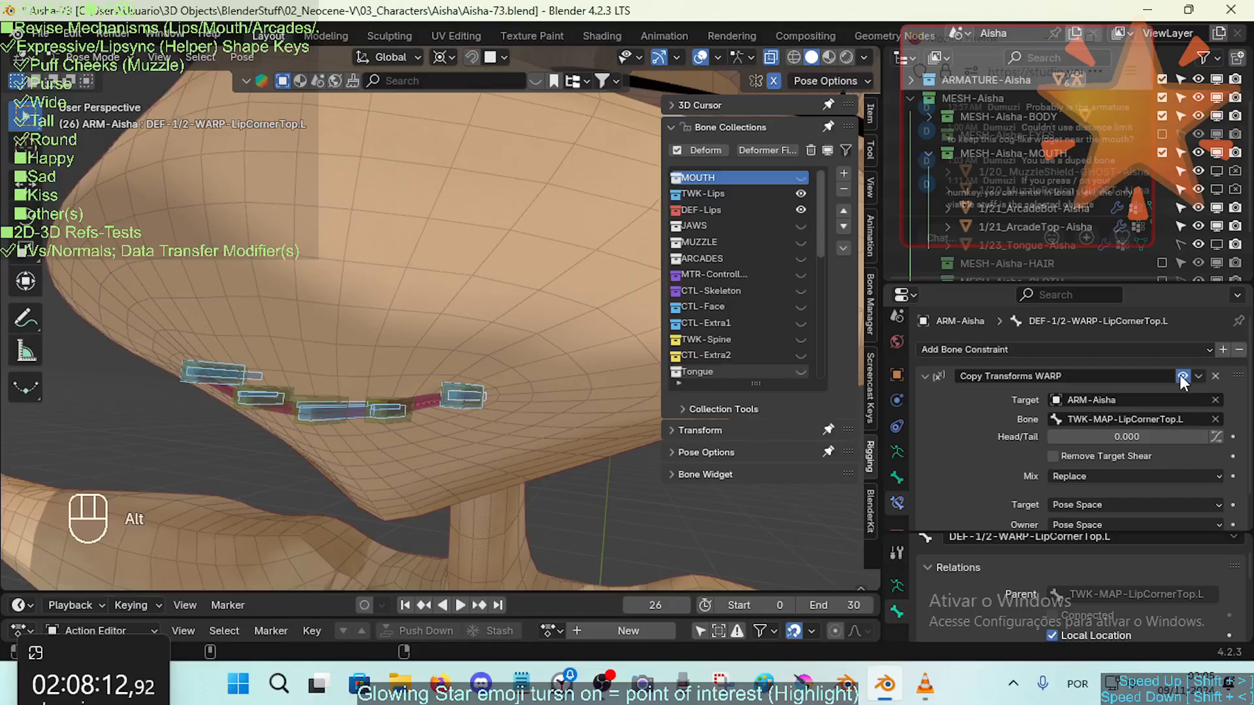
left_click(1180, 375, "alt")
middle_click_drag(577, 415, 551, 402)
scroll(555, 402, "up", 2)
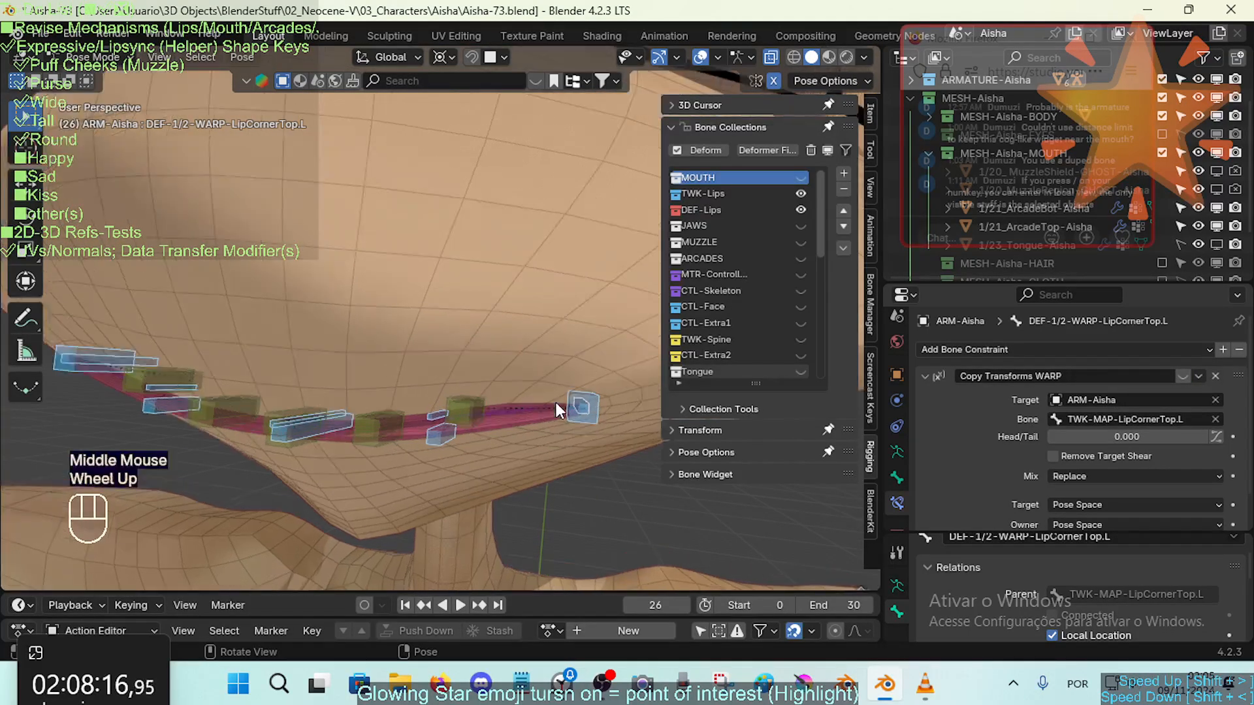
Hide the viewport sidebar and check the left lip corner's deform and tweak bones in Pose and Edit Mode
key("n")
left_click(596, 413)
middle_click_drag(597, 414, 480, 396)
left_click(590, 414)
scroll(551, 432, "up", 2)
left_click(566, 409)
middle_click_drag(565, 410, 570, 380)
left_click(497, 397)
key("Tab")
scroll(546, 402, "down", 2)
key("Tab")
scroll(546, 402, "up", 2)
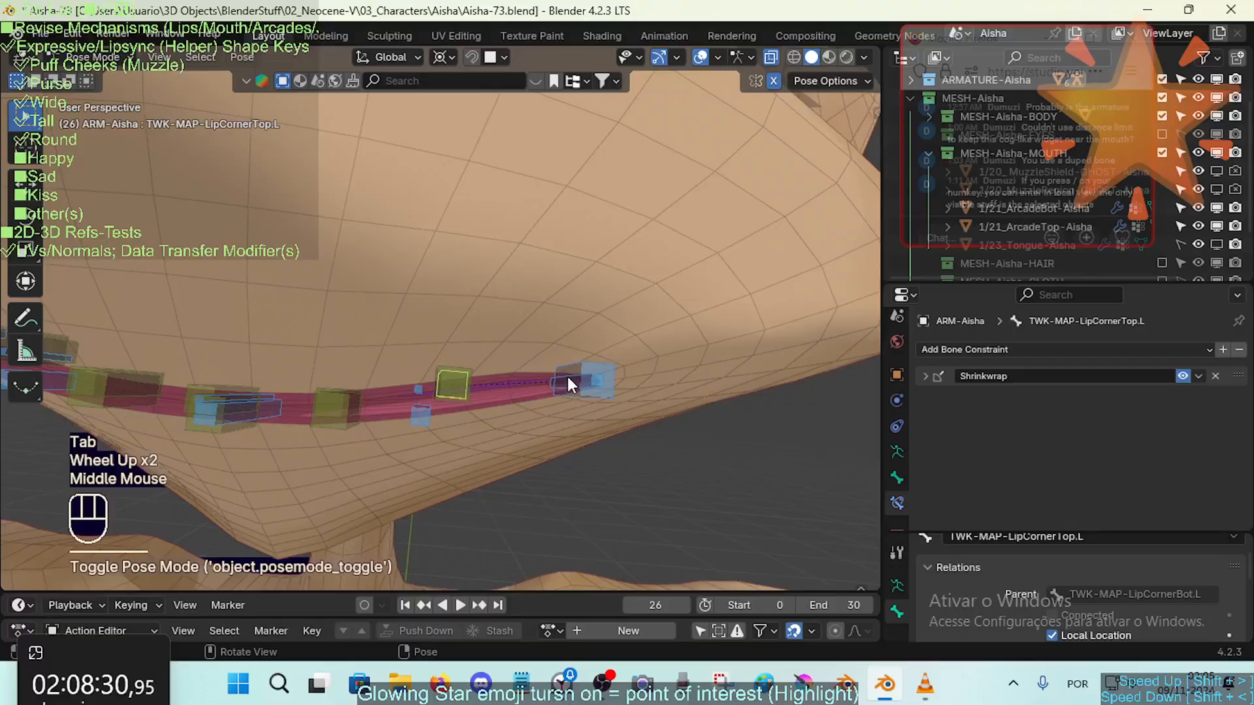
Select the DEF-1/2-WARP-LipCornerBot.L bone, enter the armature's Edit Mode and save the file
left_click(568, 380)
scroll(571, 384, "down", 2)
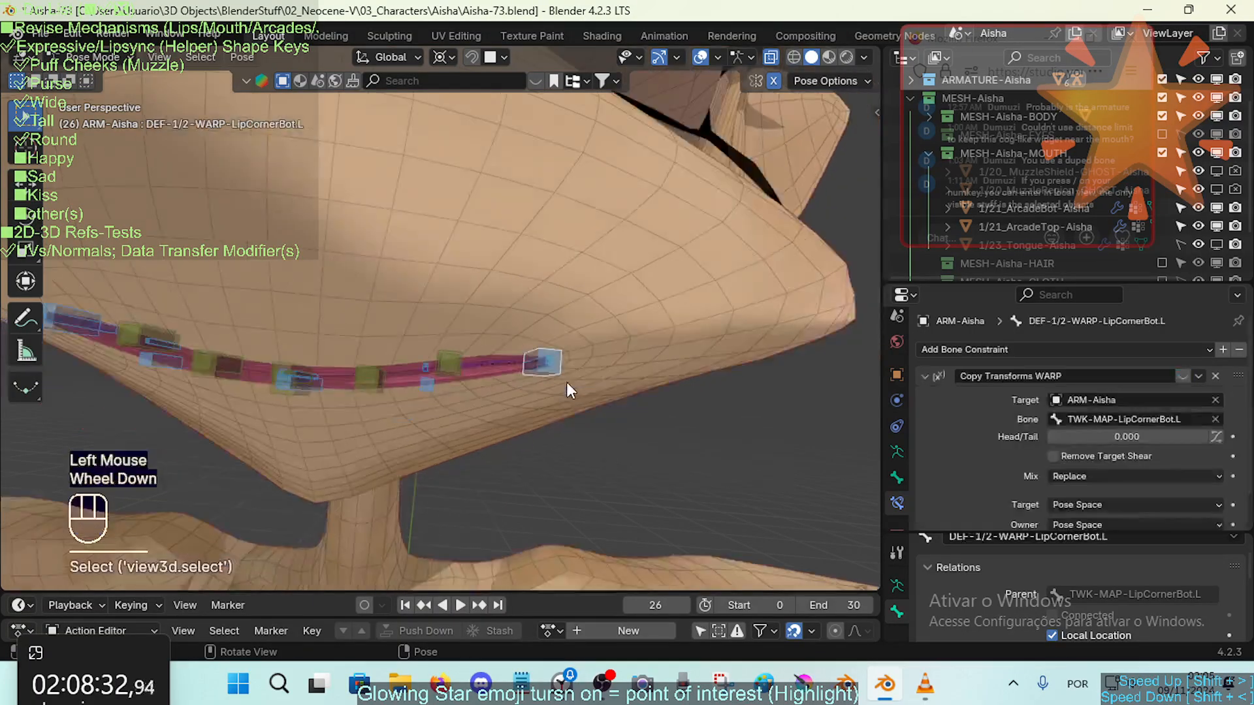
middle_click_drag(571, 383, 609, 410, "shift")
key("Tab")
scroll(493, 396, "up", 2)
key("ctrl+s")
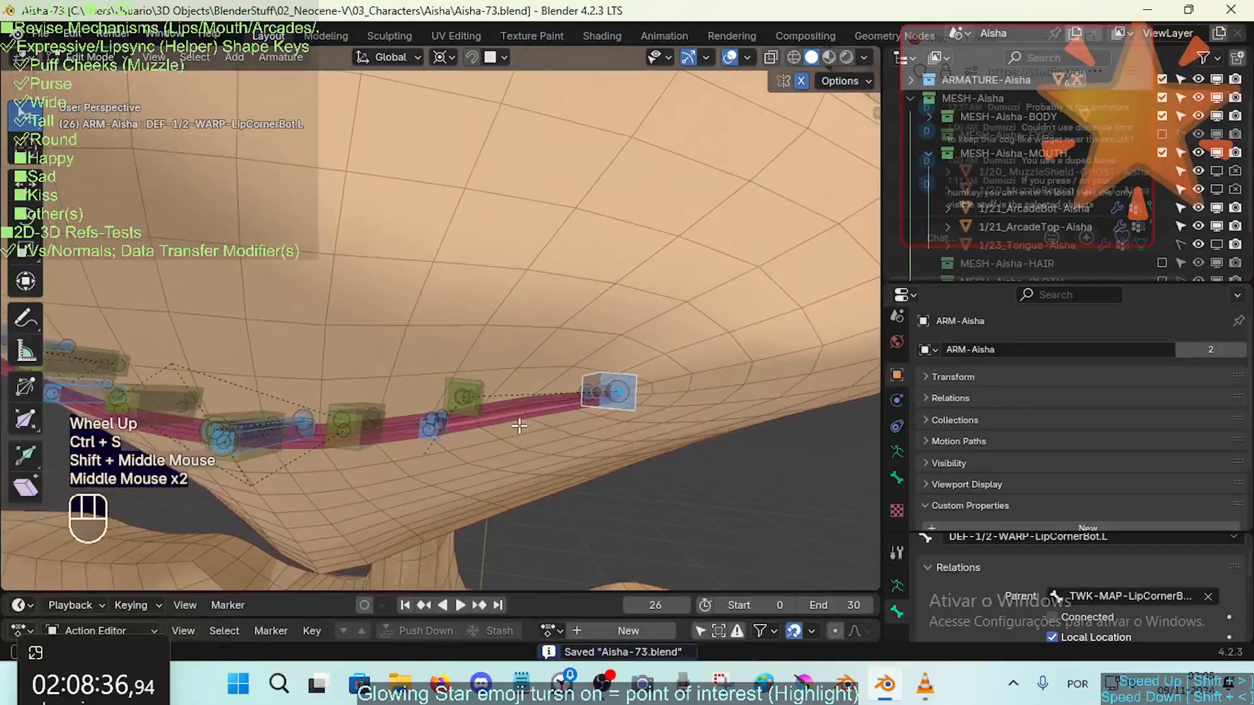
Snap the 3D cursor to the DEF-1/2-WARP-LipCornerTop.L bone in Edit Mode
key("Tab")
key("Tab")
left_click(606, 390)
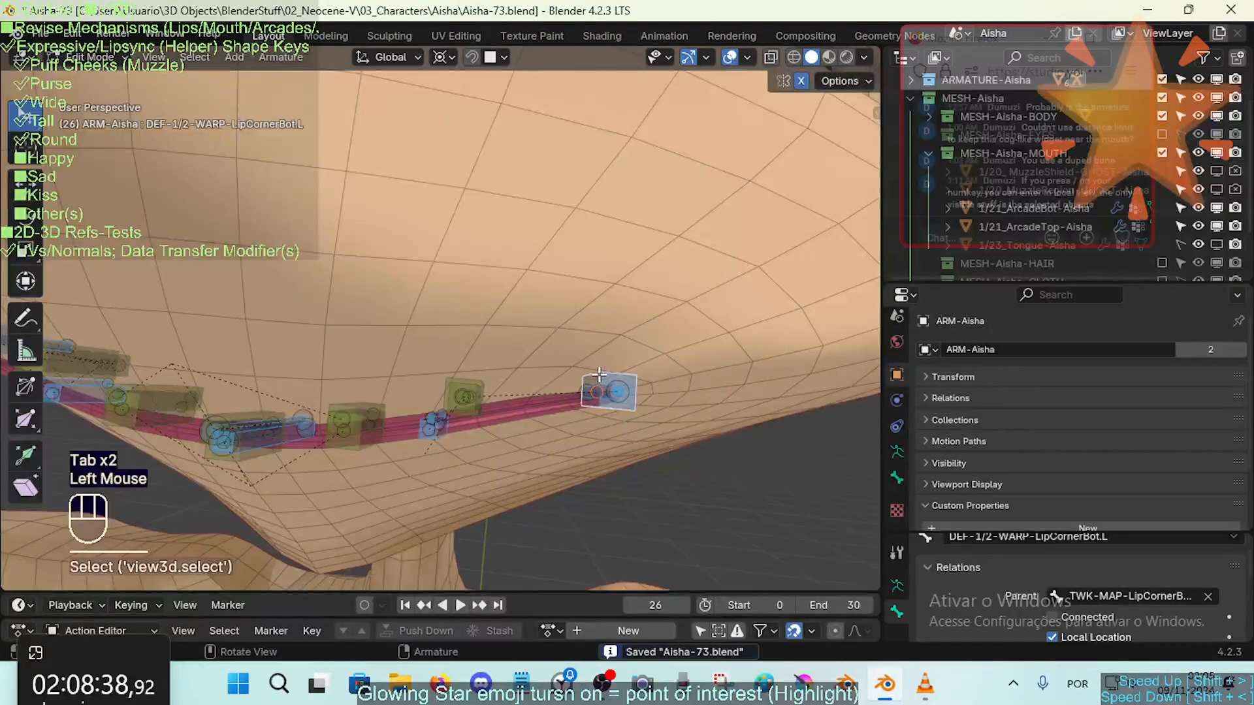
left_click(481, 380)
middle_click_drag(537, 398, 646, 414)
left_click(599, 391)
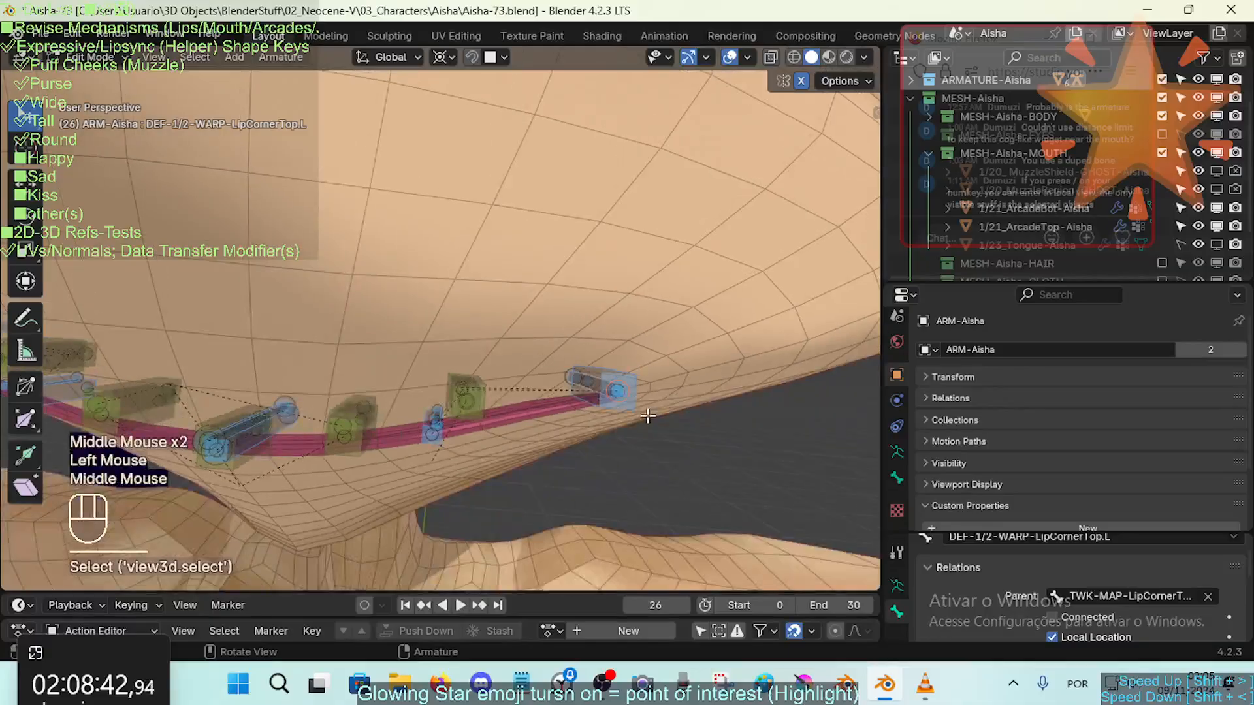
key("shift+s")
Circle-select the left lip corner tweak bones and snap them to the 3D cursor
middle_click_drag(483, 391, 499, 407)
key("alt+a")
key("c")
left_click(484, 408)
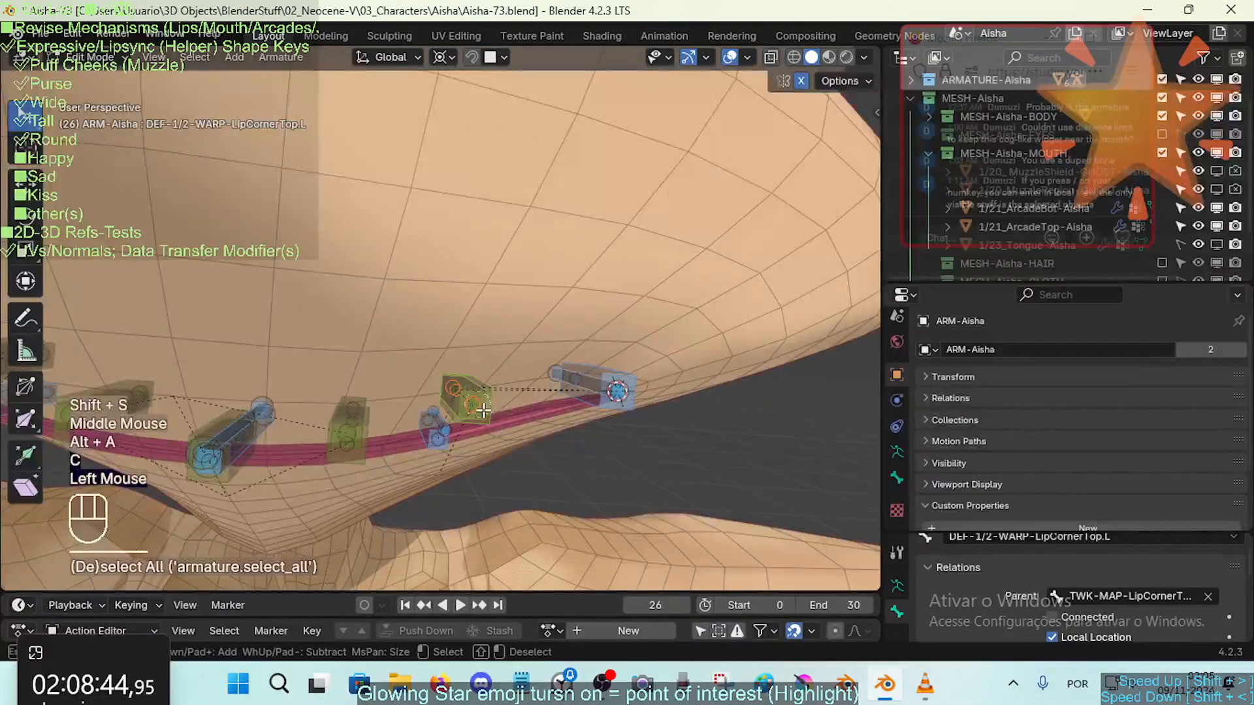
right_click(488, 407)
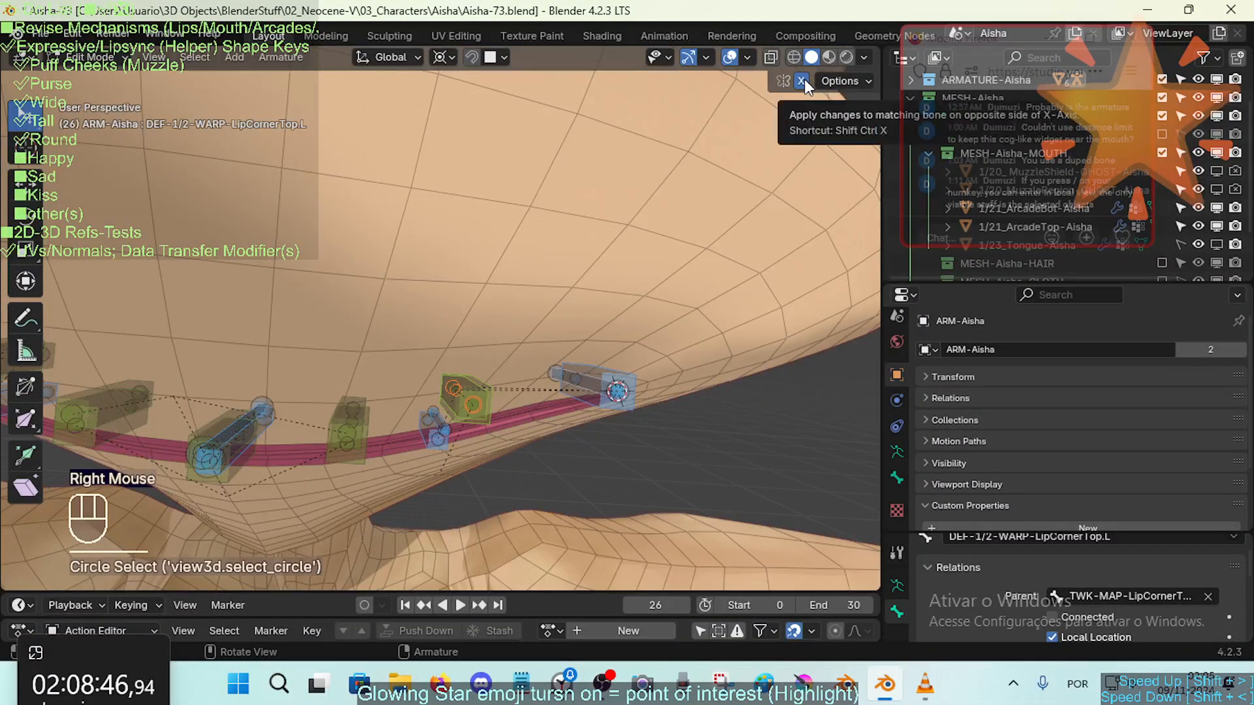
middle_click_drag(588, 314, 549, 340)
key("shift+s")
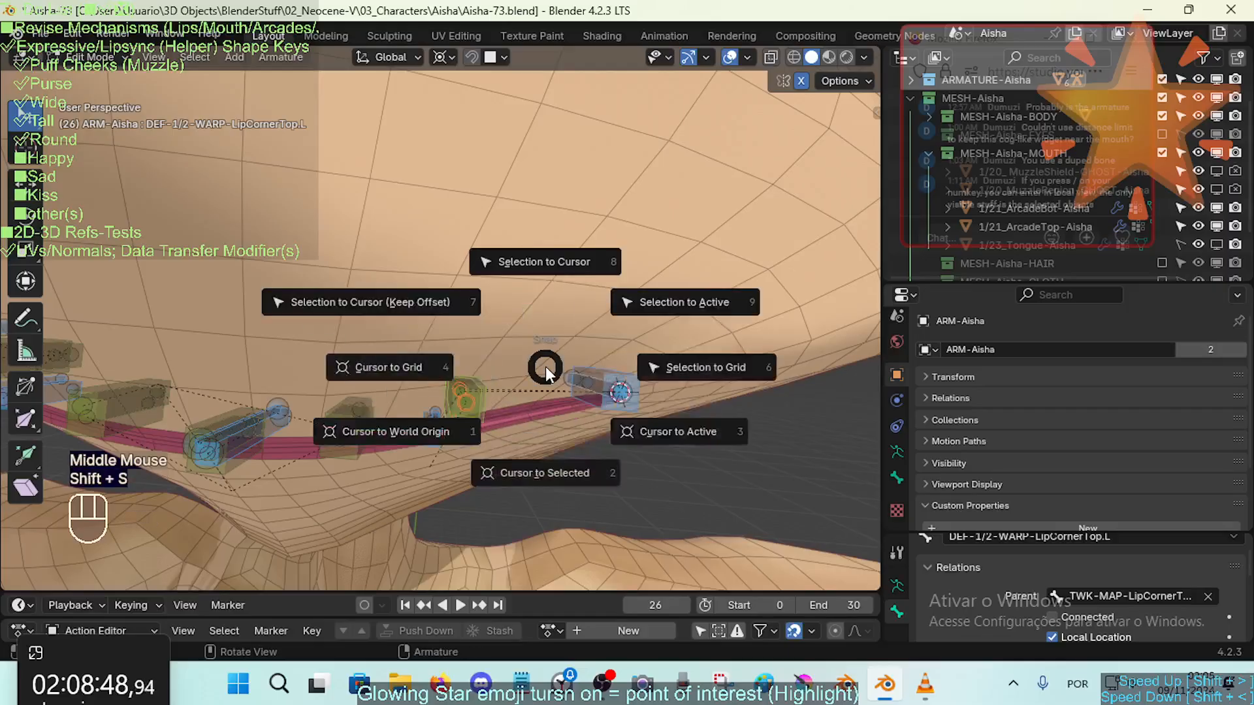
left_click(525, 265)
Snap the 3D cursor to DEF-1/2-WARP-LipTop.L and move the TWK-MAP-LipTop.L bone onto it
middle_click_drag(525, 265, 475, 413)
left_click(457, 418)
key("shift+s")
left_click(574, 476)
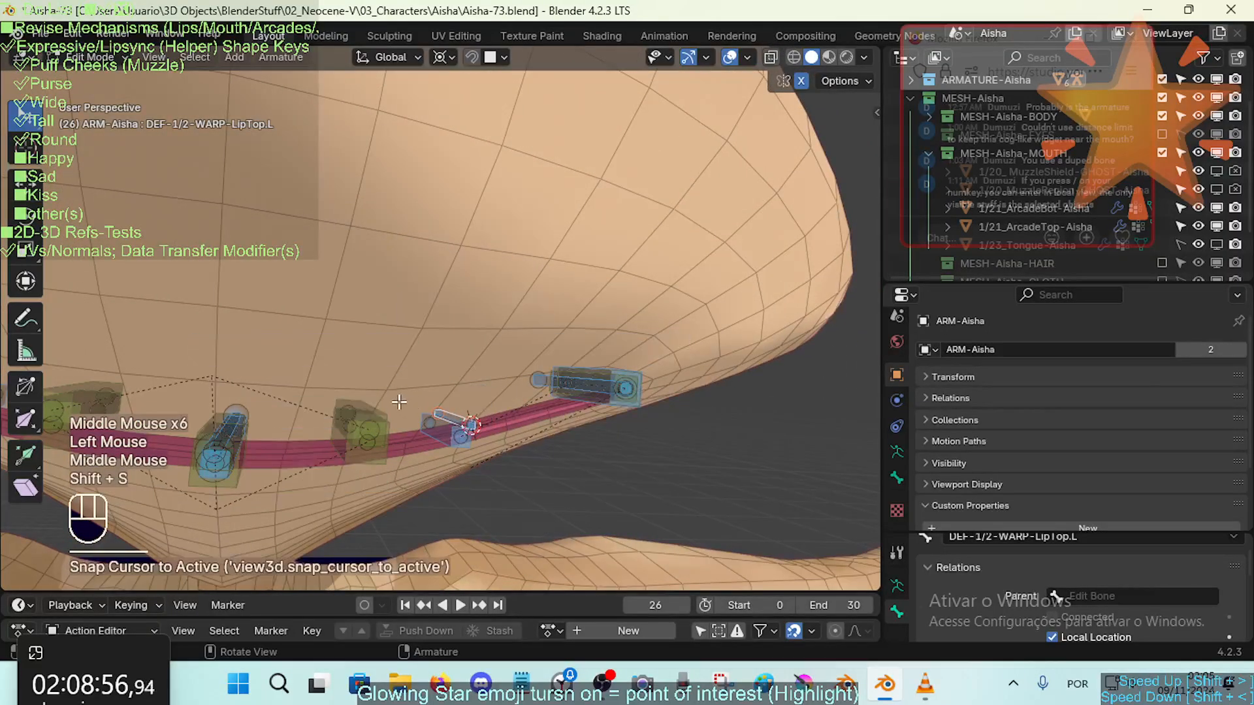
left_click(361, 423)
middle_click_drag(361, 423, 428, 395)
key("shift+s")
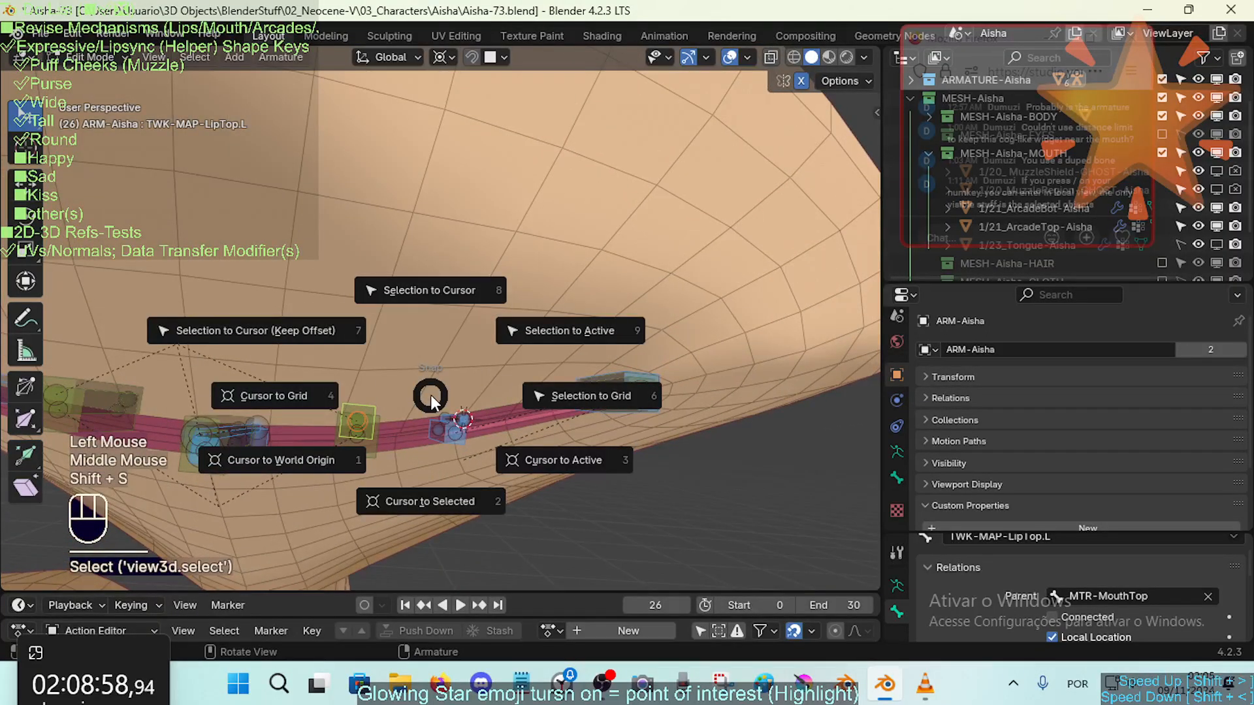
left_click(433, 288)
Snap the 3D cursor to DEF-1/2-WARP-LipBot.L and move the TWK-MAP-LipBot.L bone onto it
middle_click_drag(434, 288, 448, 426)
left_click(448, 426)
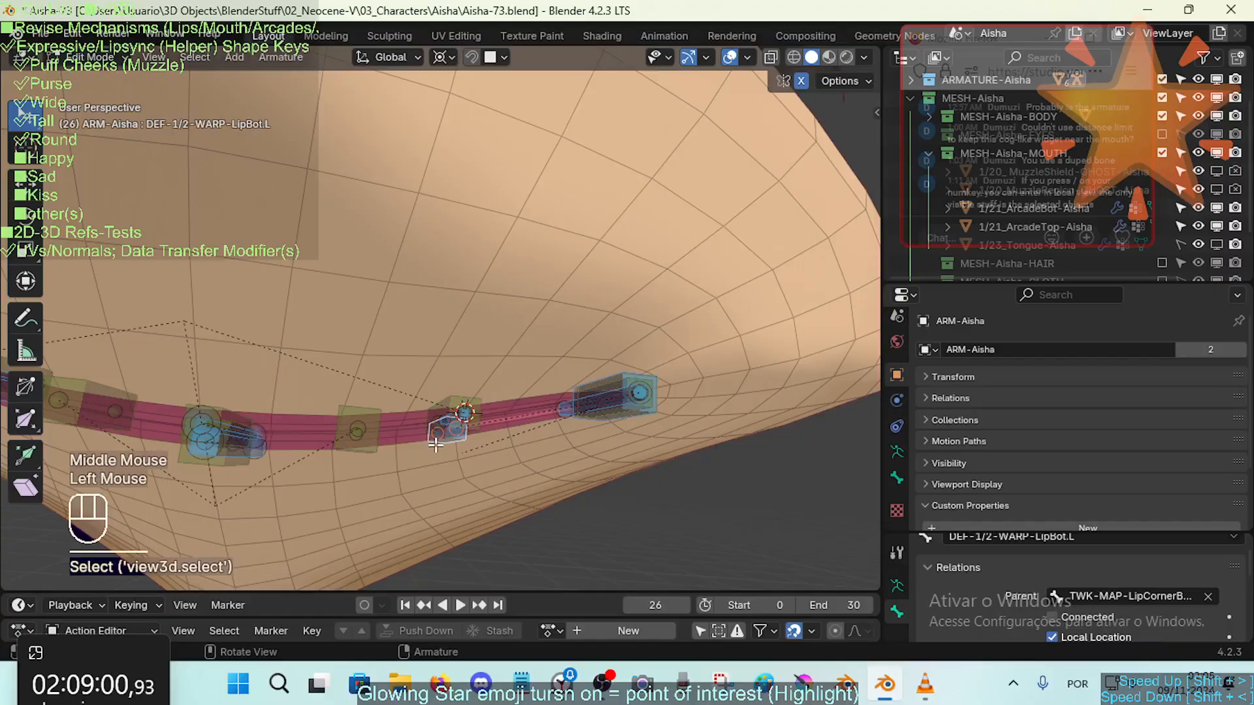
key("shift+s")
left_click(364, 446)
key("shift+s")
left_click(365, 350)
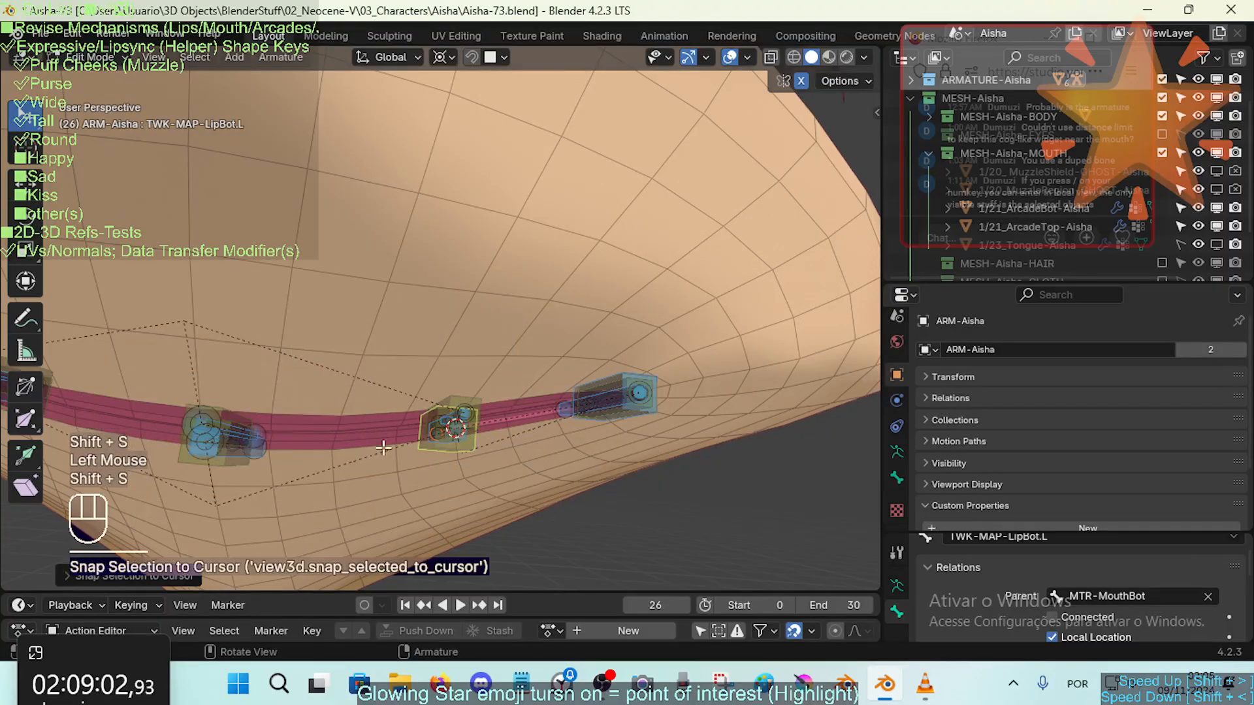
Switch between Edit Mode and Pose Mode to check the repositioned lip tweak bones along the mouth line
middle_click_drag(386, 405, 418, 431)
mouse_move(417, 431)
middle_mouse_down("shift")
mouse_move(420, 450)
mouse_move(428, 439)
mouse_move(312, 428)
mouse_move(391, 453)
mouse_move(418, 436)
middle_mouse_up("shift")
scroll(391, 453, "down", 1)
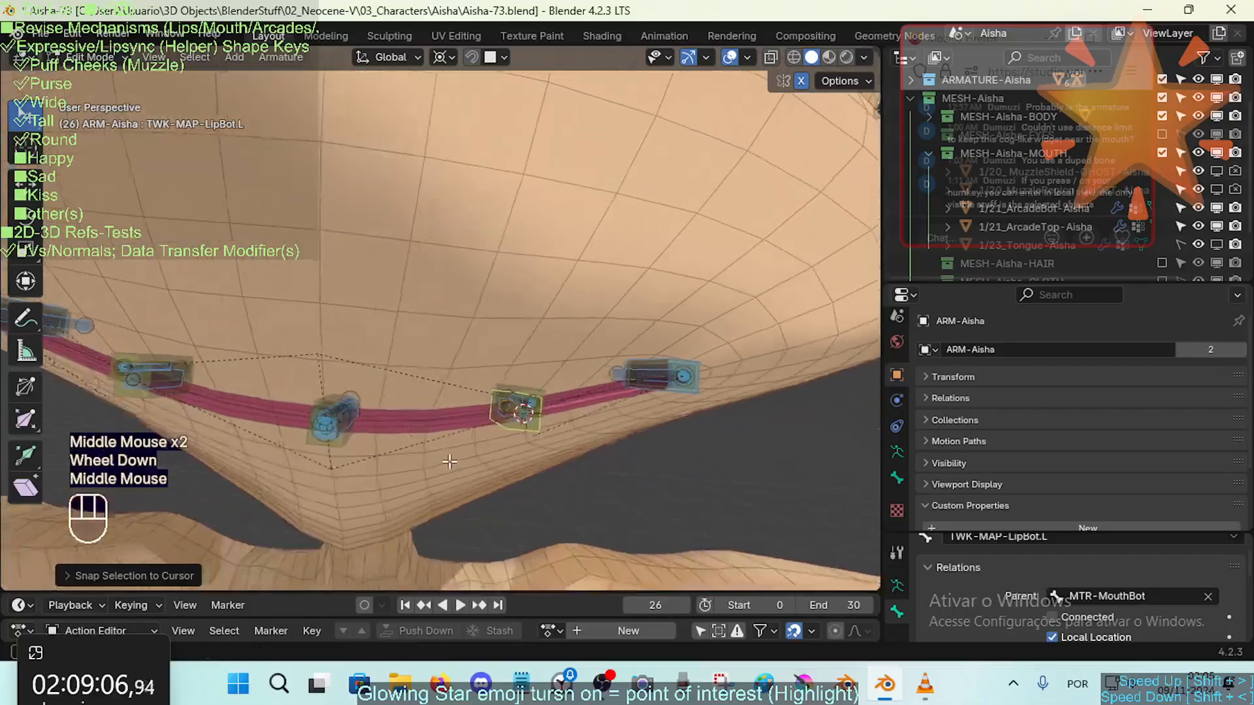
key("Tab")
scroll(534, 442, "down", 2)
key("Tab")
key("Tab")
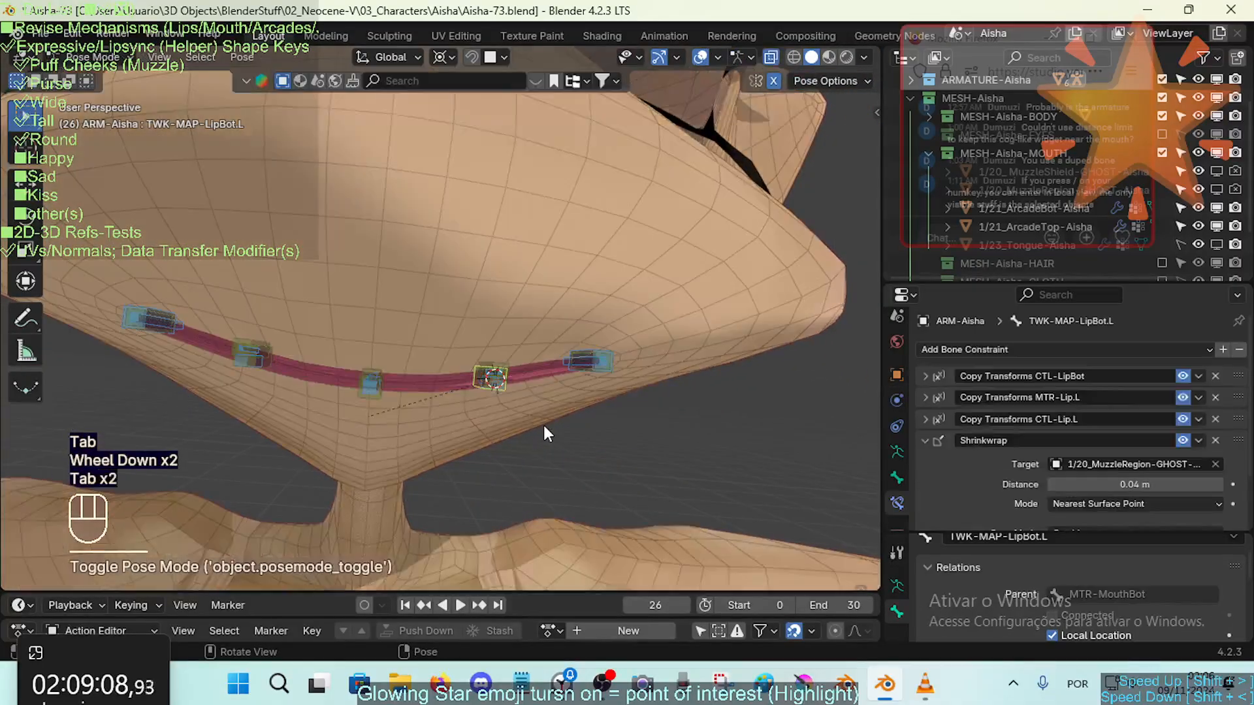
scroll(544, 425, "up", 2)
key("Tab")
middle_click_drag(629, 427, 641, 390, "shift")
key("Tab")
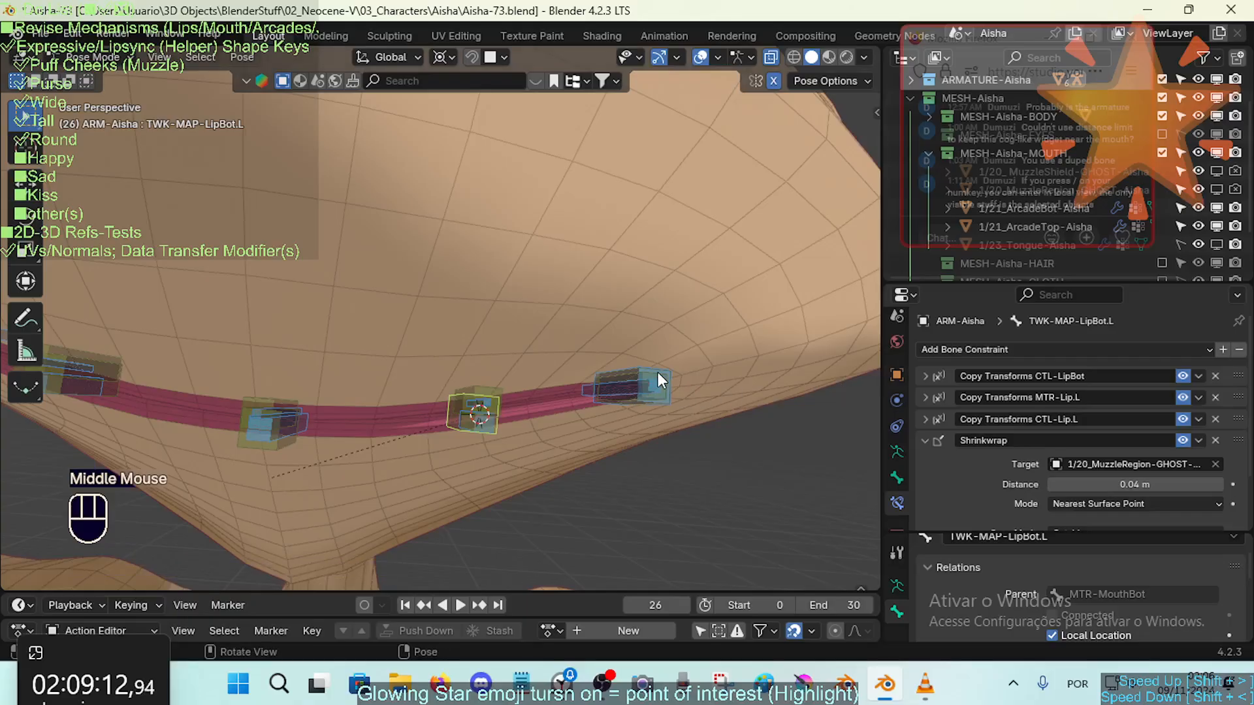
Select the bones grouped with TWK-MAP-LipCornerTop.L and toggle their Shrinkwrap constraints to compare posed and rest positions
left_click(656, 379)
key("shift+g")
left_click(652, 372)
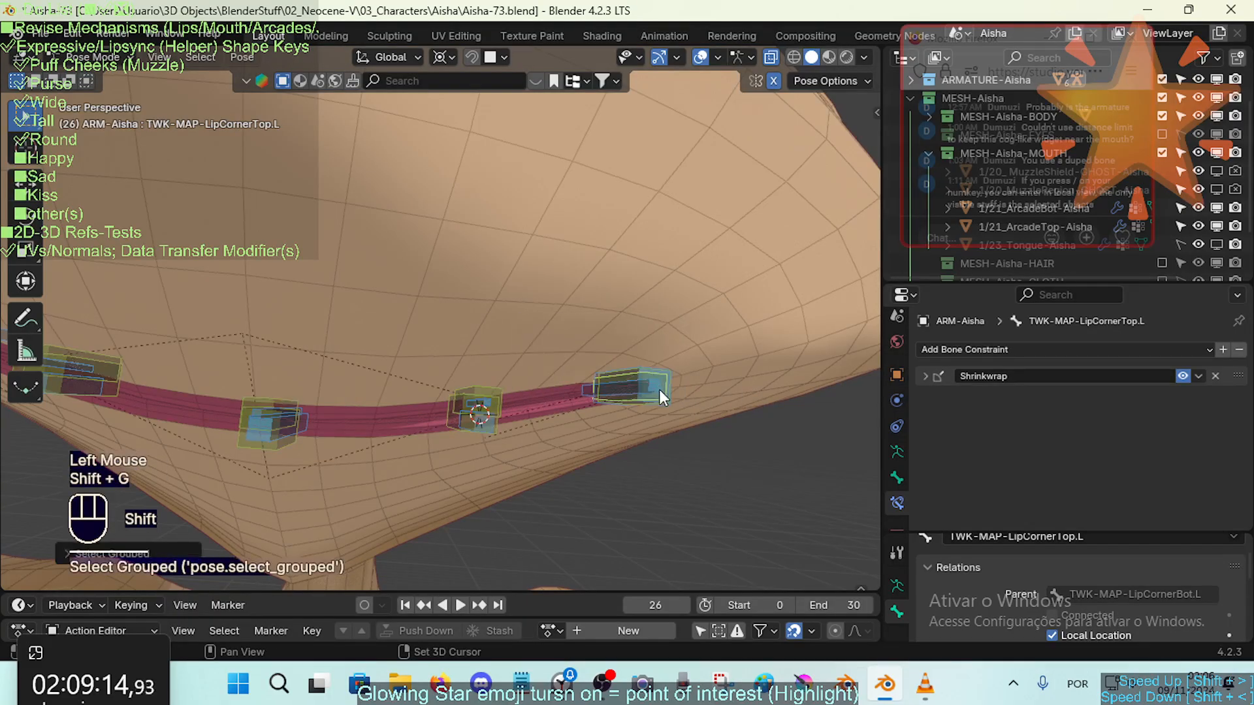
left_click(1182, 376, "alt")
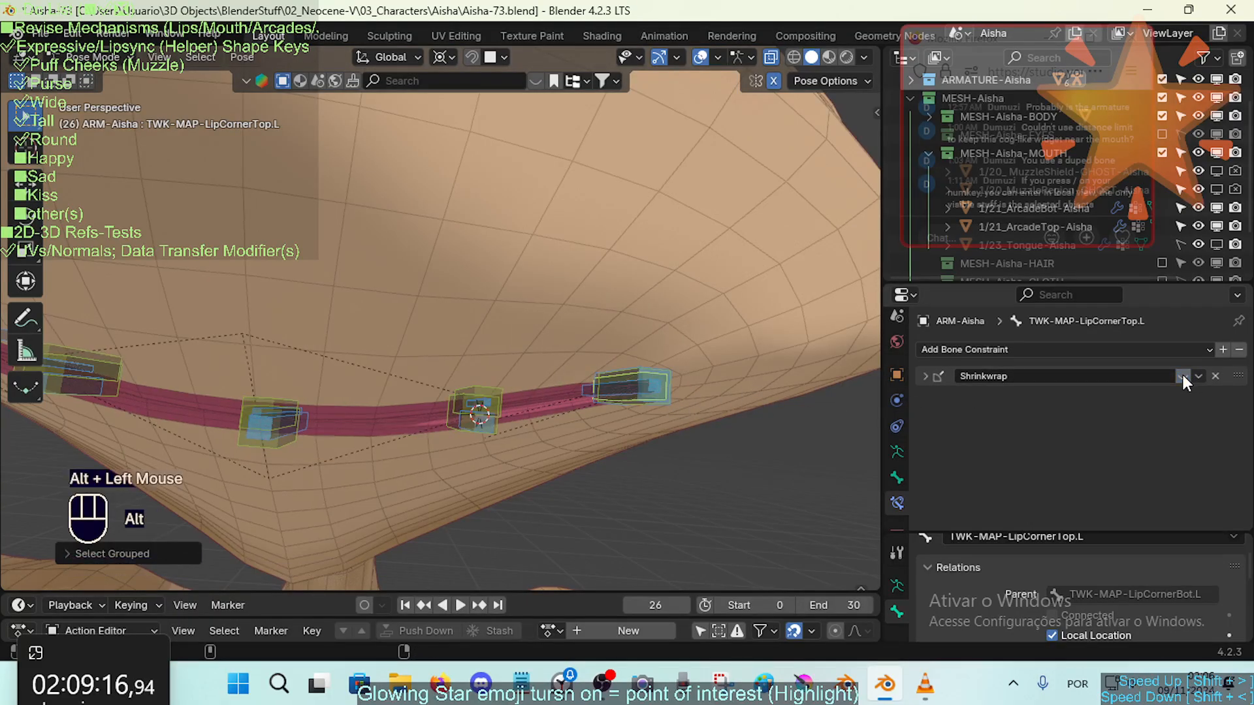
left_click(1181, 377, "alt")
left_click(1181, 376, "alt")
key("Tab")
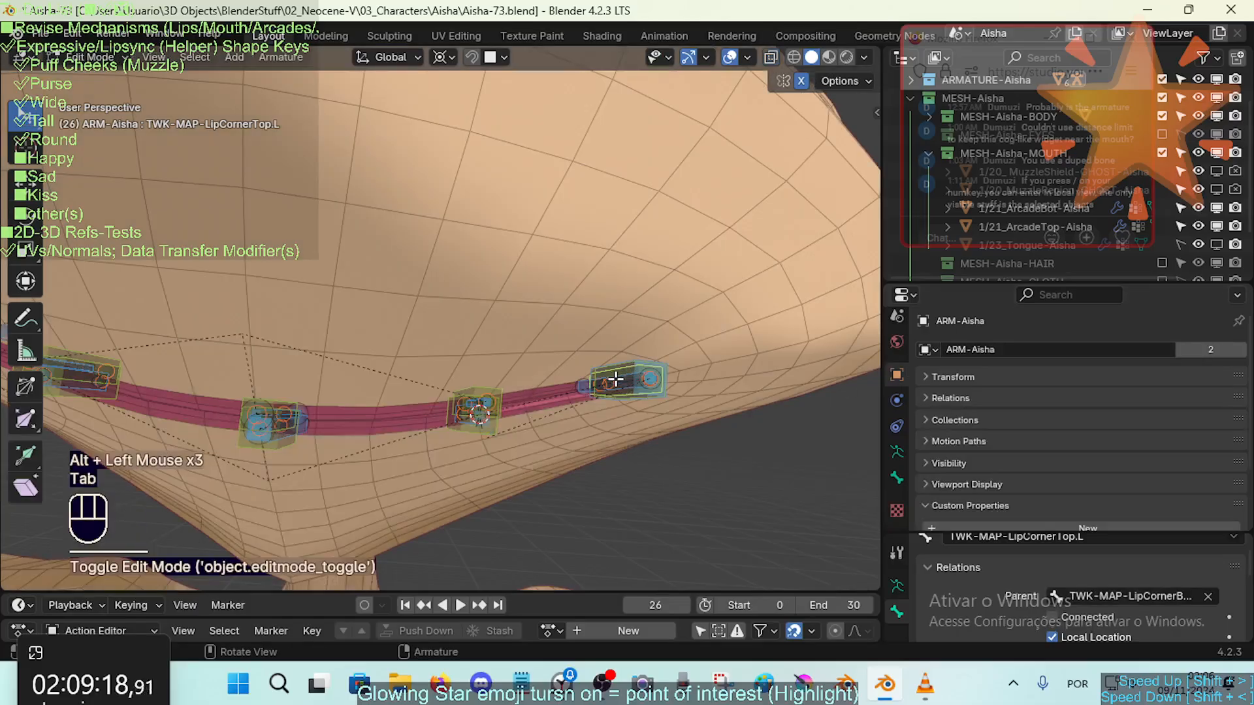
key("Tab")
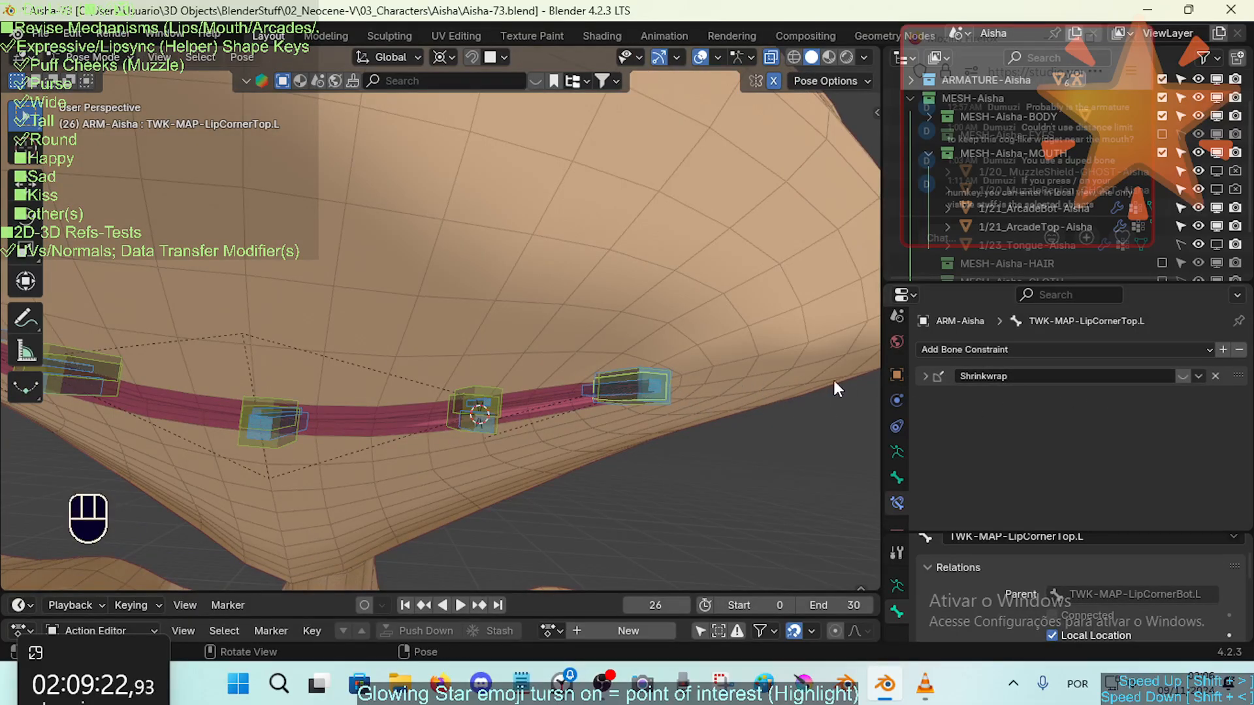
left_click(1183, 376, "alt")
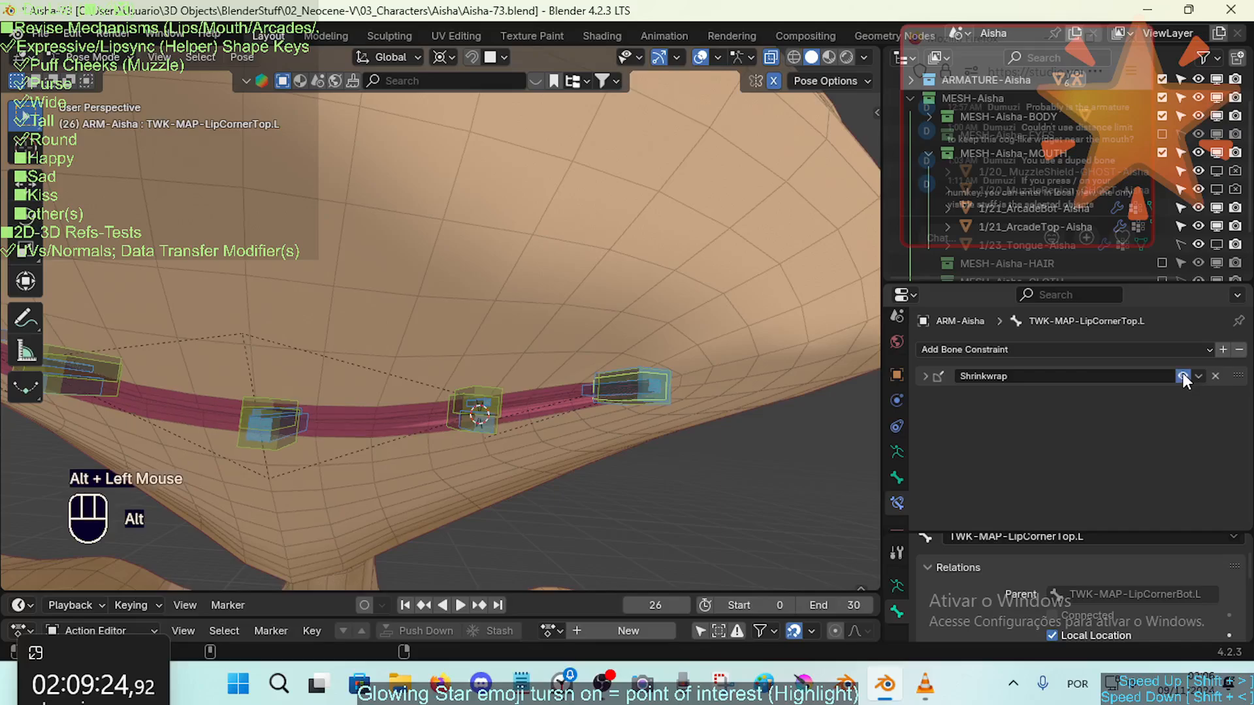
Inspect the lip bones' rest positions in Edit Mode from several angles, and select all visible bones in Pose Mode
key("Tab")
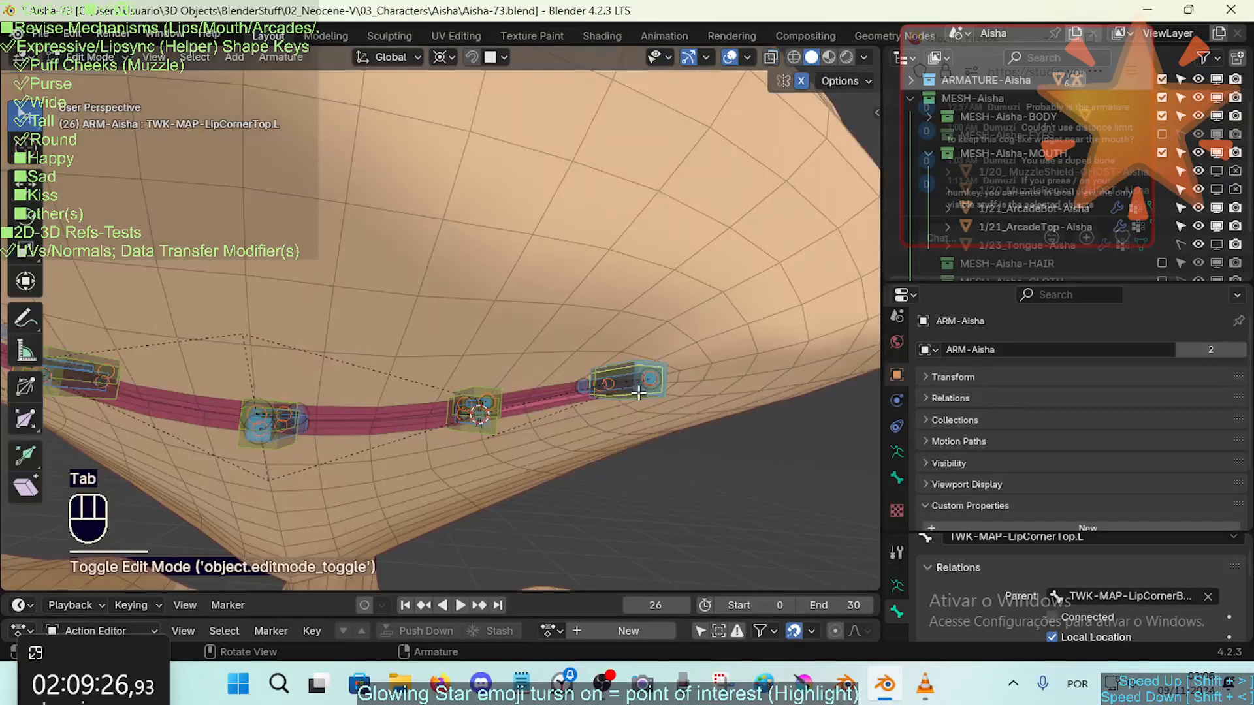
middle_click_drag(630, 358, 557, 355)
scroll(614, 392, "down", 1)
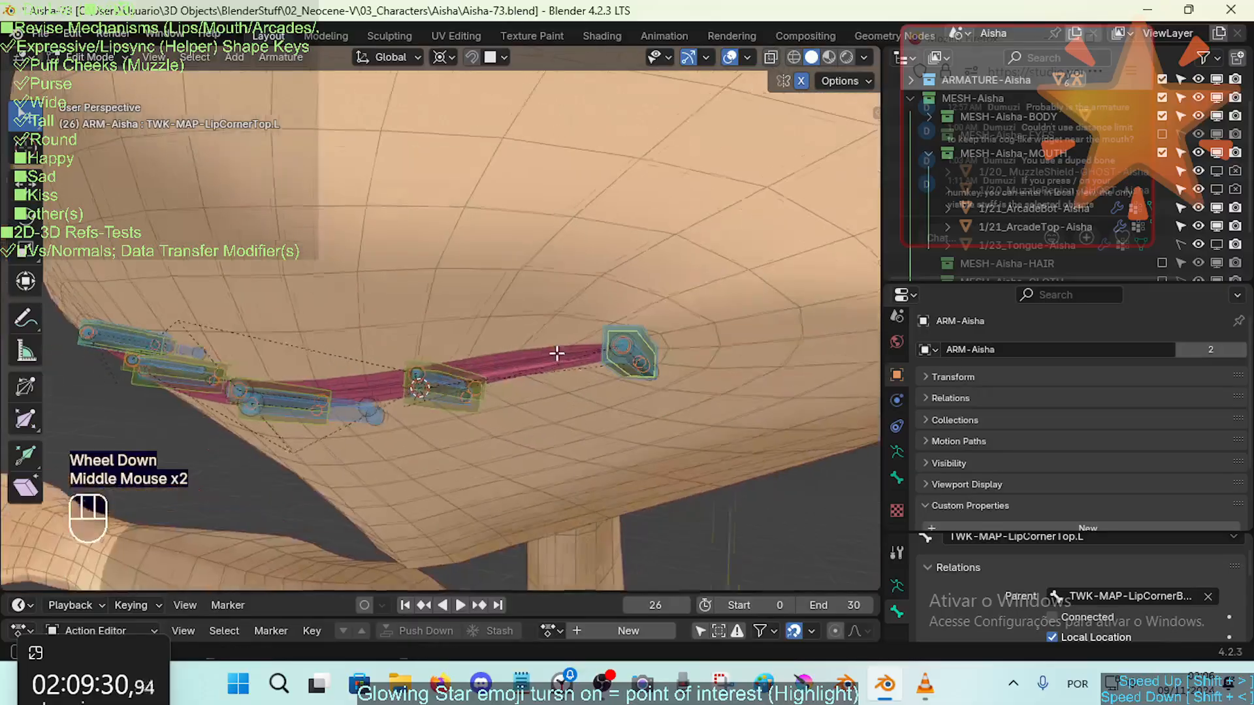
scroll(578, 283, "down", 2)
middle_click_drag(576, 287, 569, 303, "shift")
scroll(522, 382, "up", 1)
middle_click_drag(490, 372, 518, 414)
scroll(522, 382, "up", 1)
key("Tab")
key("a")
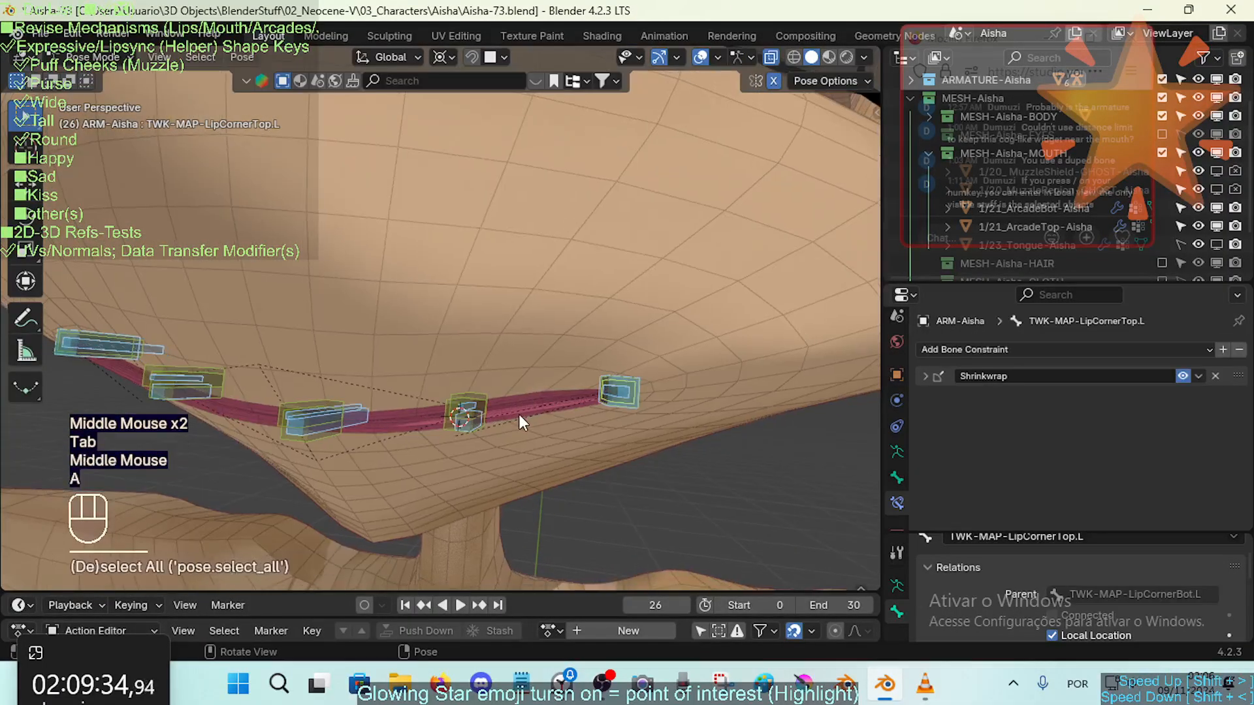
Clear the pose transforms of the selected lip bones and compare their posed and rest positions between Pose Mode and Edit Mode
key("alt+q")
key("alt+q")
key("alt+q")
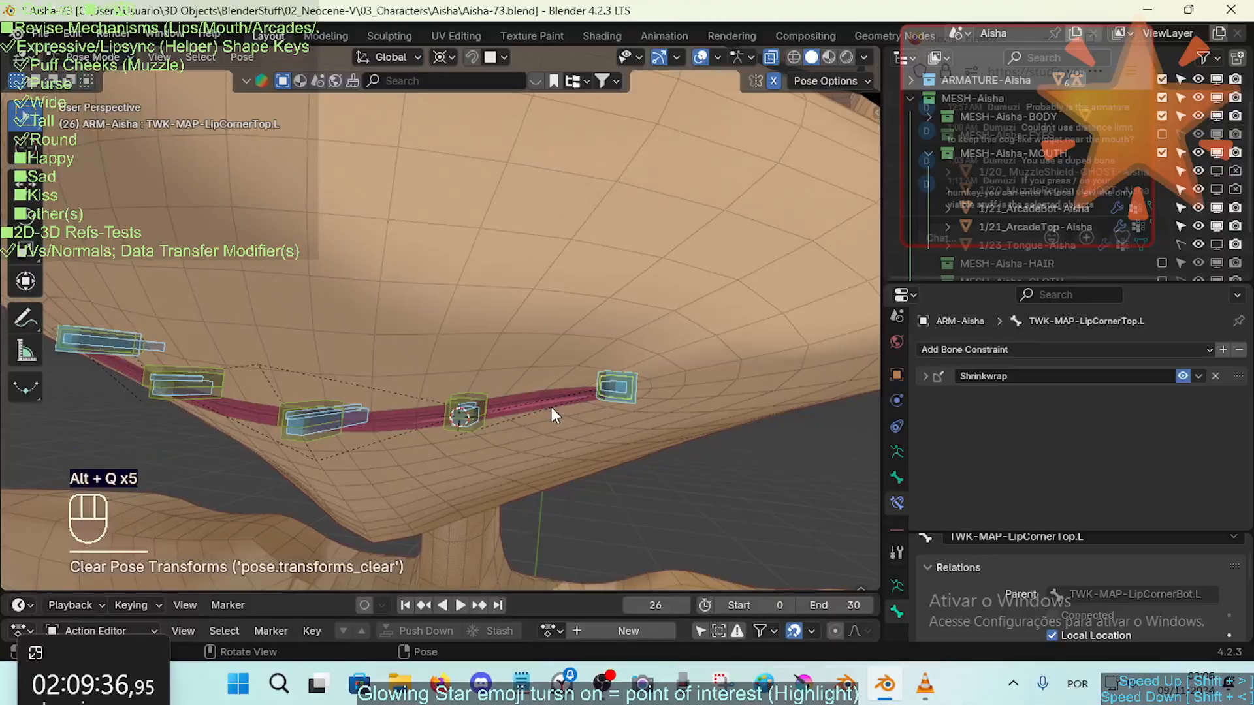
key("Tab")
key("Tab")
key("Tab")
key("Tab")
middle_click_drag(552, 408, 594, 405)
key("Tab")
key("Tab")
key("shift+ctrl+alt+z")
key("shift+ctrl+alt+z")
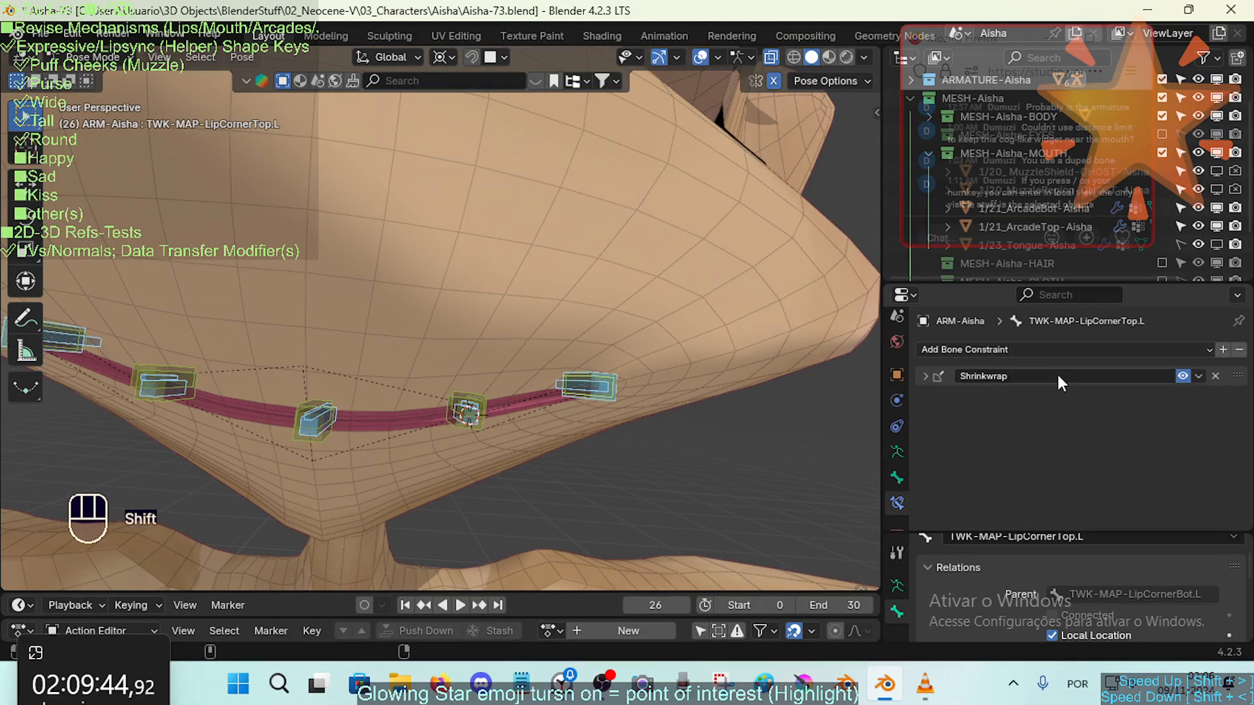
Switch the Properties editor to the Asset Browser with the ARM-Aisha pose assets
key("shift+F1")
key("shift+F1")
key("shift+F1")
key("shift+F1")
key("shift+F1")
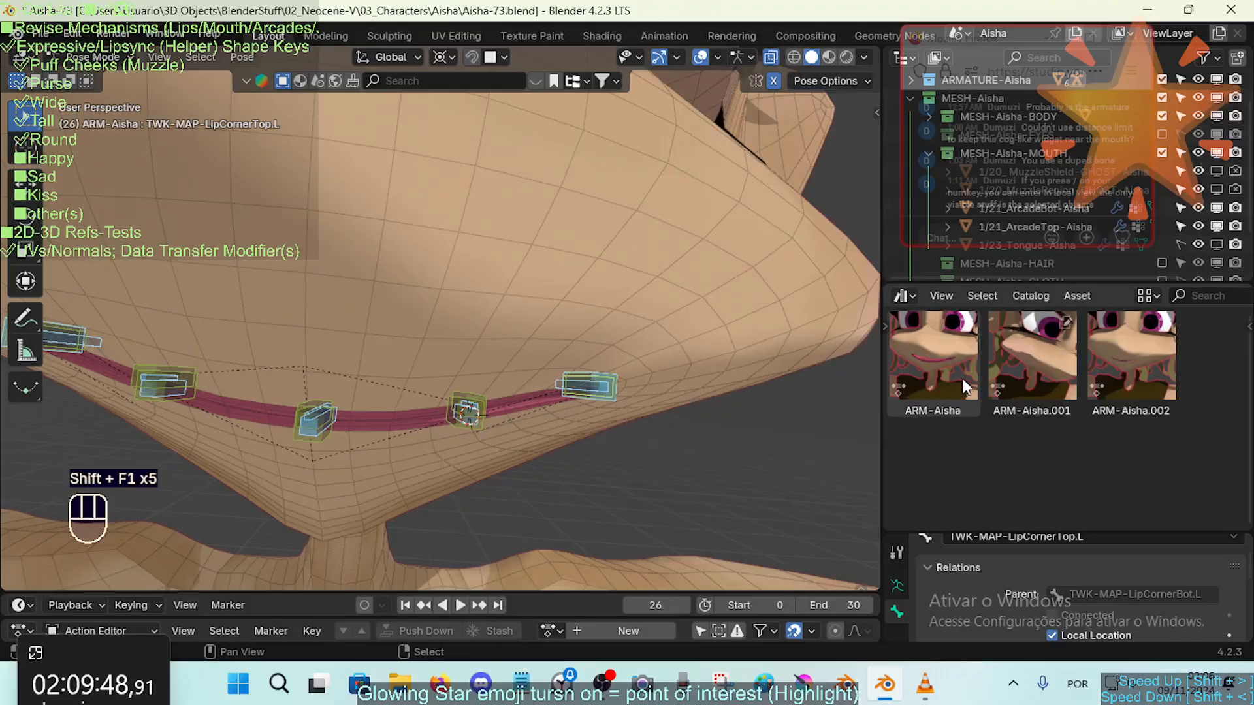
mouse_move(622, 369)
middle_mouse_down("shift")
mouse_move(632, 370)
mouse_move(610, 370)
middle_mouse_up("shift")
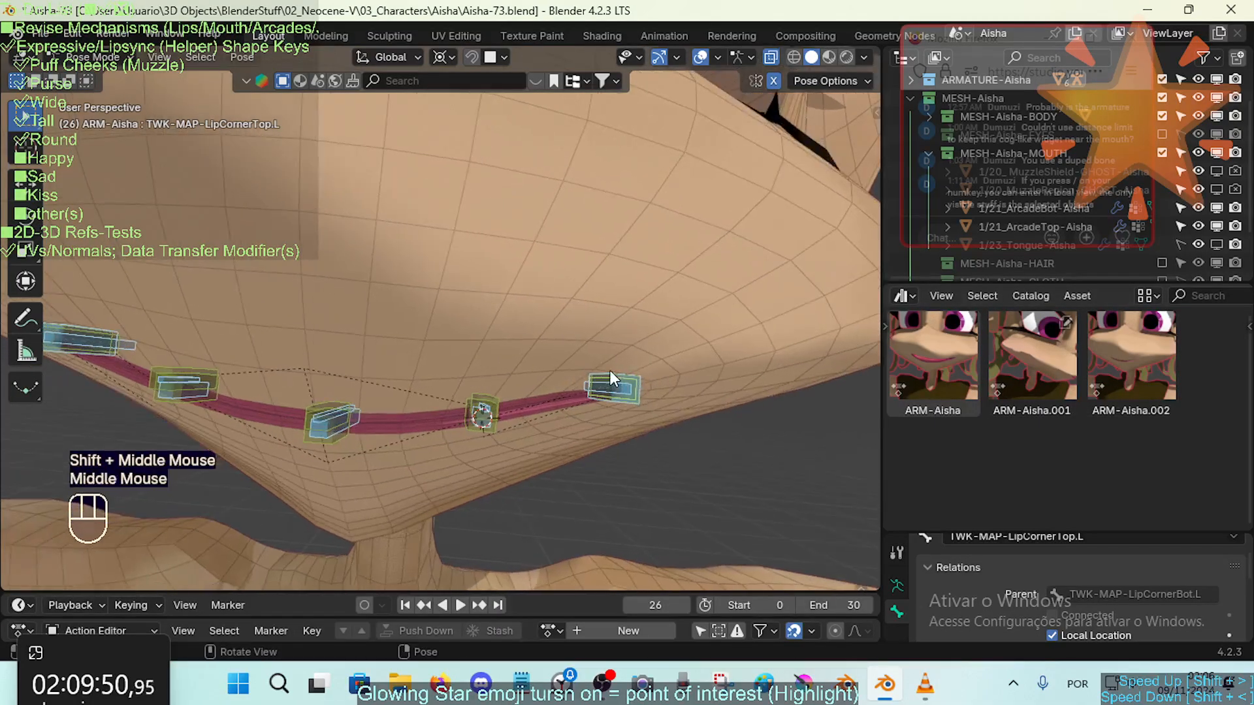
Enable the MESH-Aisha-CLOTH collection and check the character's framing through the camera
mouse_move(965, 38)
scroll(1104, 196, "down", 2)
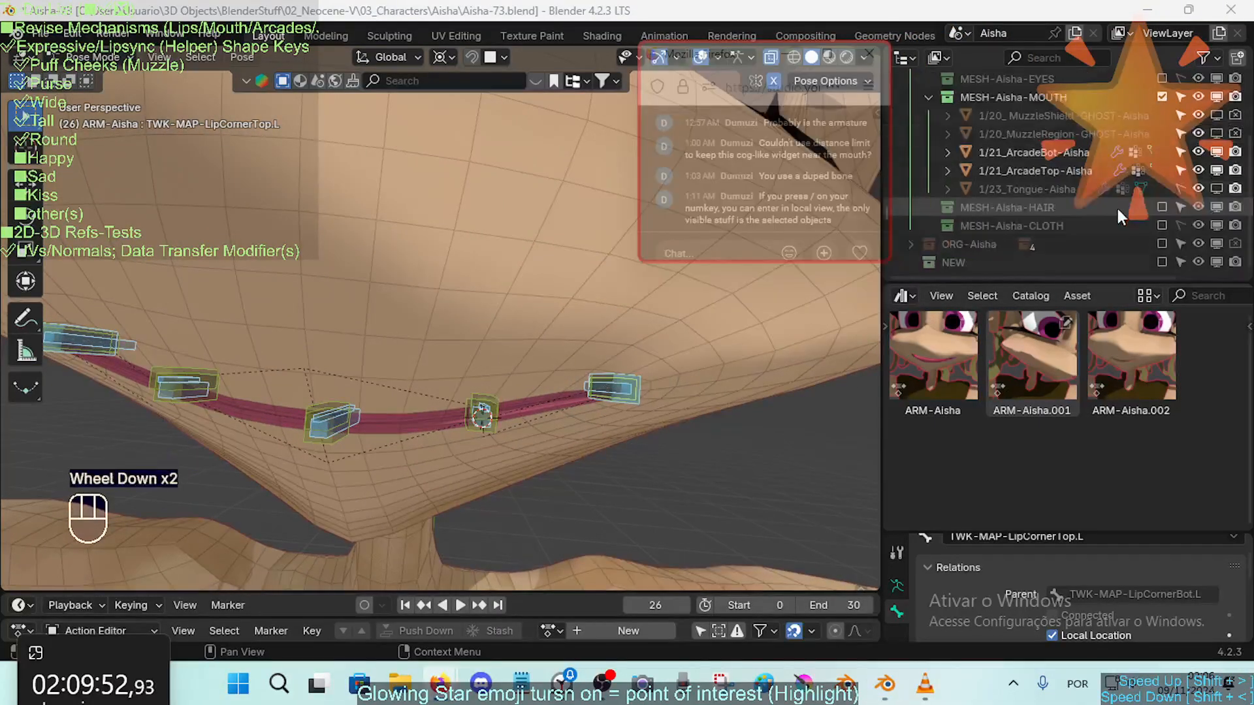
left_click(1162, 225)
middle_click_drag(507, 319, 450, 402, "shift")
scroll(418, 400, "down", 4)
key("KP_0")
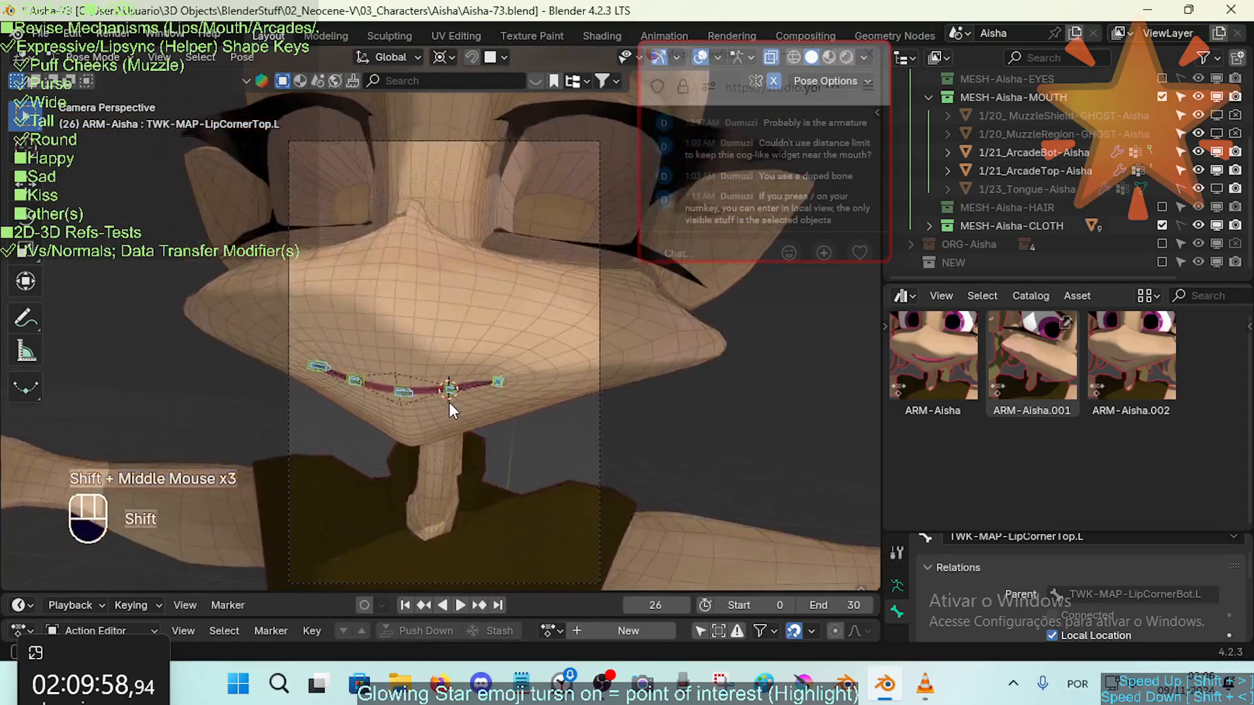
key("KP_0")
scroll(449, 403, "up", 2)
scroll(449, 402, "down", 2)
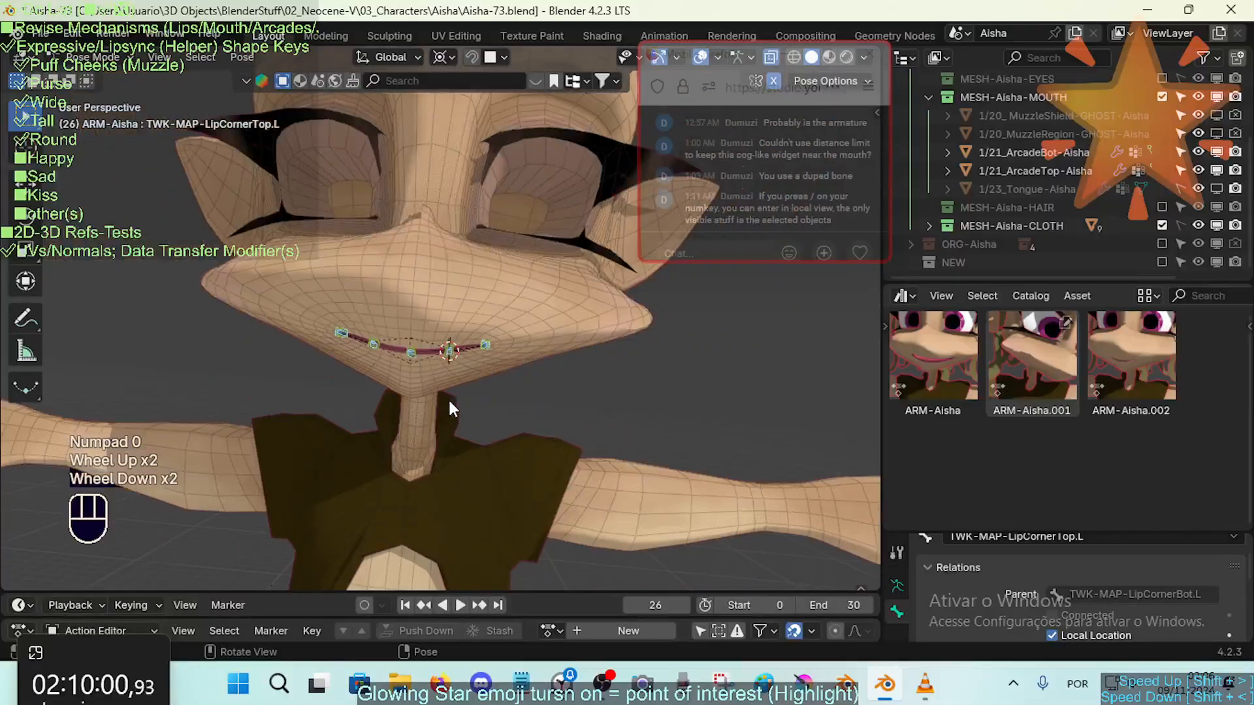
Move the chat window off the viewport and inspect the clothed character's head and upper body from several angles
left_click_drag(705, 56, 977, 49)
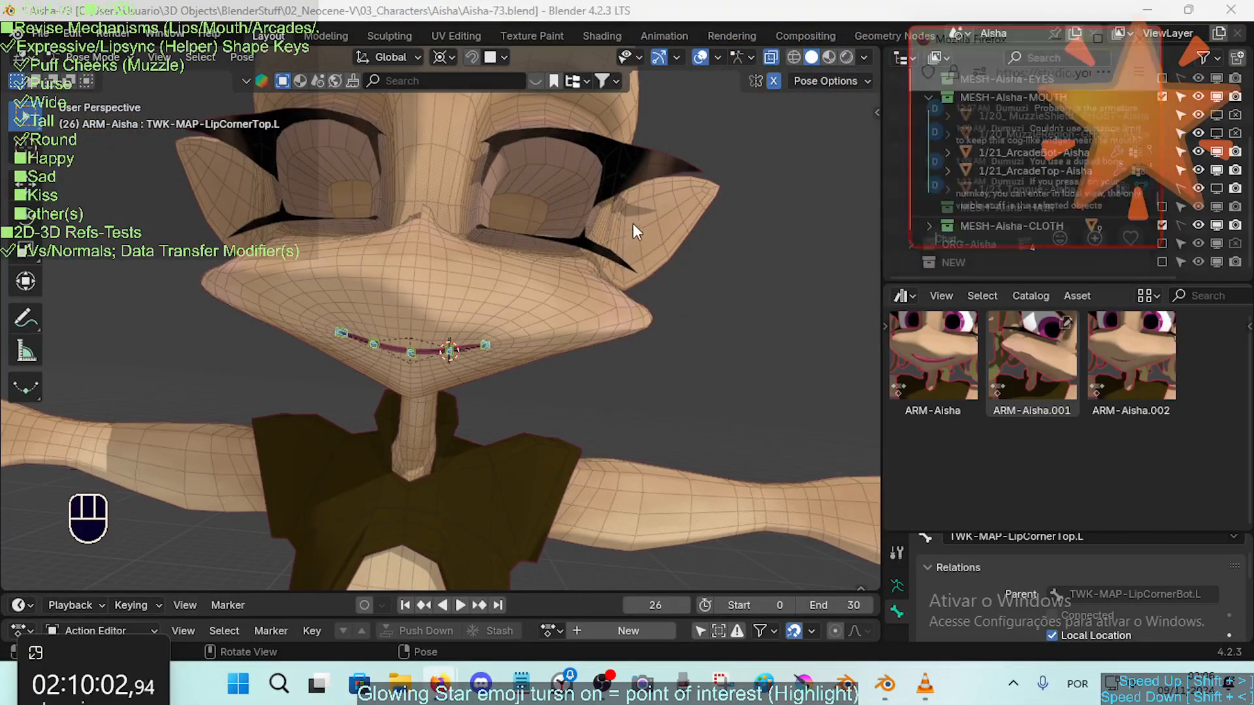
scroll(633, 224, "down", 1)
middle_click_drag(633, 223, 639, 246, "shift")
key("a")
scroll(606, 299, "up", 2)
scroll(606, 299, "down", 3)
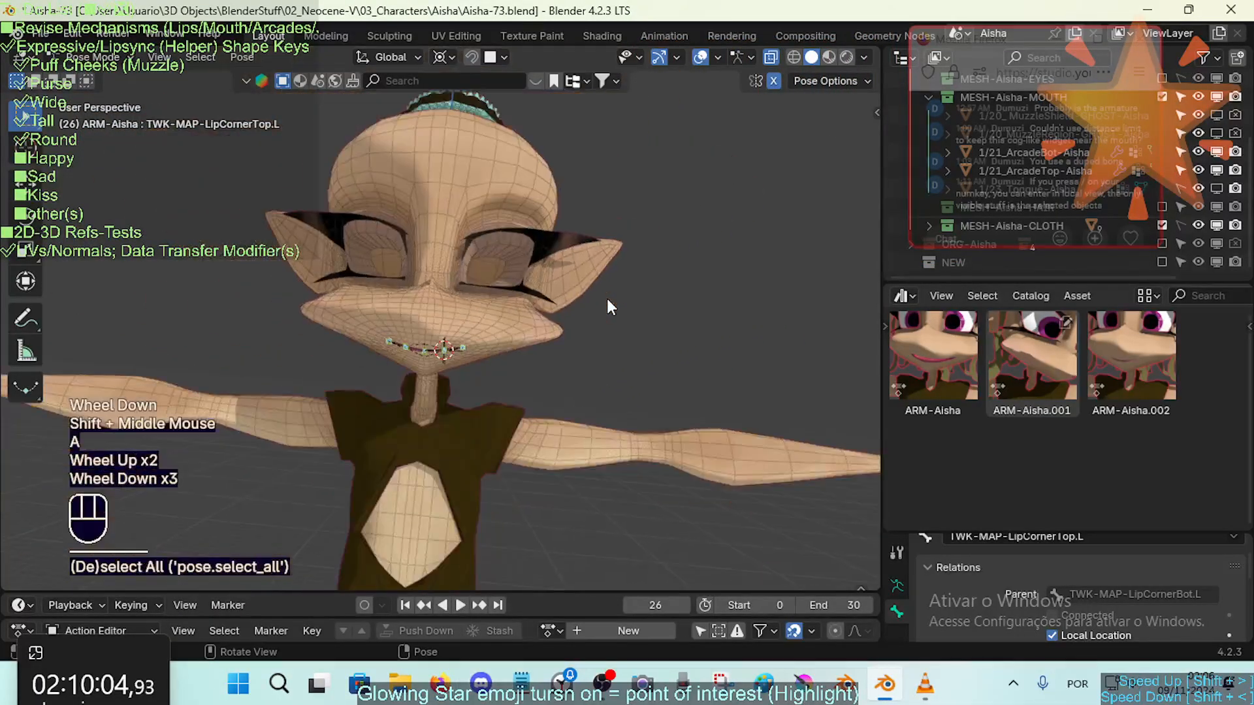
middle_click_drag(602, 296, 488, 297)
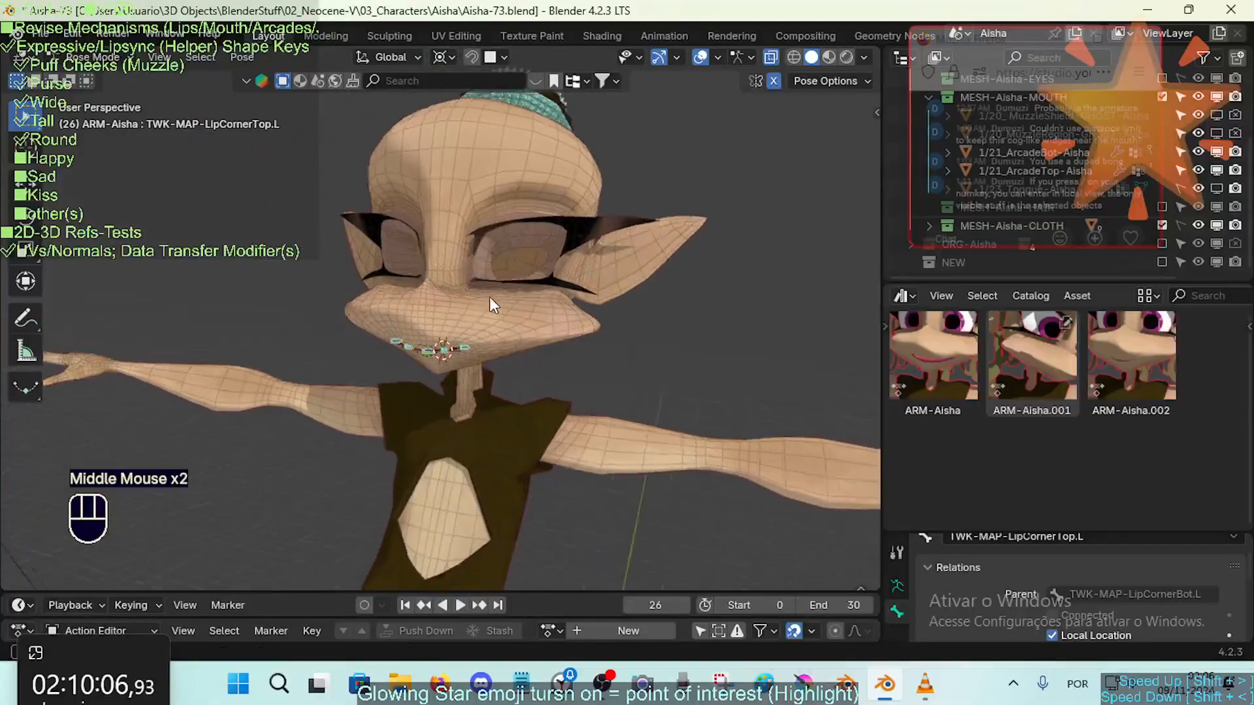
scroll(476, 320, "up", 2)
scroll(460, 354, "down", 1)
scroll(450, 360, "down", 2)
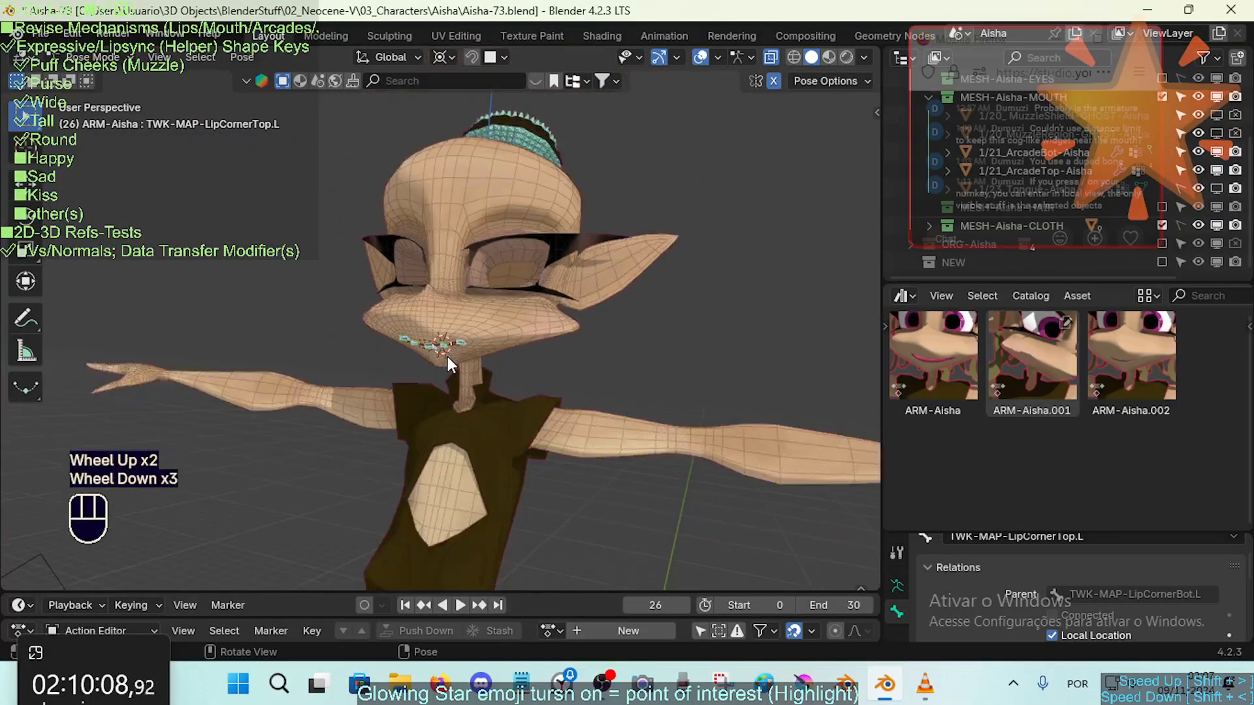
Open the rig's bone collections and show MOUTH and MUZZLE alongside TWK-Lips and DEF-Lips
key("n")
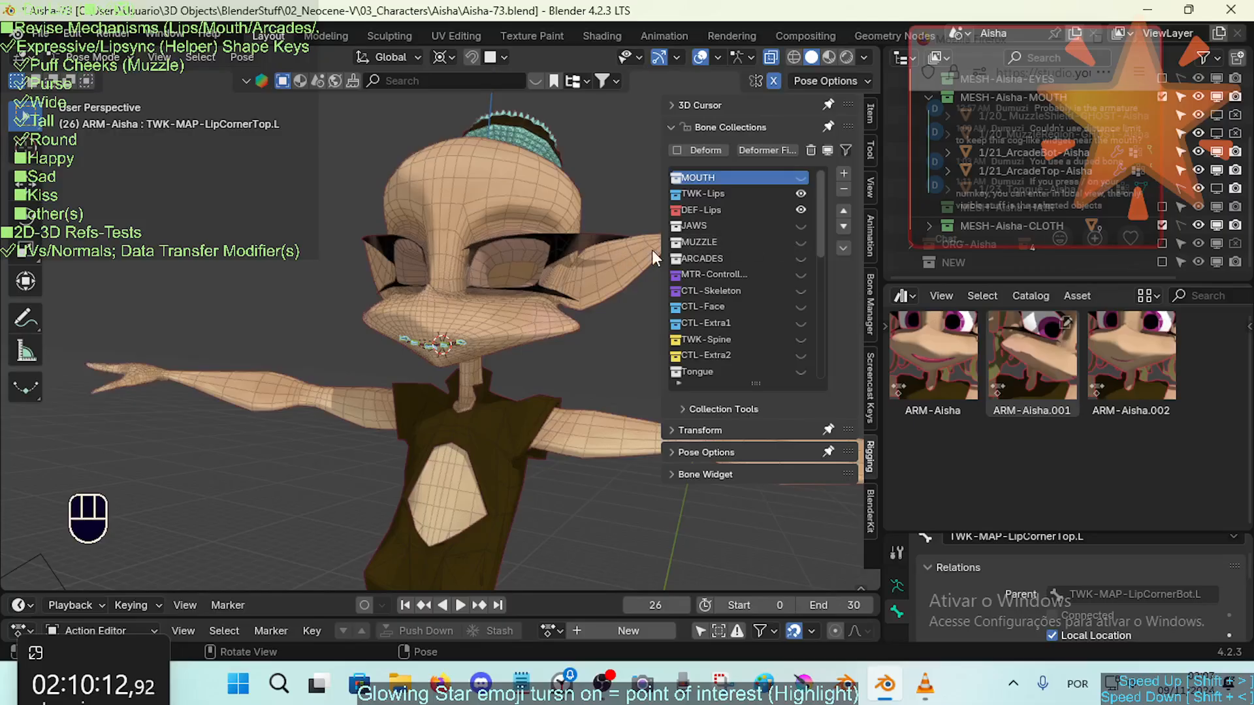
left_click(800, 178)
left_click(801, 193)
left_click(801, 210)
left_click(801, 242)
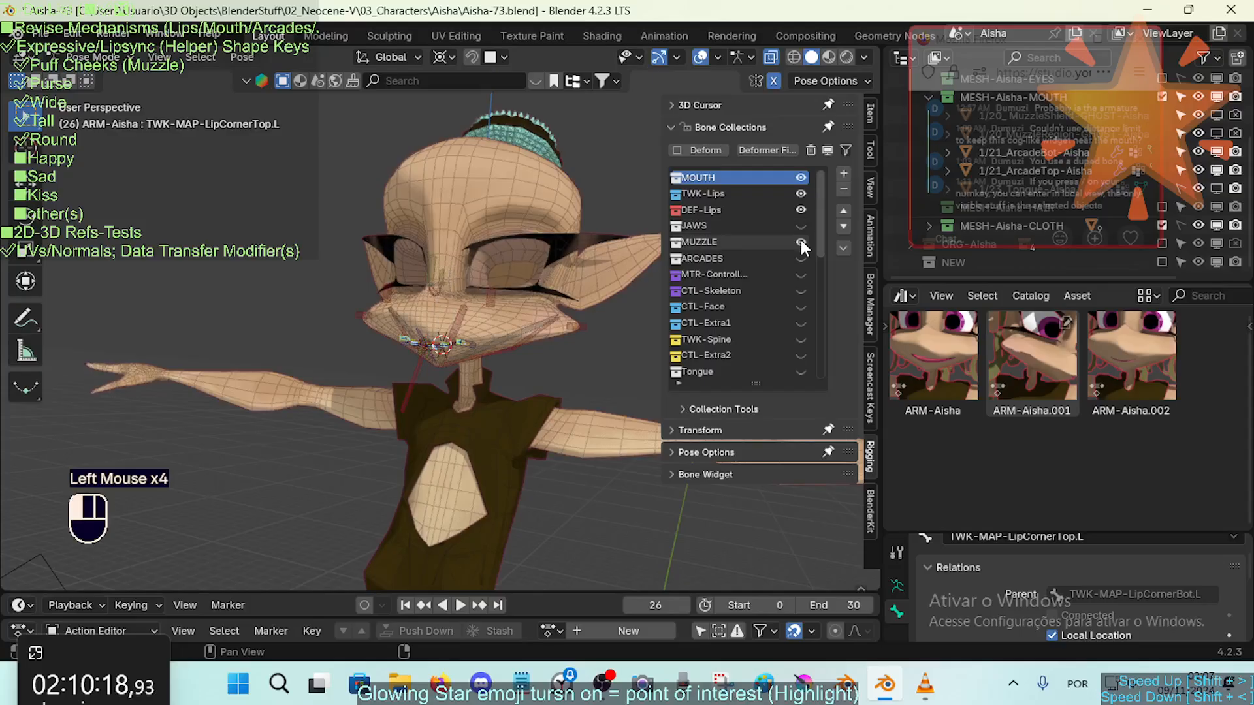
Show the JAWS, ARCADES, MTR-Controll..., CTL-Skeleton, CTL-Face and CTL-Extra1 bone collections
left_click(799, 225)
left_click(798, 258)
left_click(798, 275)
left_click(798, 291)
left_click(797, 306)
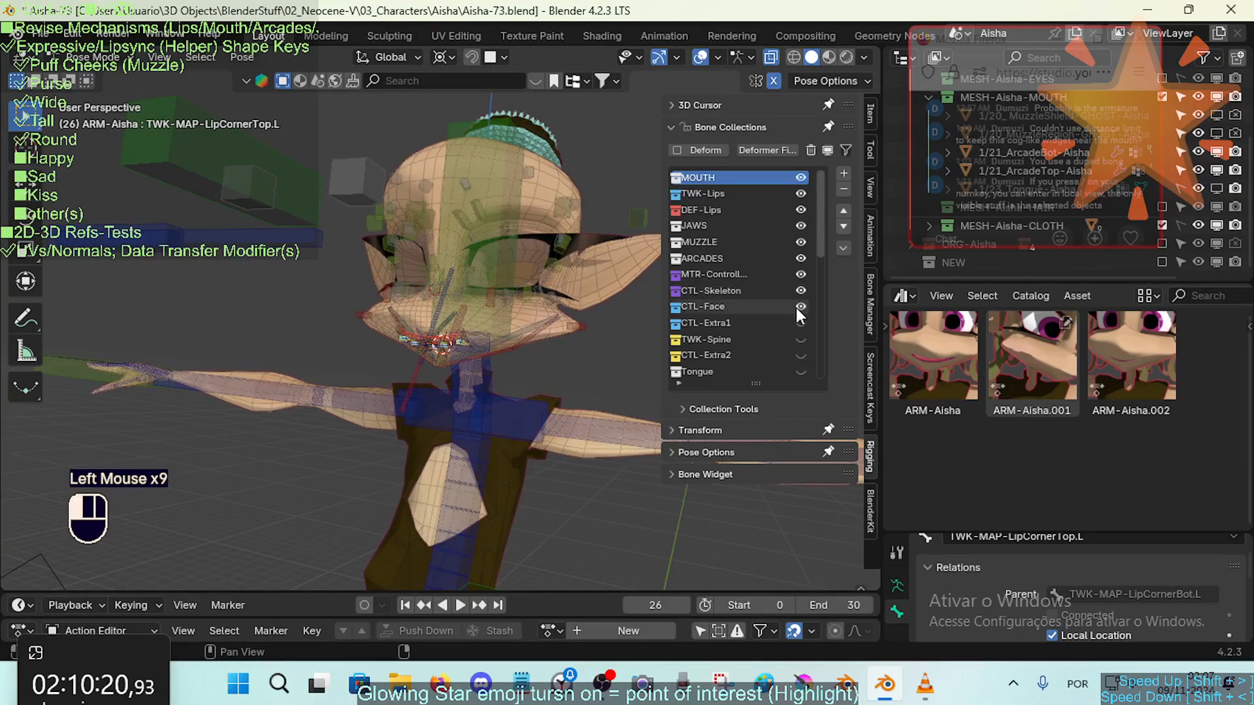
left_click(798, 323)
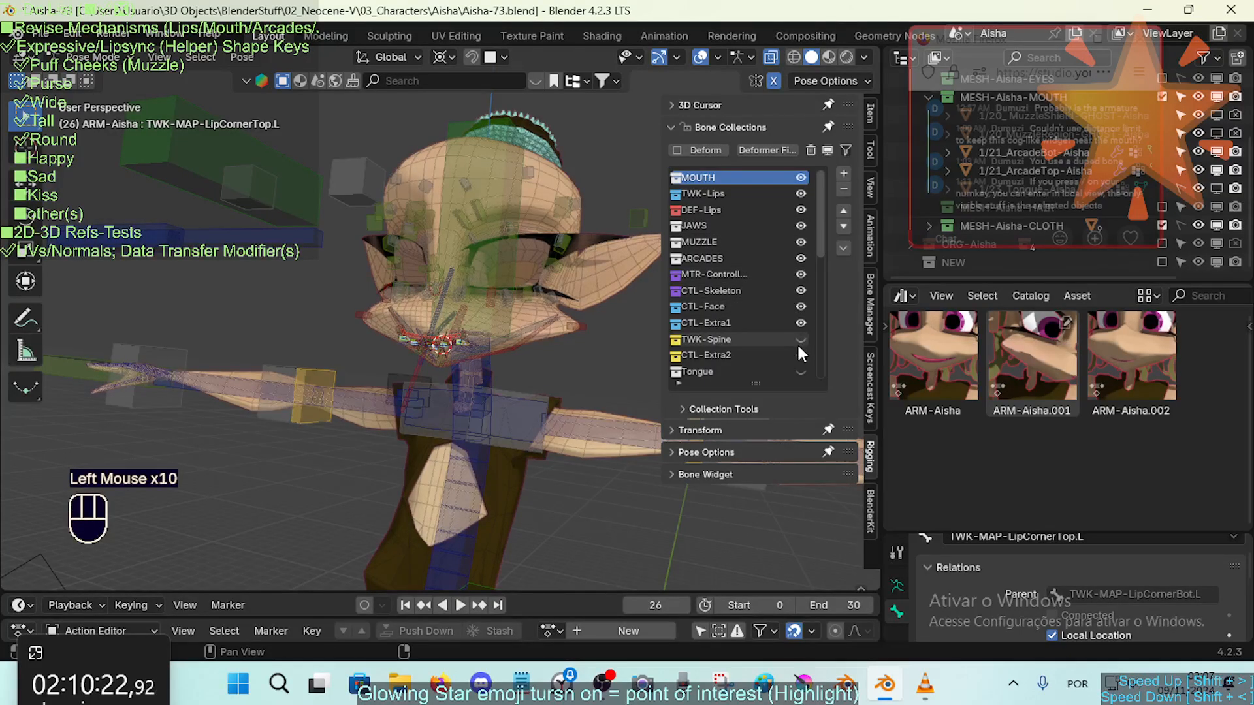
Show the TWK-Spine, CTL-Extra2 and Tongue bone collections, and look through the remaining collections in the list
left_click(798, 339)
scroll(809, 358, "down", 2)
left_click(803, 327)
scroll(803, 327, "down", 1)
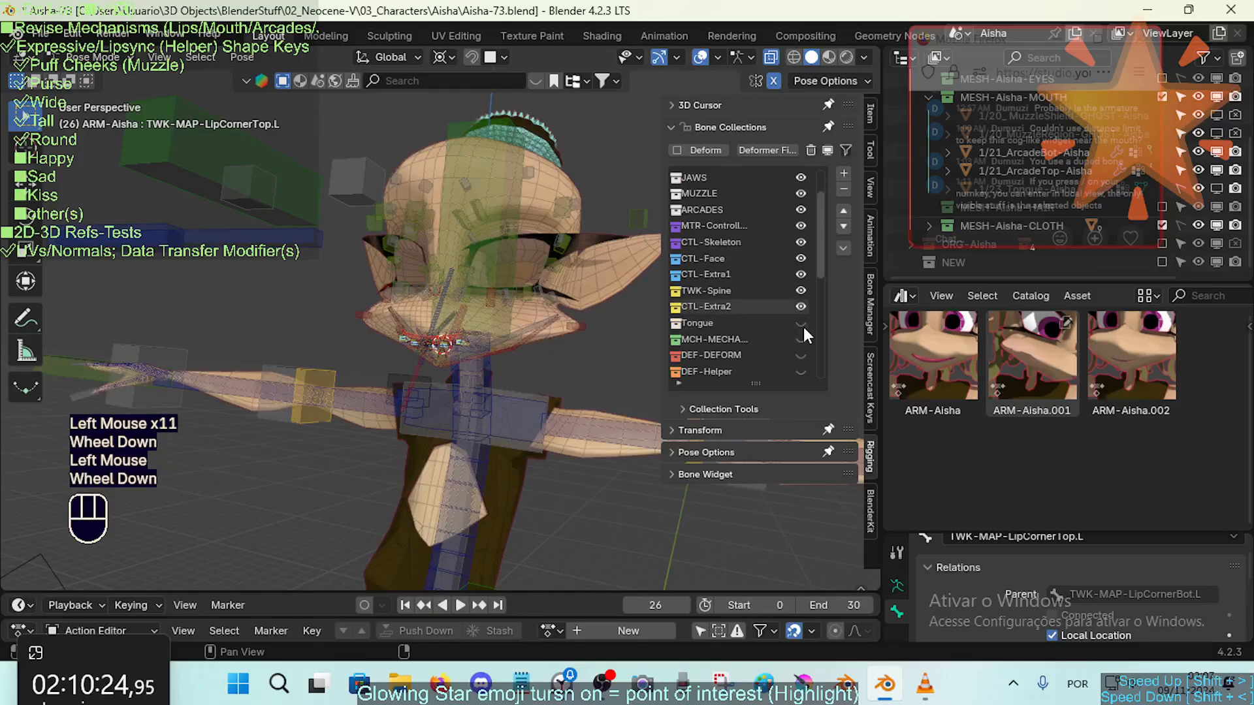
scroll(803, 327, "down", 1)
left_click(801, 305)
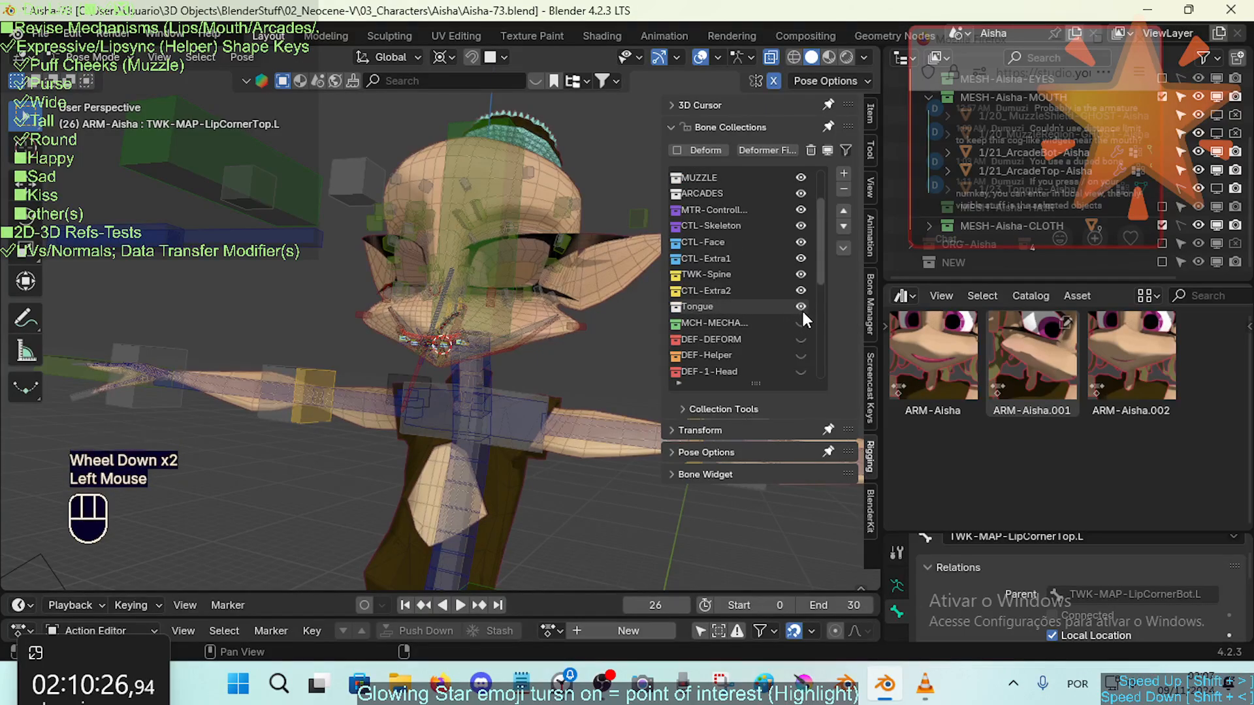
scroll(801, 323, "down", 4)
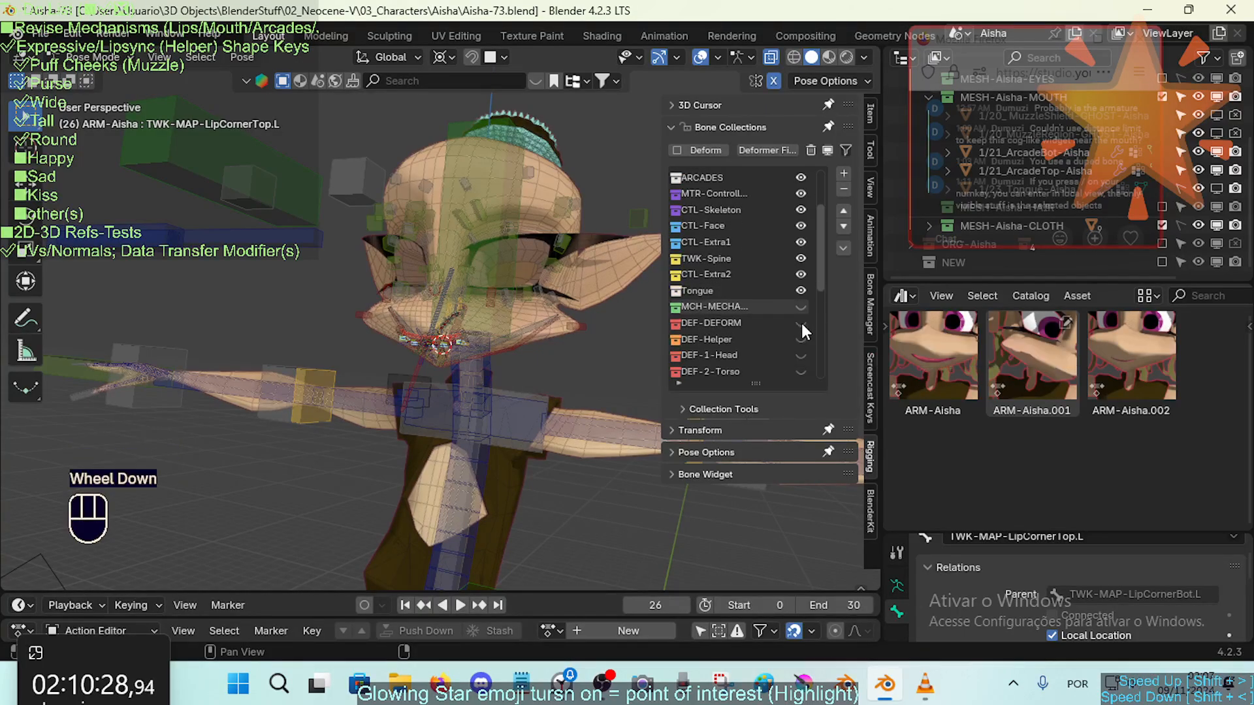
scroll(798, 322, "down", 1)
left_click(825, 281)
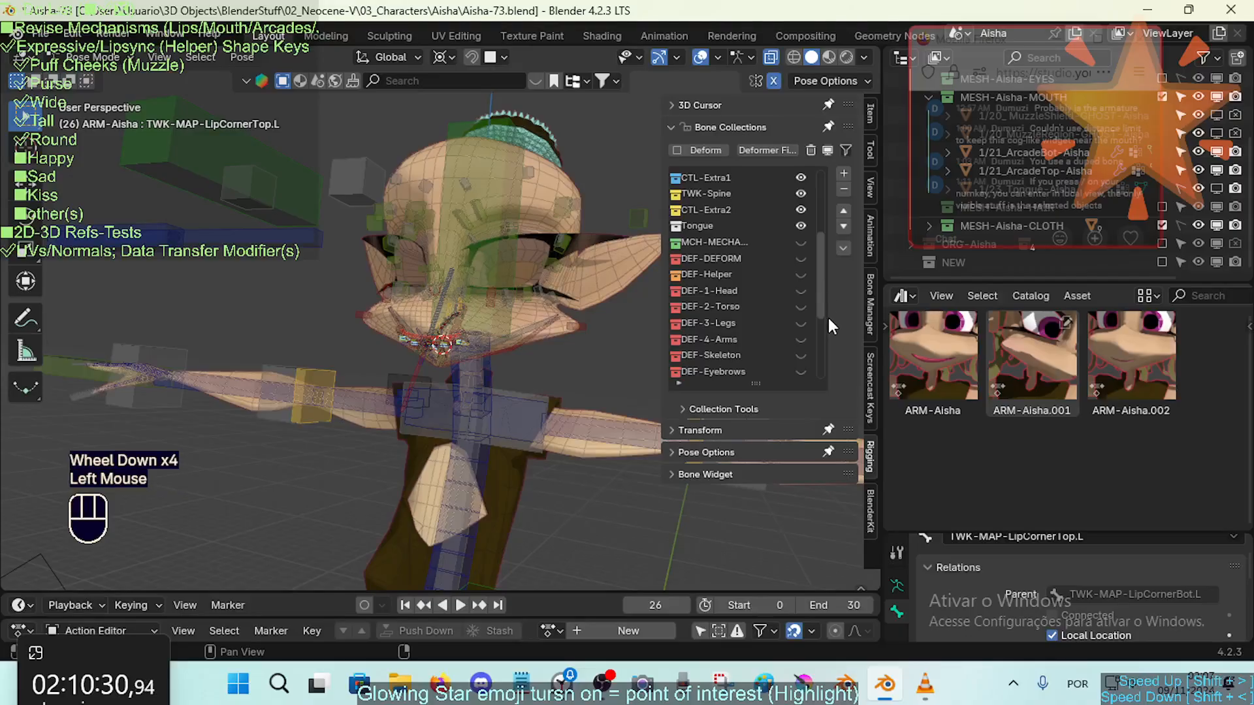
left_click_drag(825, 297, 824, 359)
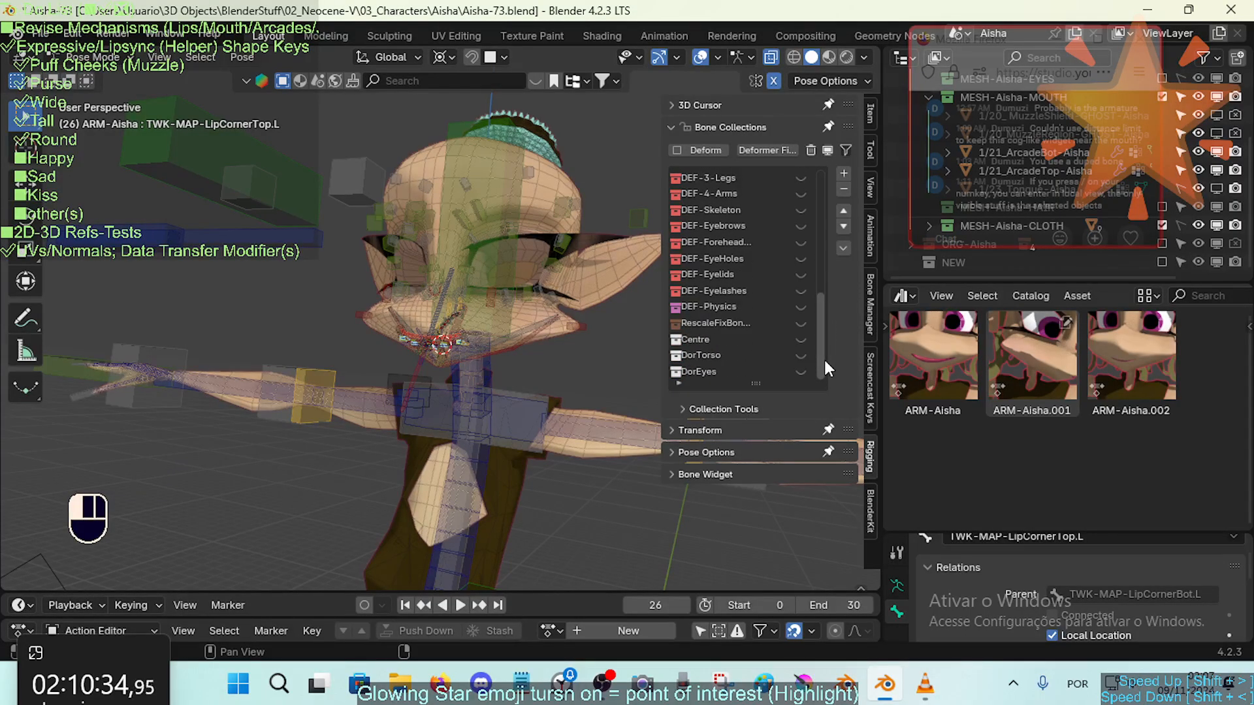
left_click_drag(824, 359, 821, 219)
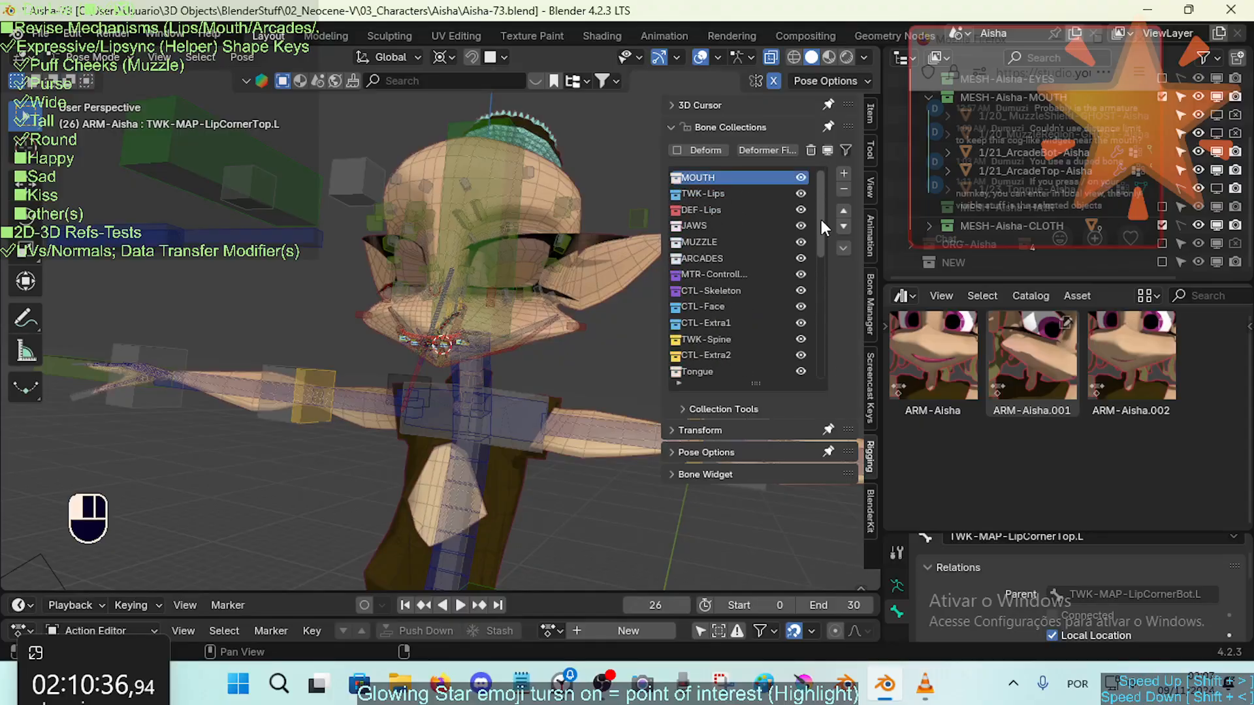
Select all visible bones of the rig, clear their pose transforms and deselect them
key("a")
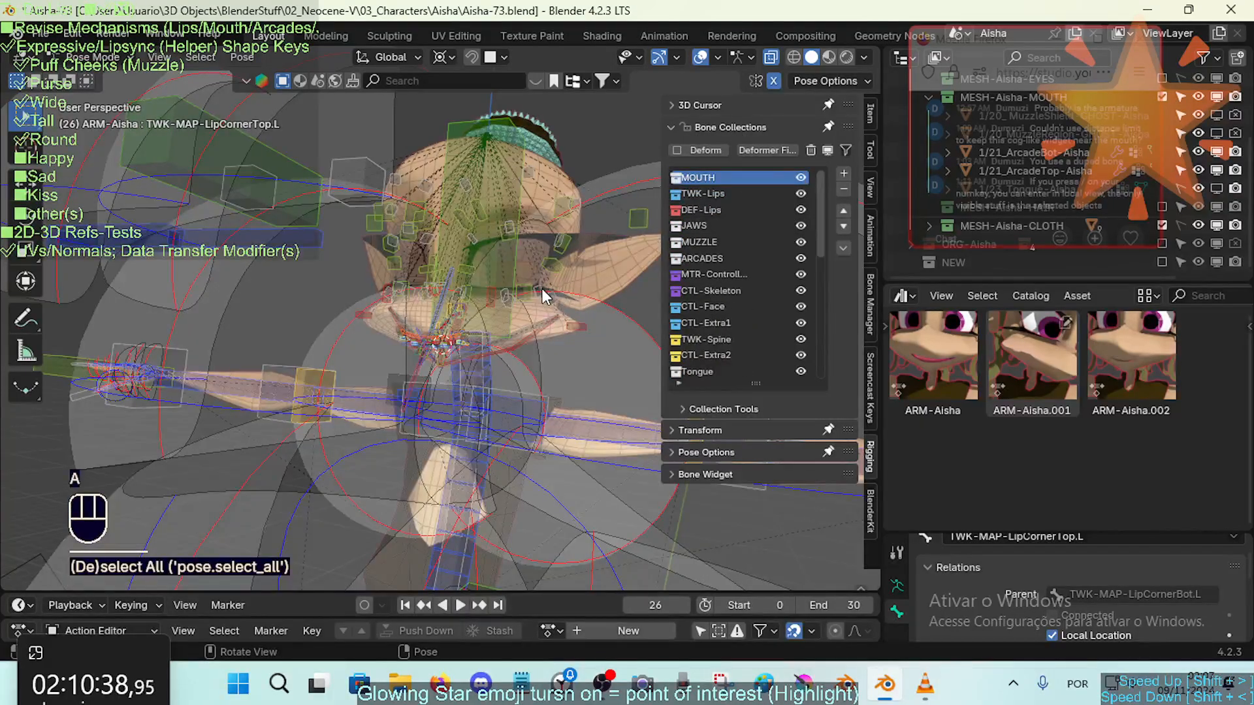
key("alt+q")
key("alt+a")
key("alt+q")
key("q")
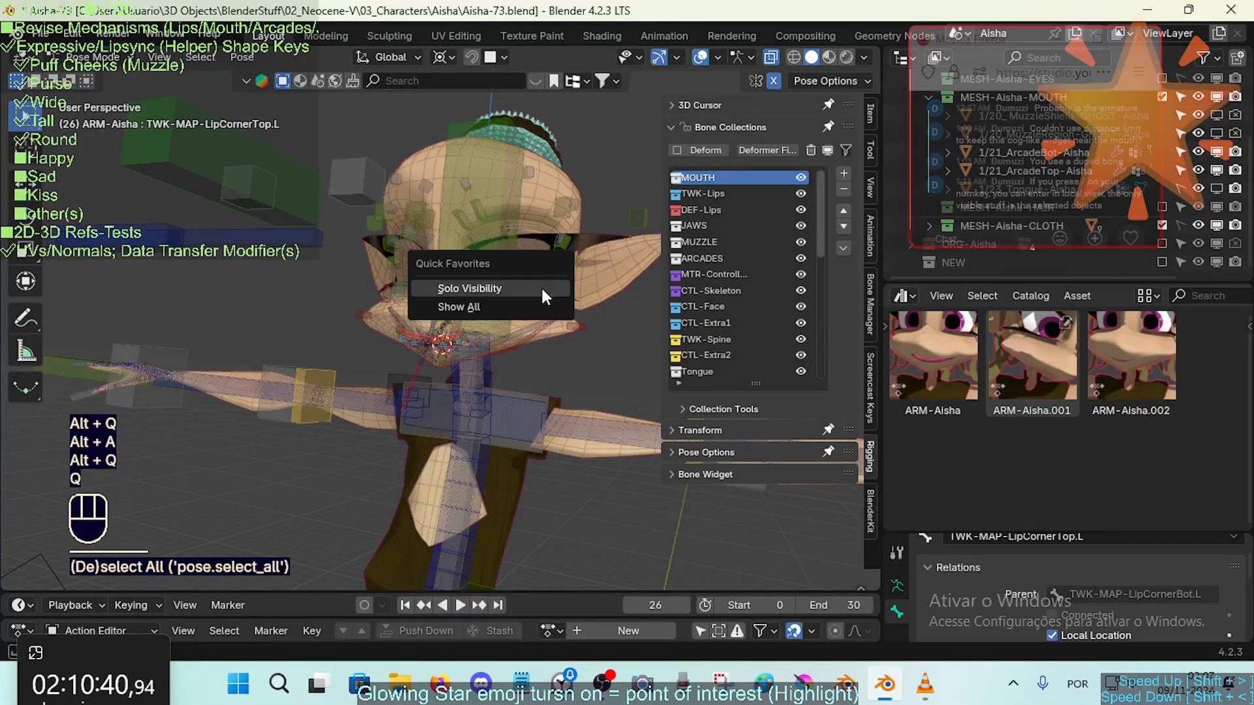
Select all bones again, reveal any hidden ones and clear the pose transforms of the whole rig
key("a")
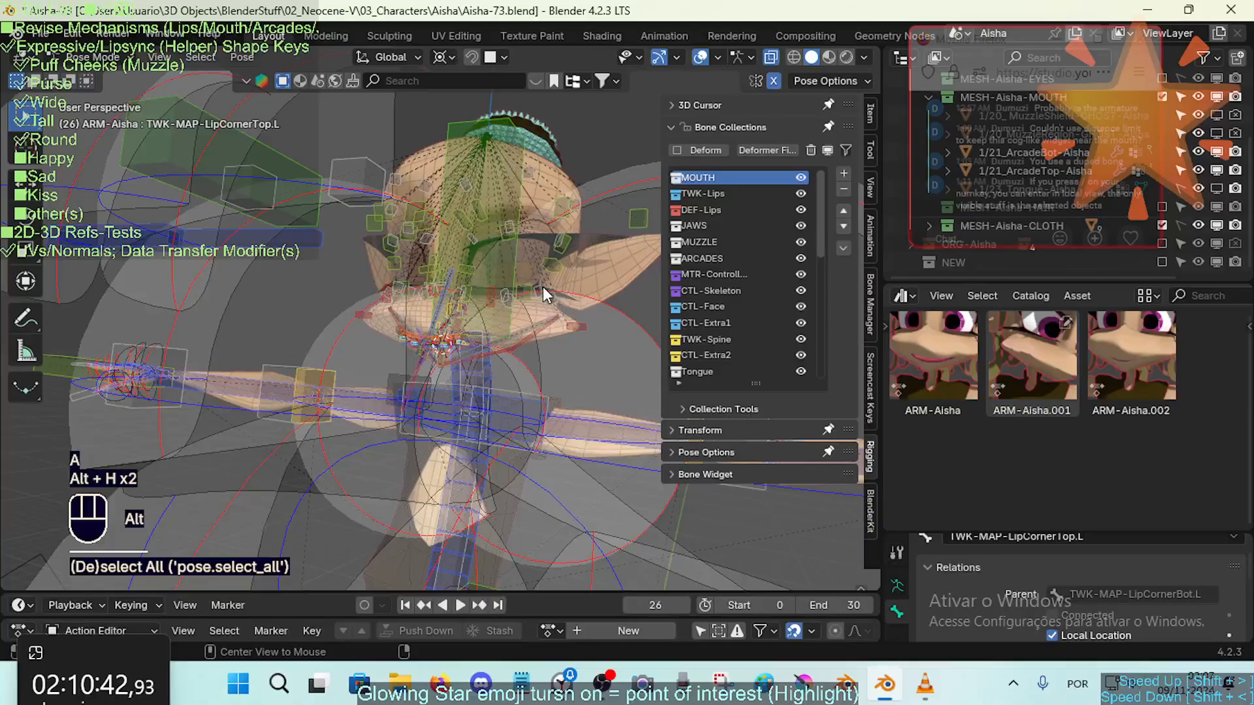
key("ctrl+2")
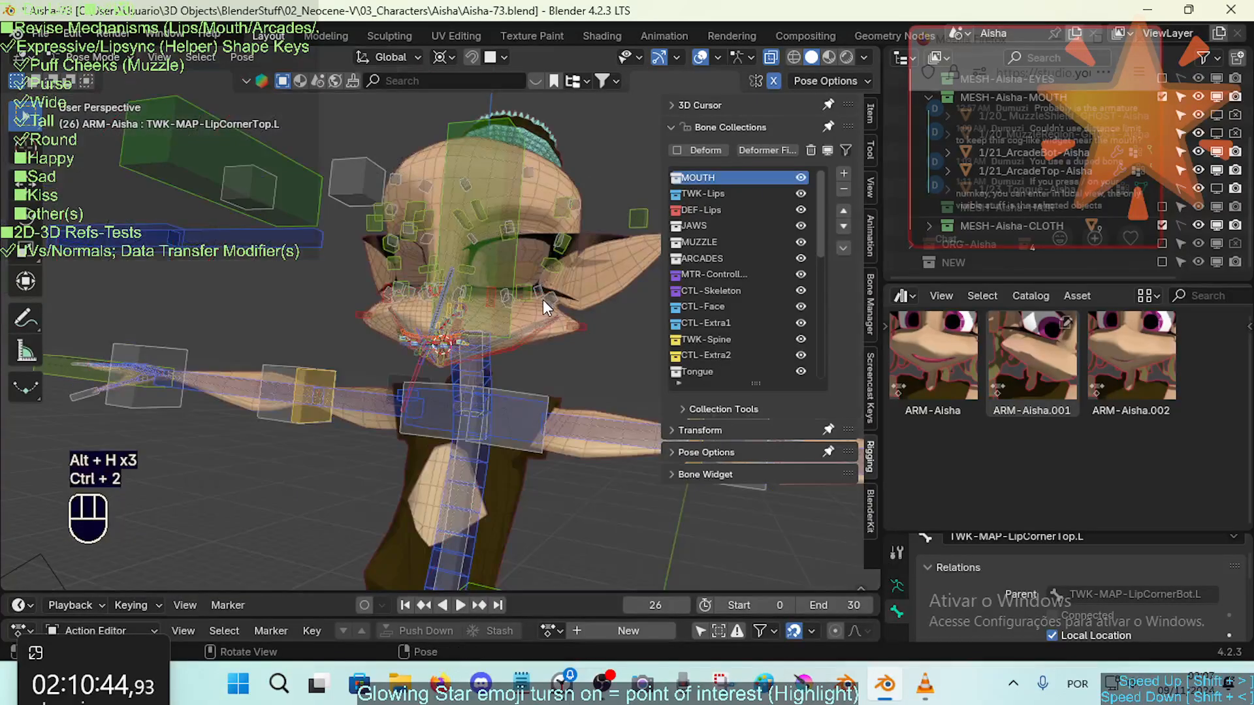
middle_click_drag(542, 300, 526, 316)
key("alt+h")
key("alt+h")
key("alt+h")
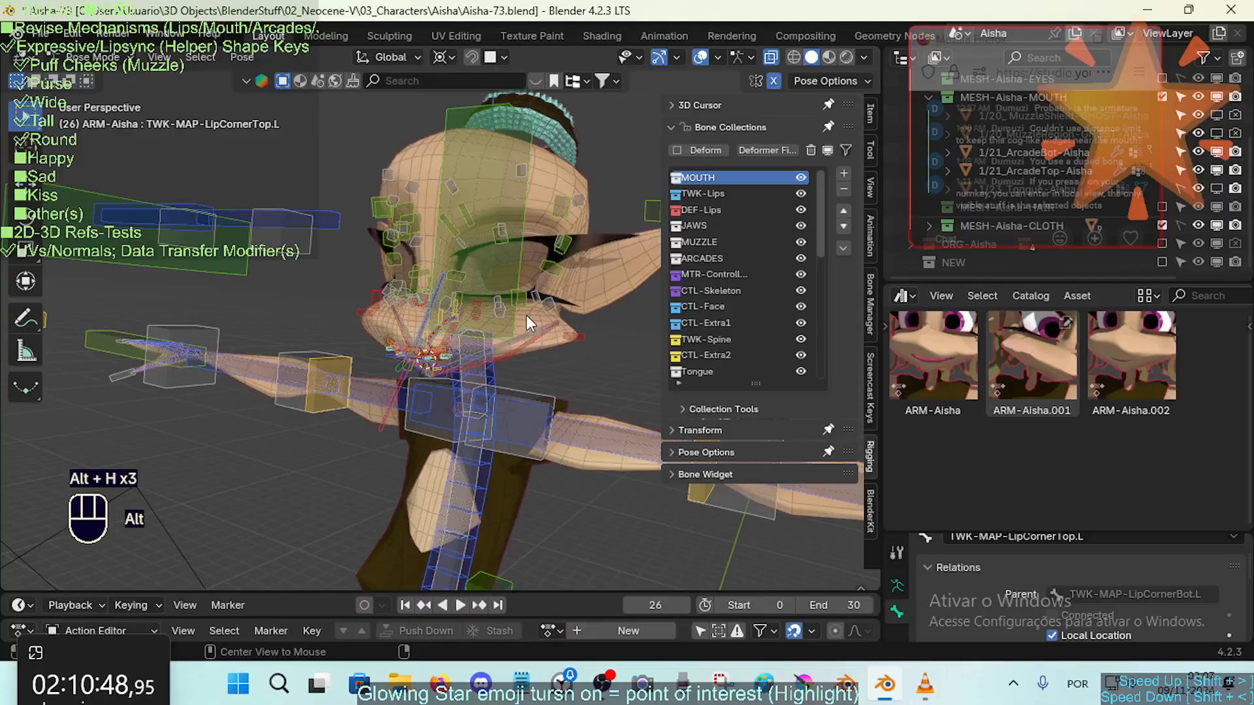
key("alt+q")
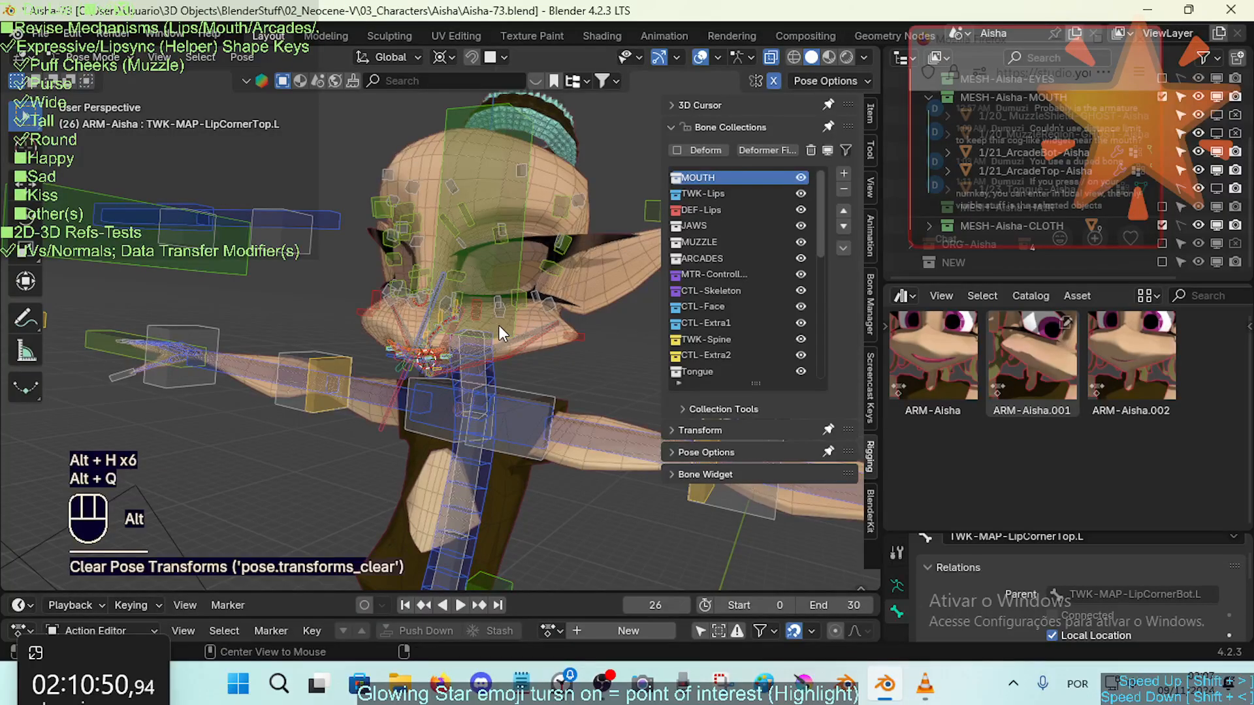
key("alt+q")
key("alt+q")
Inspect the full rig's rest pose from the legs up to the head
scroll(437, 312, "up", 1)
middle_click_drag(441, 314, 429, 245)
scroll(466, 324, "down", 3)
scroll(449, 320, "down", 2)
scroll(465, 277, "up", 2)
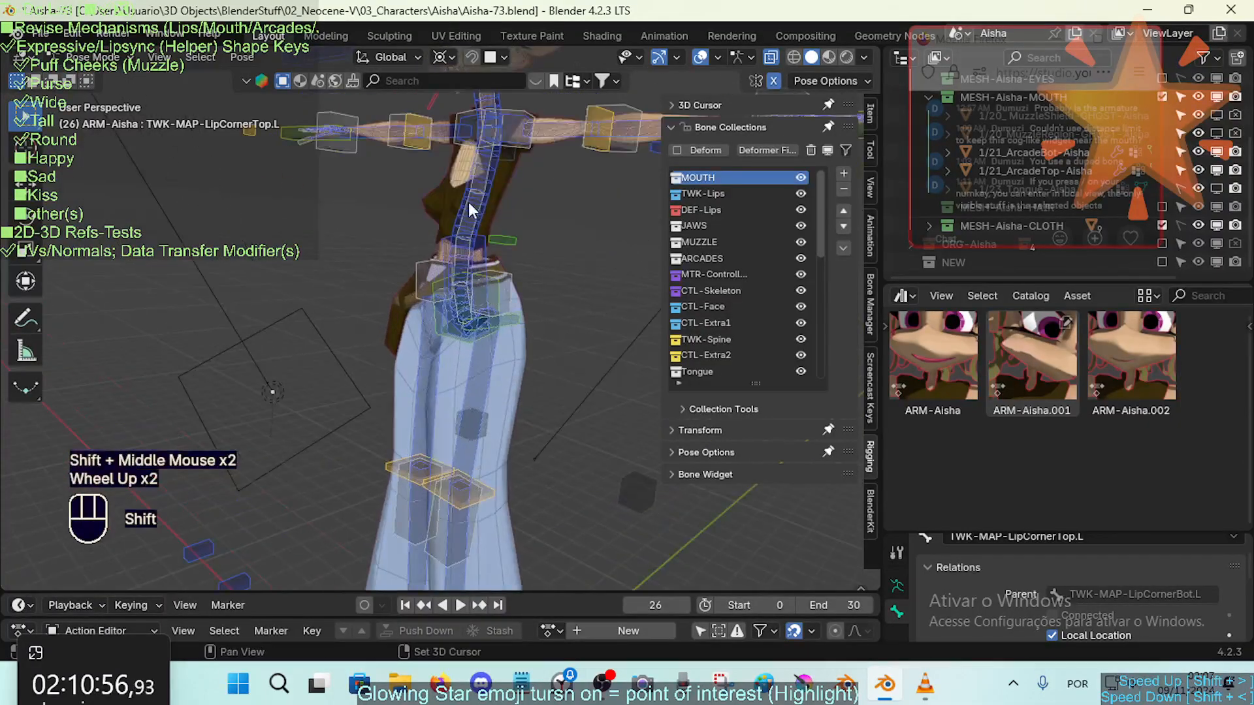
scroll(457, 294, "up", 1)
middle_click_drag(468, 202, 480, 320, "shift")
scroll(457, 294, "up", 1)
scroll(433, 378, "down", 2)
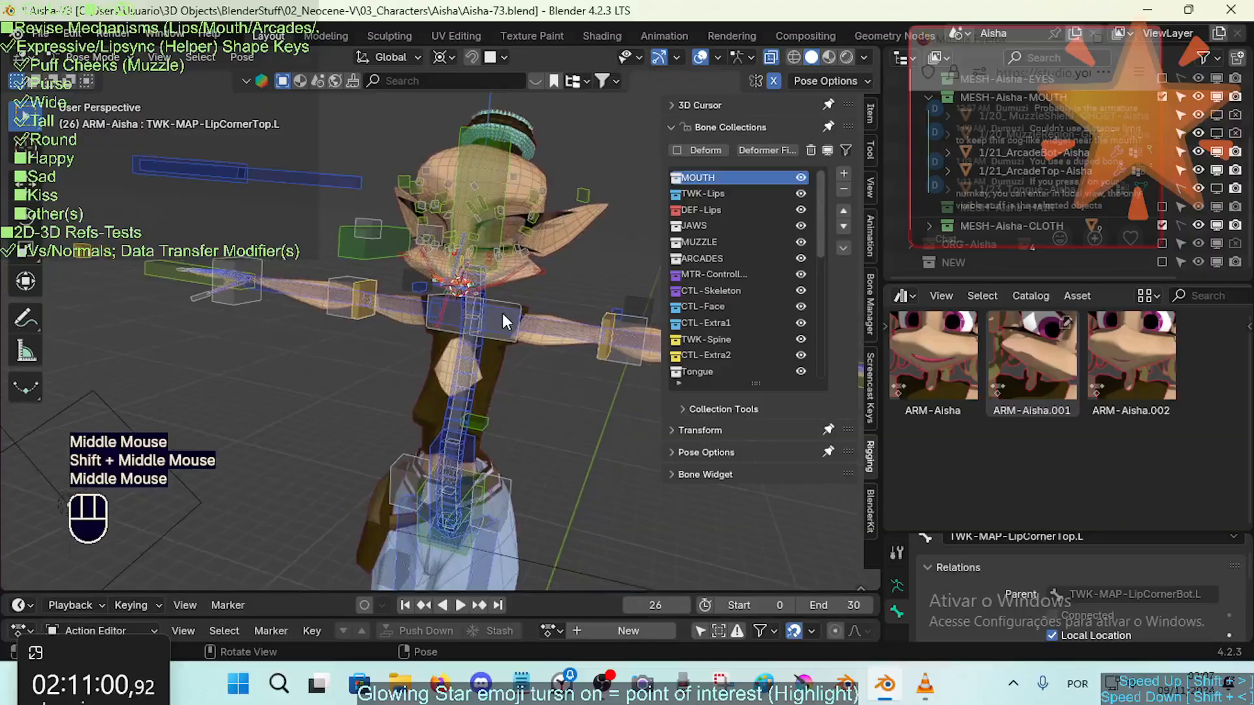
Open the pose asset shelf below the viewport and frame the face through the camera
left_click(858, 585)
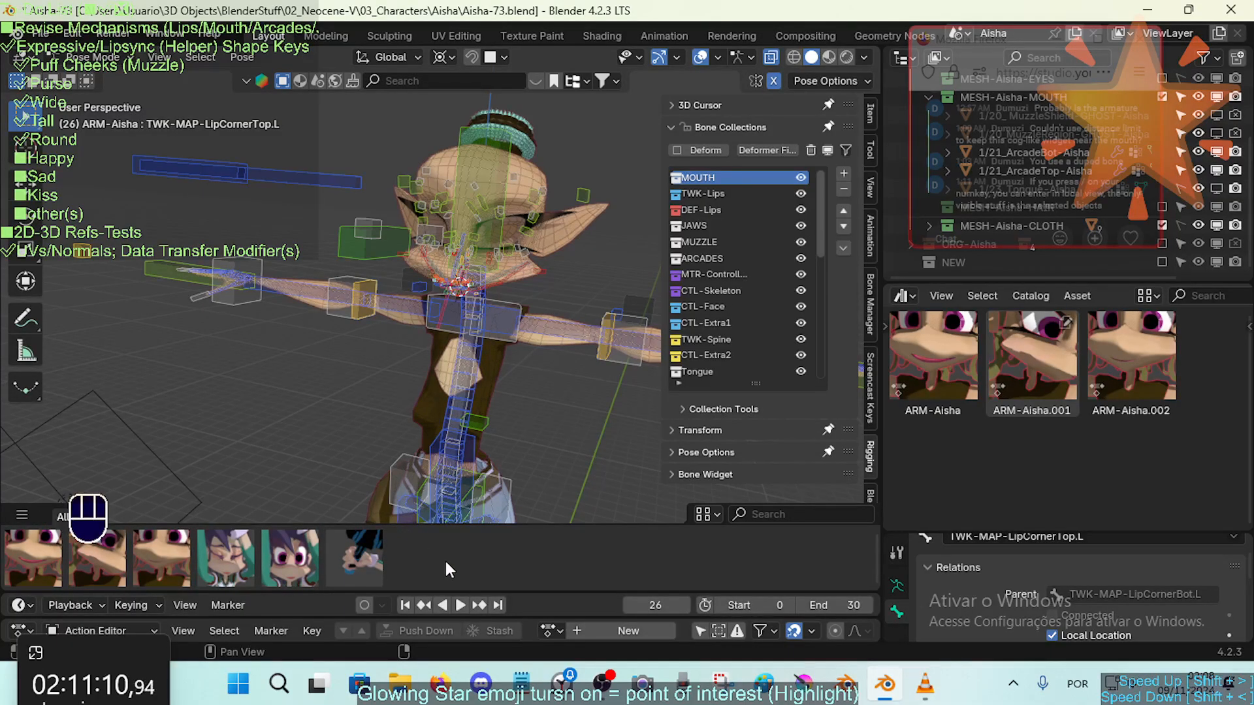
left_click(1071, 292)
middle_click_drag(500, 499, 477, 413, "shift")
key("KP_0")
scroll(432, 295, "down", 1)
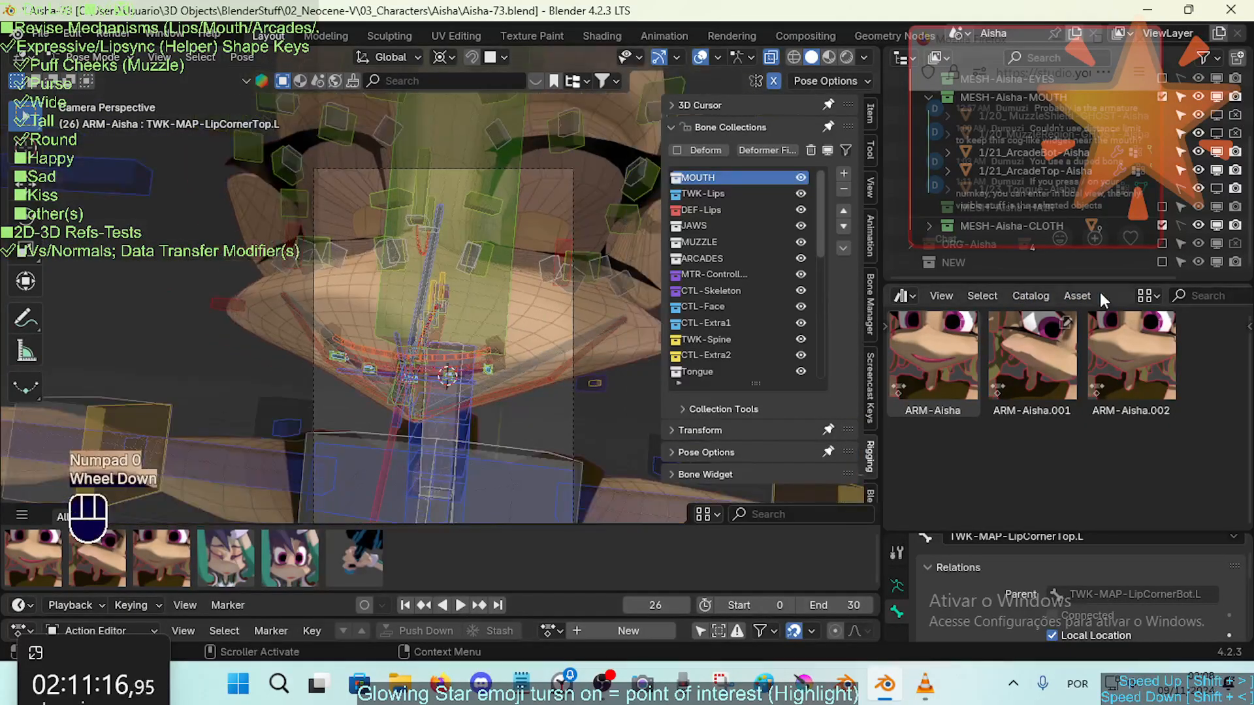
Create a new pose asset from the rig's current rest pose
right_click(1087, 289)
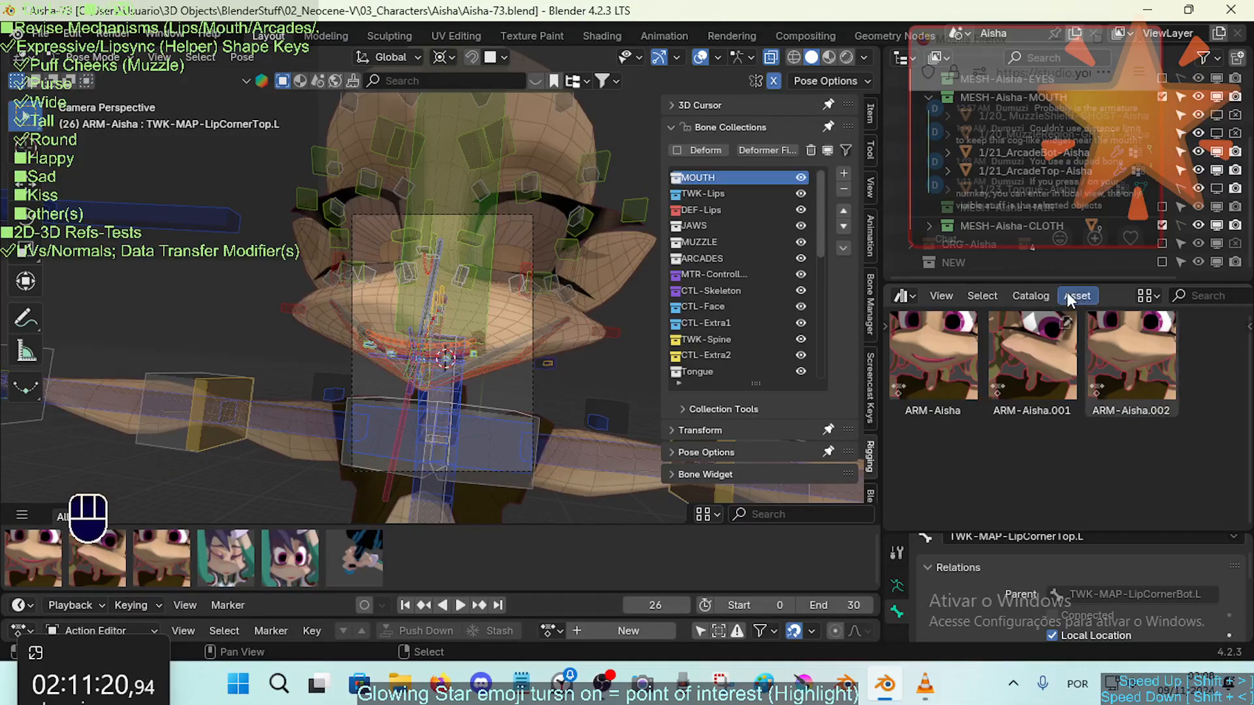
left_click(1077, 296)
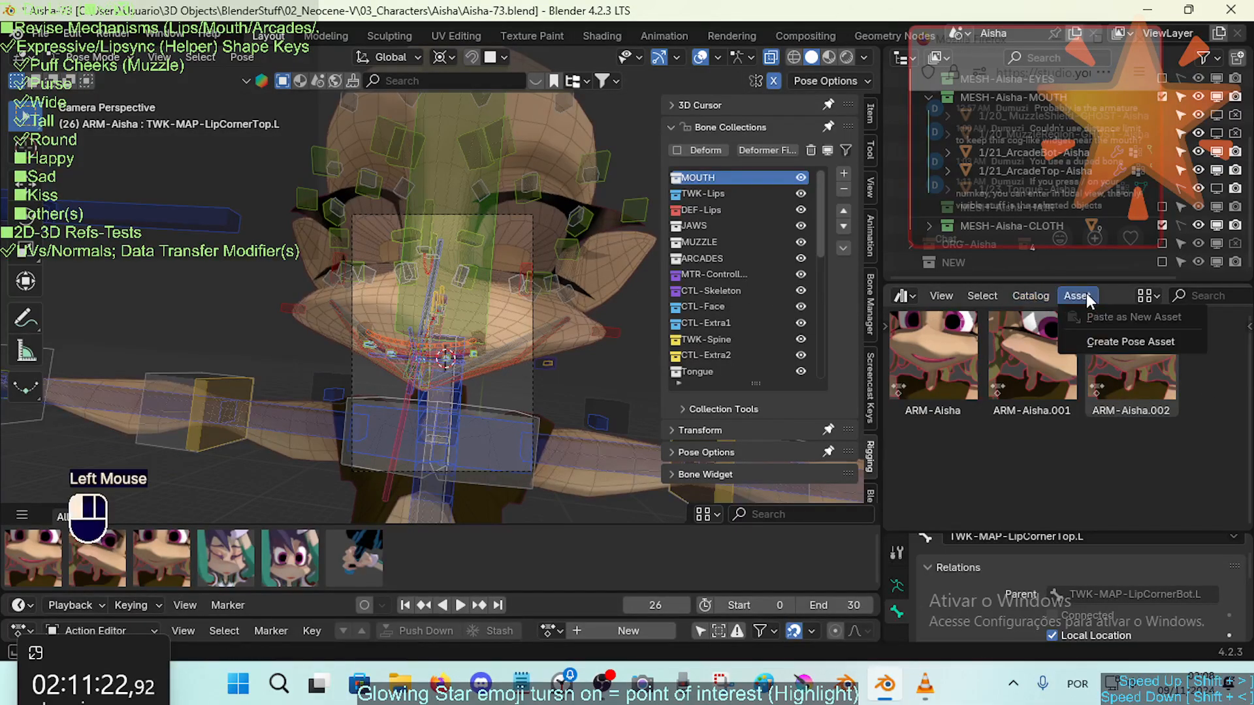
left_click(1111, 341)
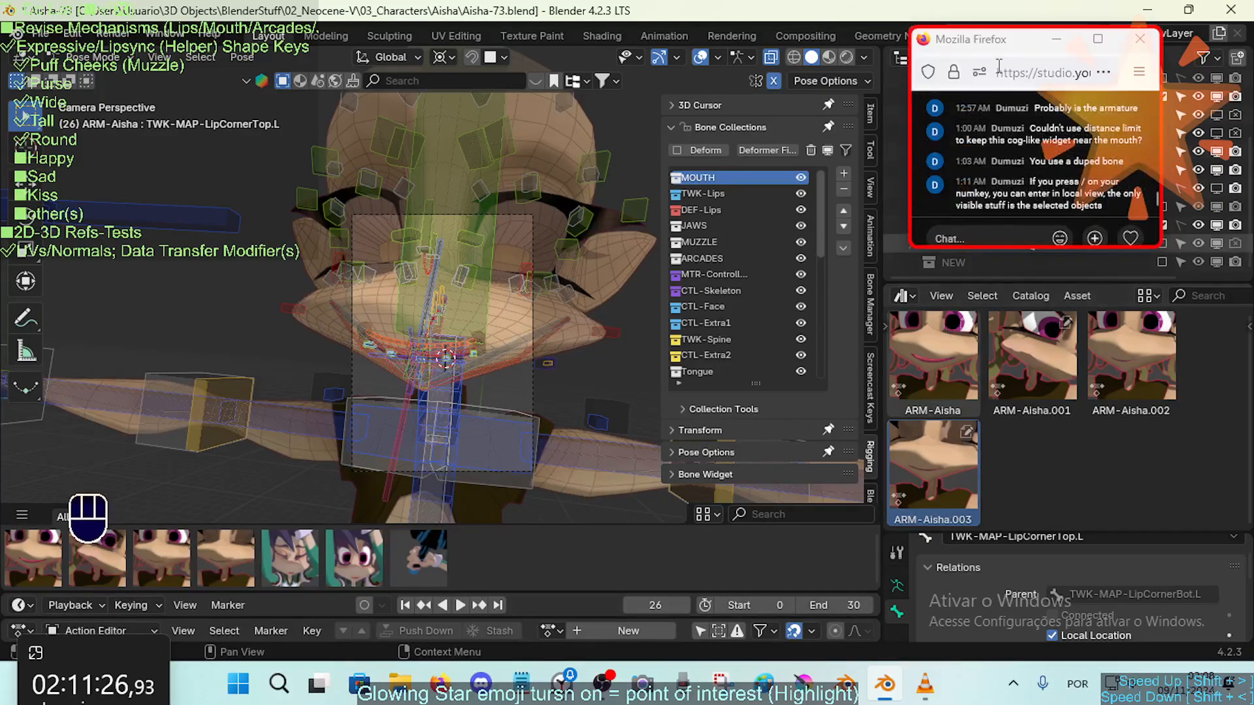
Enable the MESH-Aisha-HAIR and MESH-Aisha-EYES collections so the character's hair and eyes are shown
scroll(1194, 171, "up", 2)
scroll(1168, 208, "down", 1)
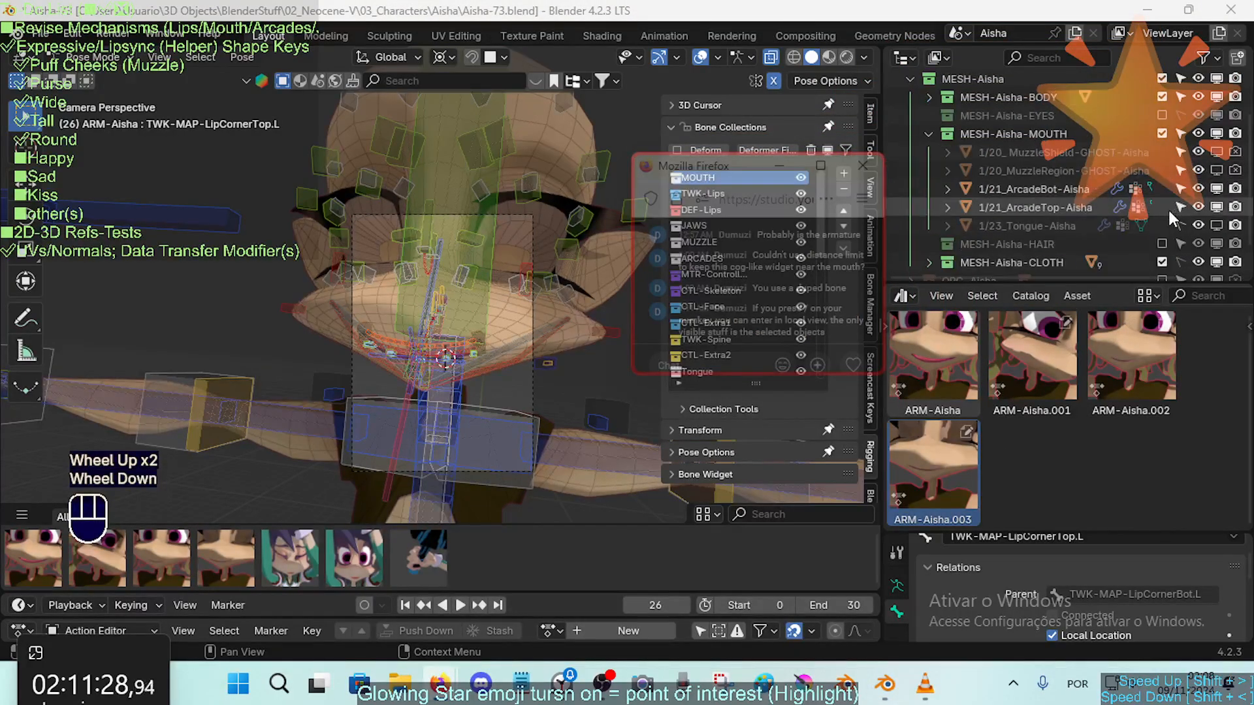
left_click(1163, 243)
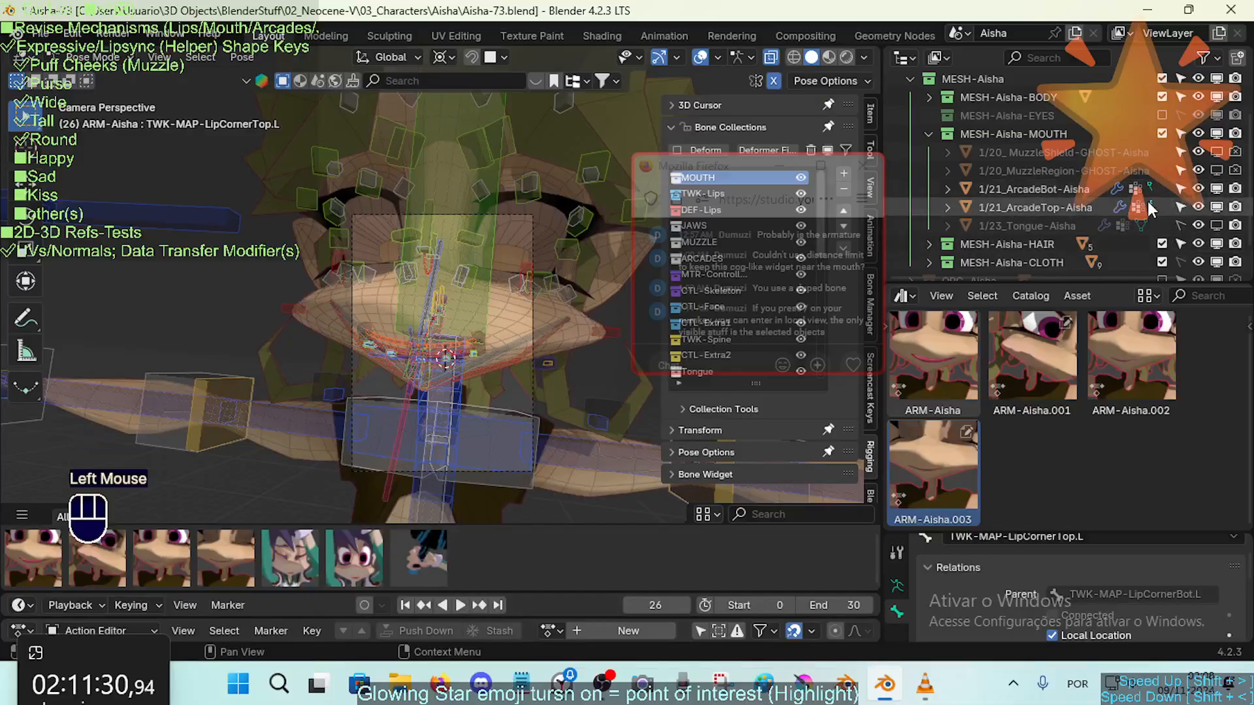
scroll(1148, 199, "up", 1)
left_click(1164, 150)
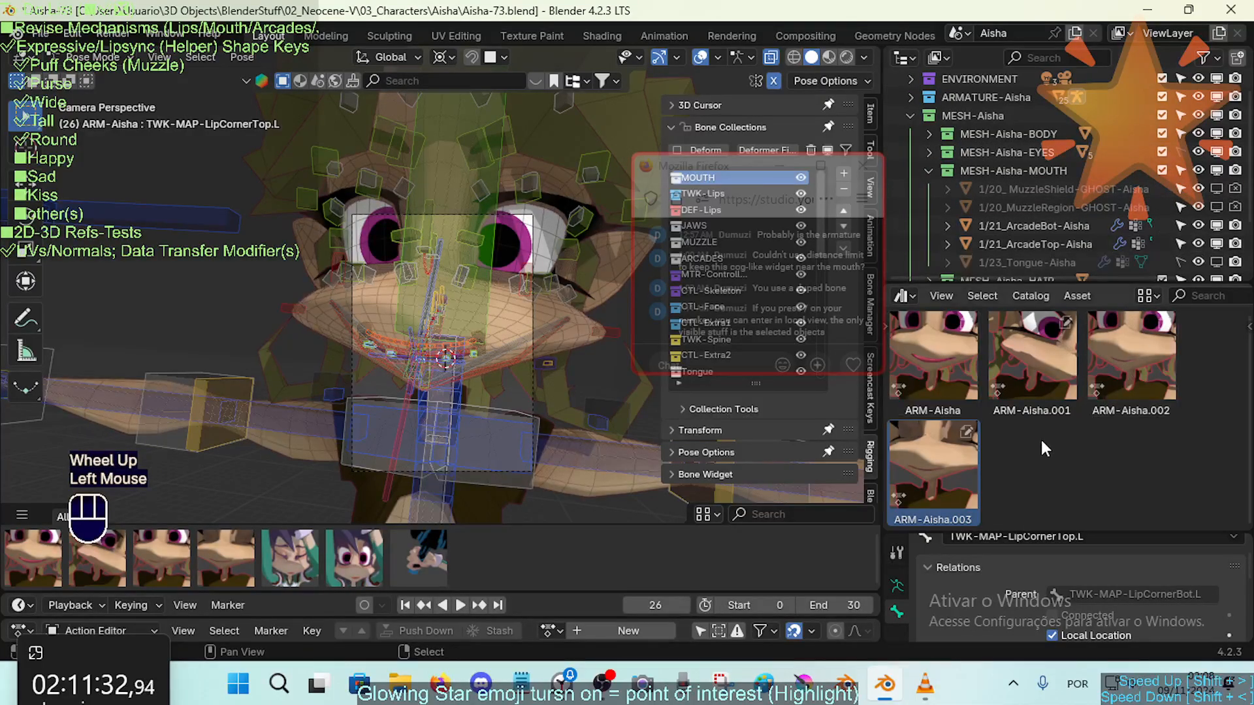
Refresh the asset library and regenerate the preview image of the ARM-Aisha.003 pose asset from the face close-up
right_click(949, 455)
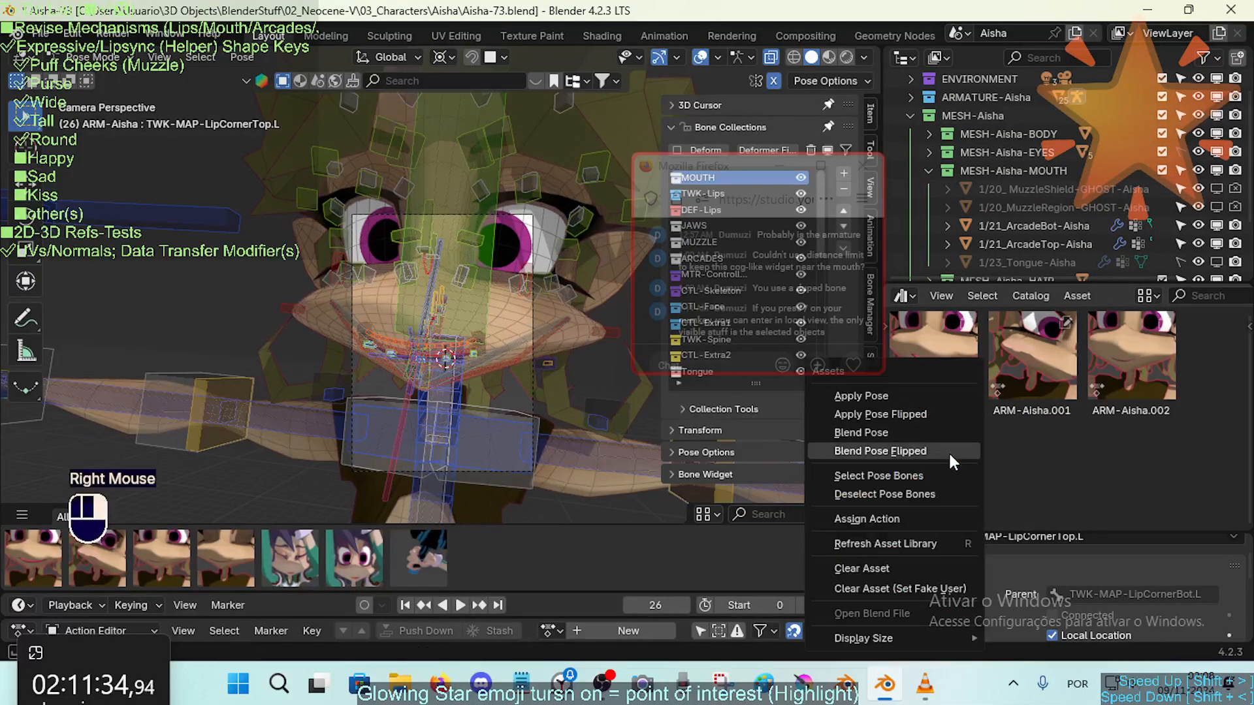
left_click(925, 545)
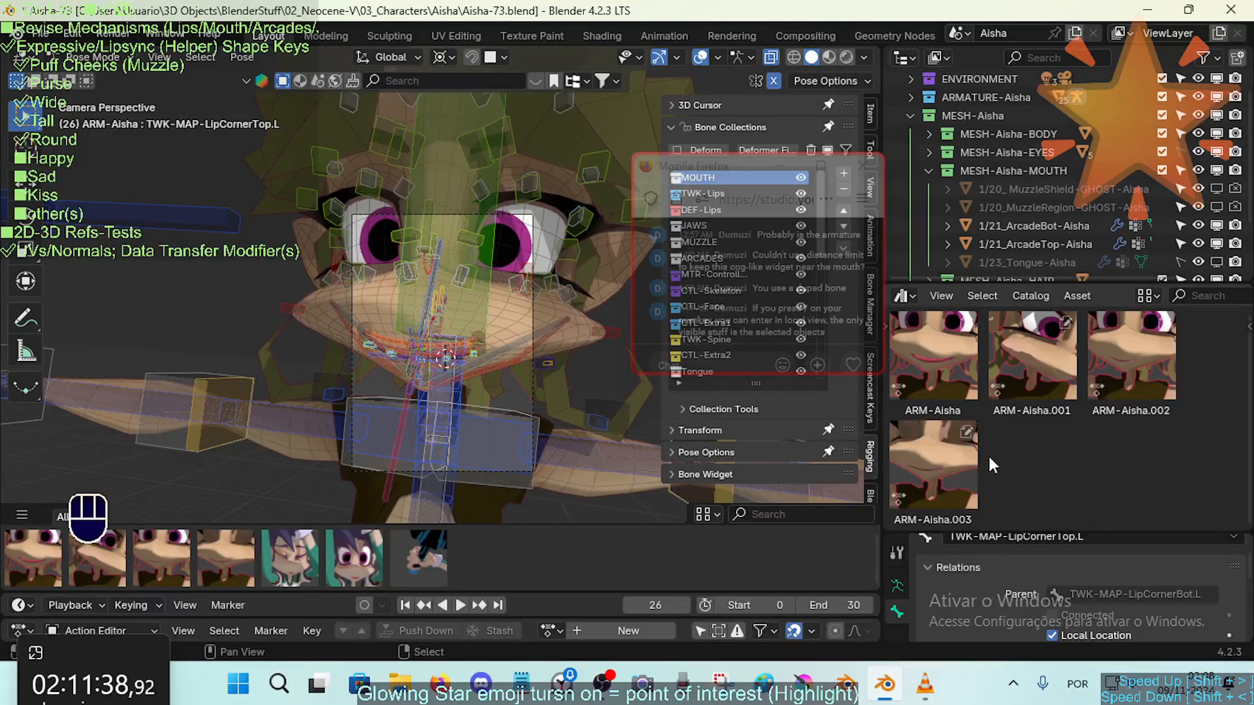
left_click(1071, 451)
key("n")
scroll(1162, 431, "down", 2)
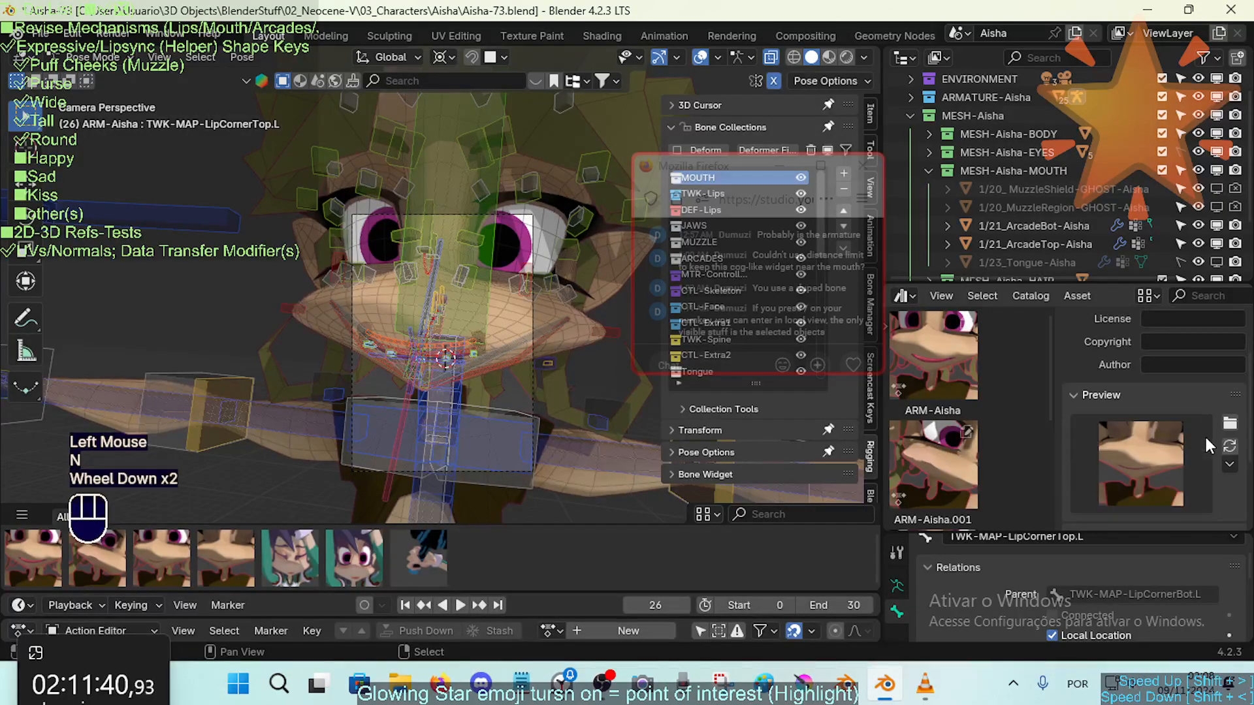
left_click(1228, 446)
left_click(1228, 447)
key("n")
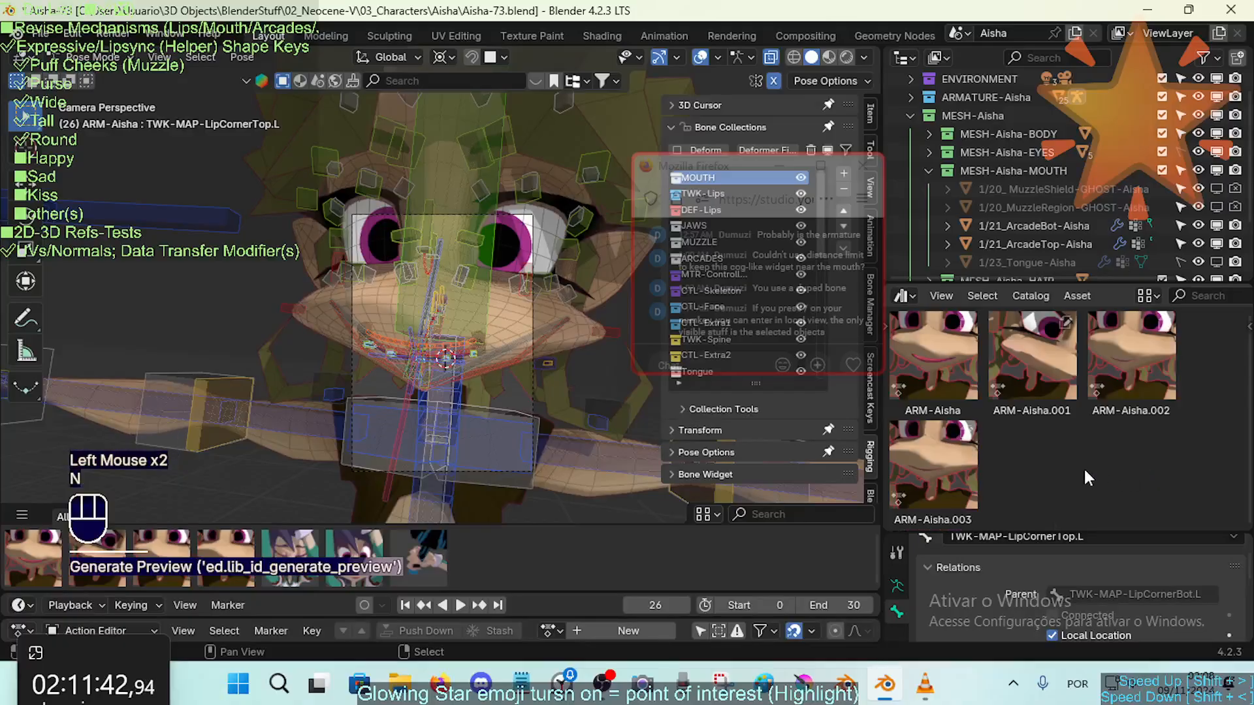
Examine the face and the full character in both the free view and the camera view
scroll(511, 363, "up", 2)
middle_click_drag(473, 384, 522, 256)
scroll(485, 361, "down", 8)
key("KP_0")
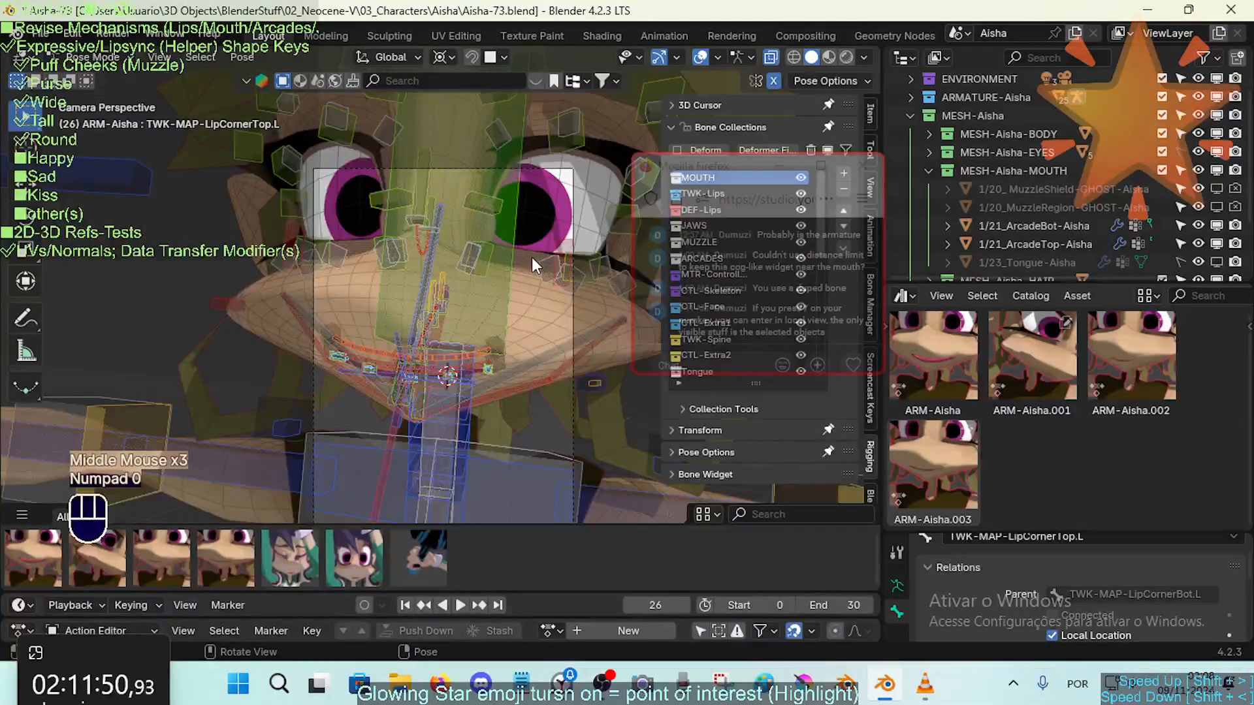
middle_click_drag(573, 152, 562, 149)
scroll(538, 188, "down", 3)
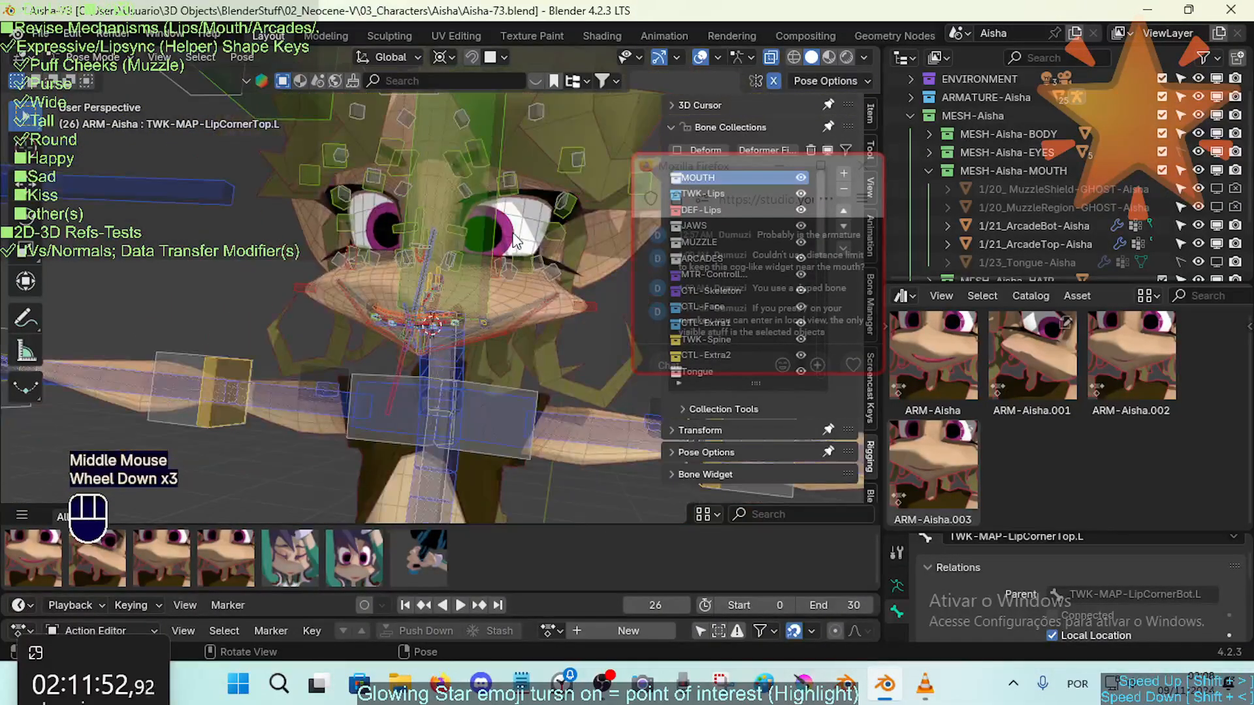
middle_click_drag(516, 240, 478, 193)
scroll(532, 264, "down", 3)
scroll(497, 287, "up", 1, "shift")
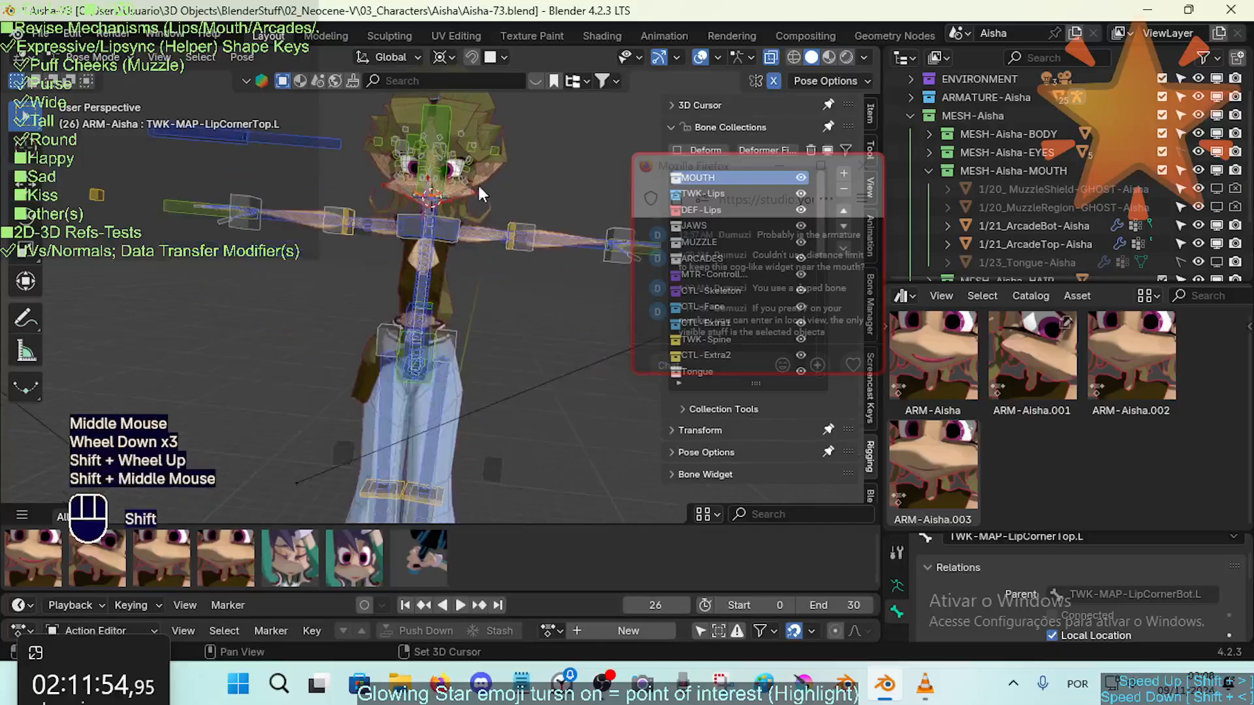
scroll(477, 196, "down", 3, "shift")
scroll(477, 223, "down", 1)
key("KP_0")
scroll(470, 251, "down", 1)
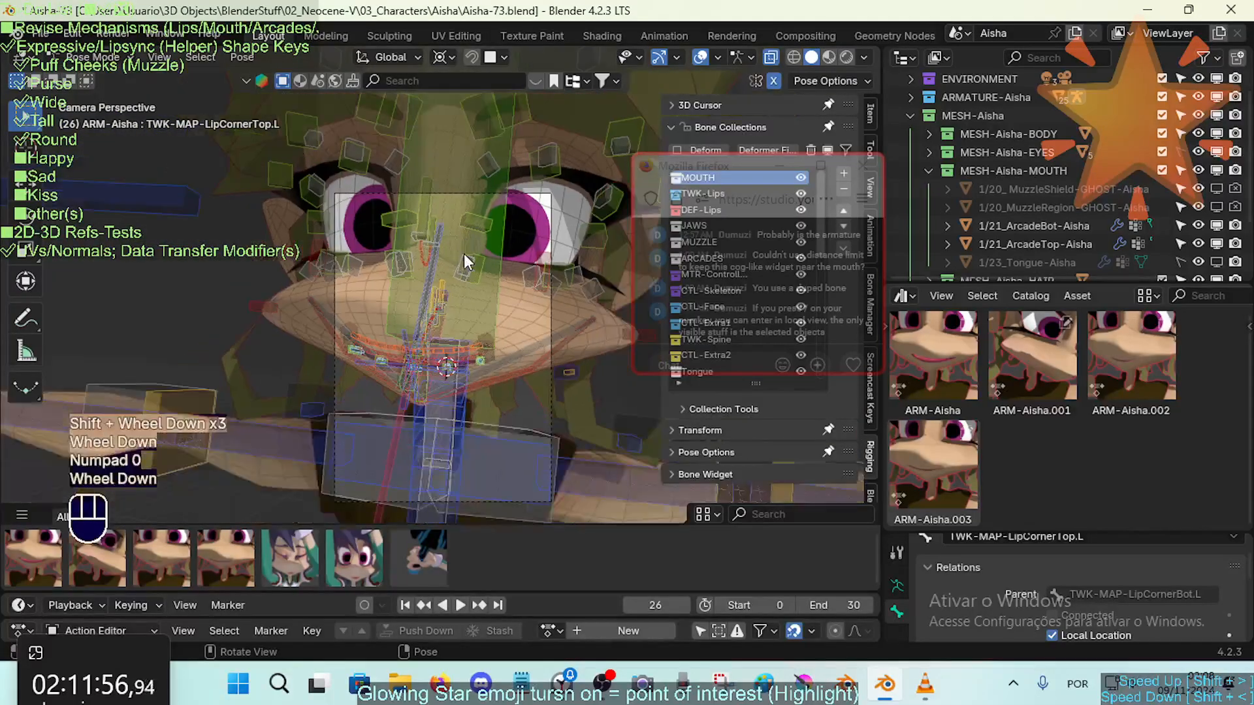
Lock the camera to the view, reframe it on the character's full body, and unlock it again
key("alt+KP_0")
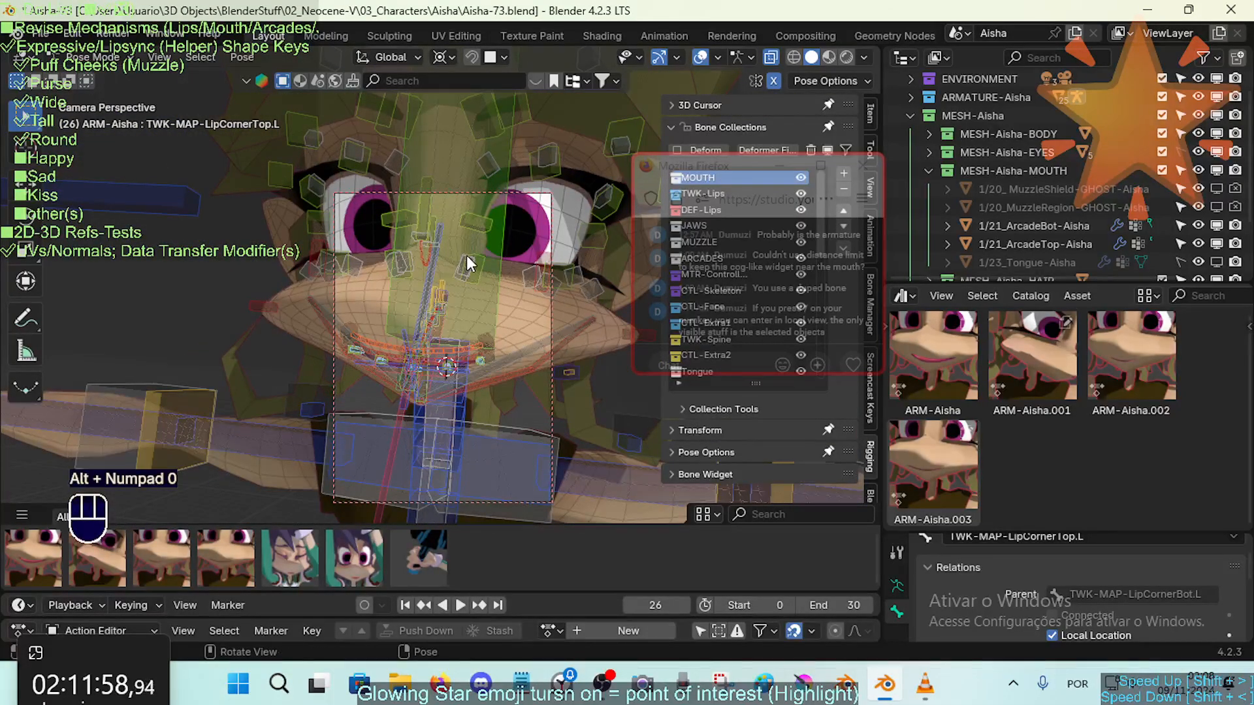
scroll(467, 263, "down", 5)
middle_click_drag(475, 358, 477, 210, "shift")
scroll(472, 260, "down", 4)
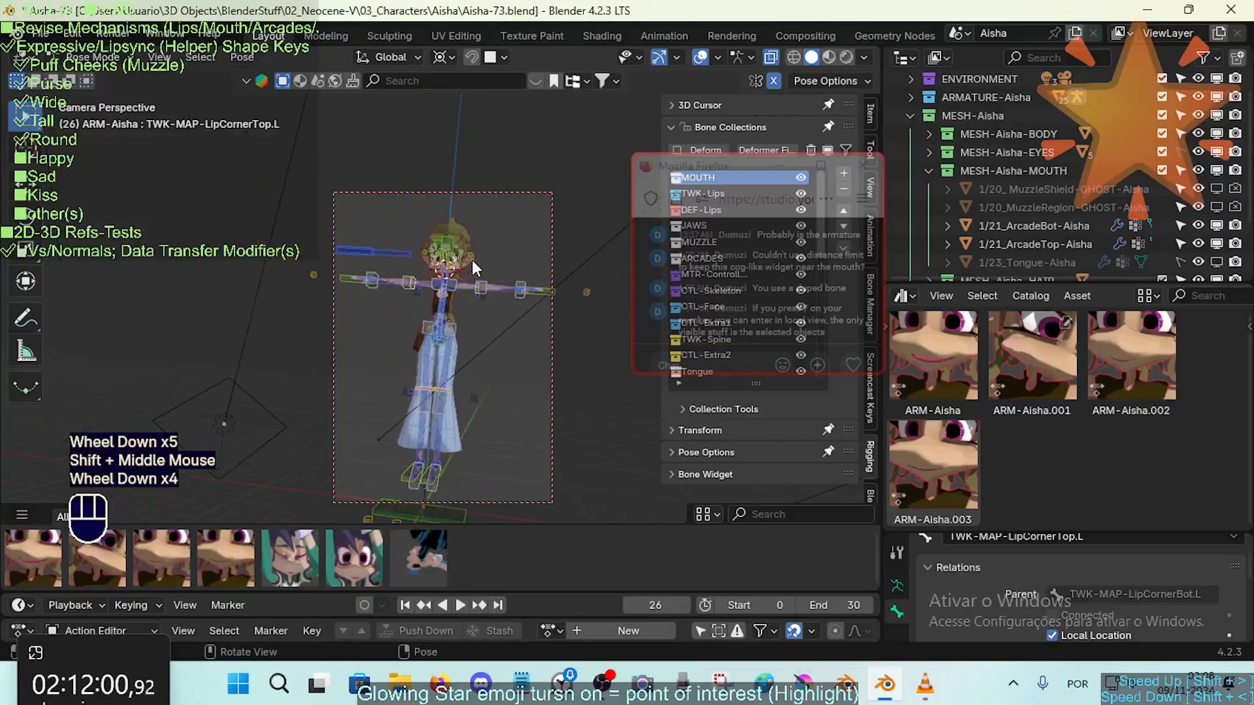
middle_click_drag(472, 260, 519, 242)
scroll(487, 264, "up", 1)
scroll(489, 271, "down", 1)
scroll(512, 258, "down", 1)
key("alt+KP_0")
Regenerate the preview image of the ARM-Aisha.003 pose asset using the full-body camera framing
scroll(523, 277, "up", 2)
scroll(518, 230, "up", 1)
key("shift+grave")
key("shift+w")
key("shift+d")
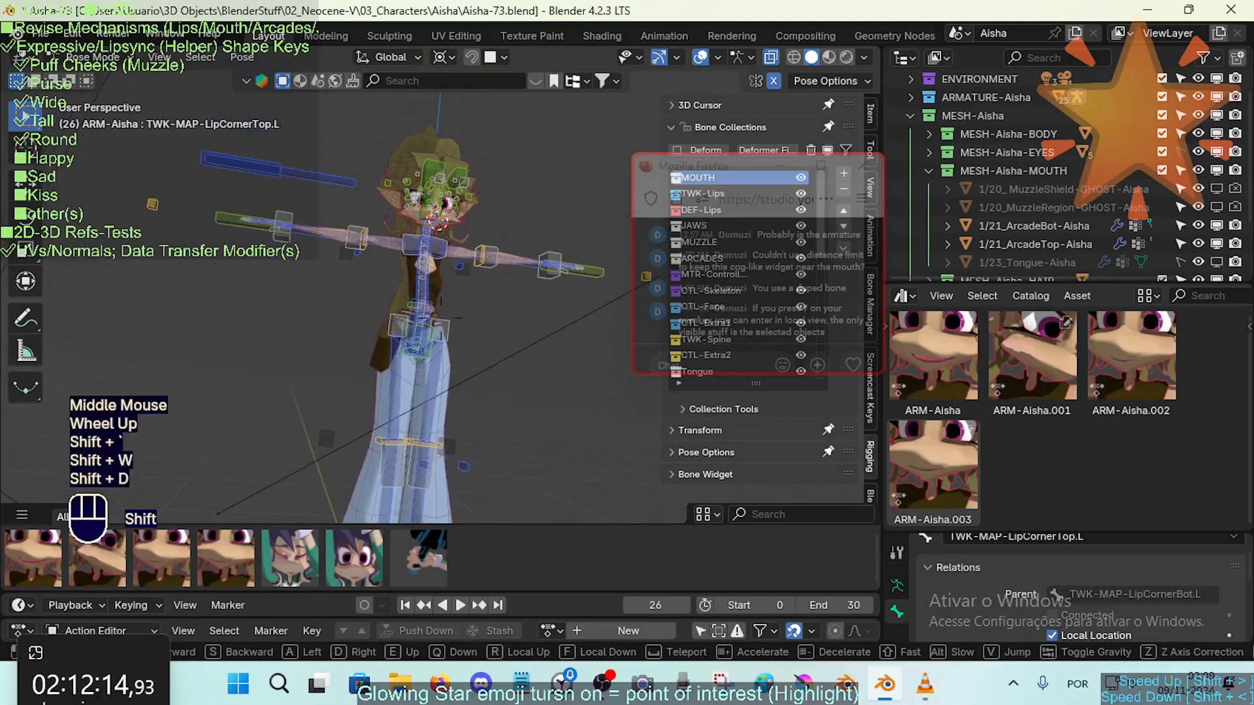
key("shift+e")
left_click(513, 219)
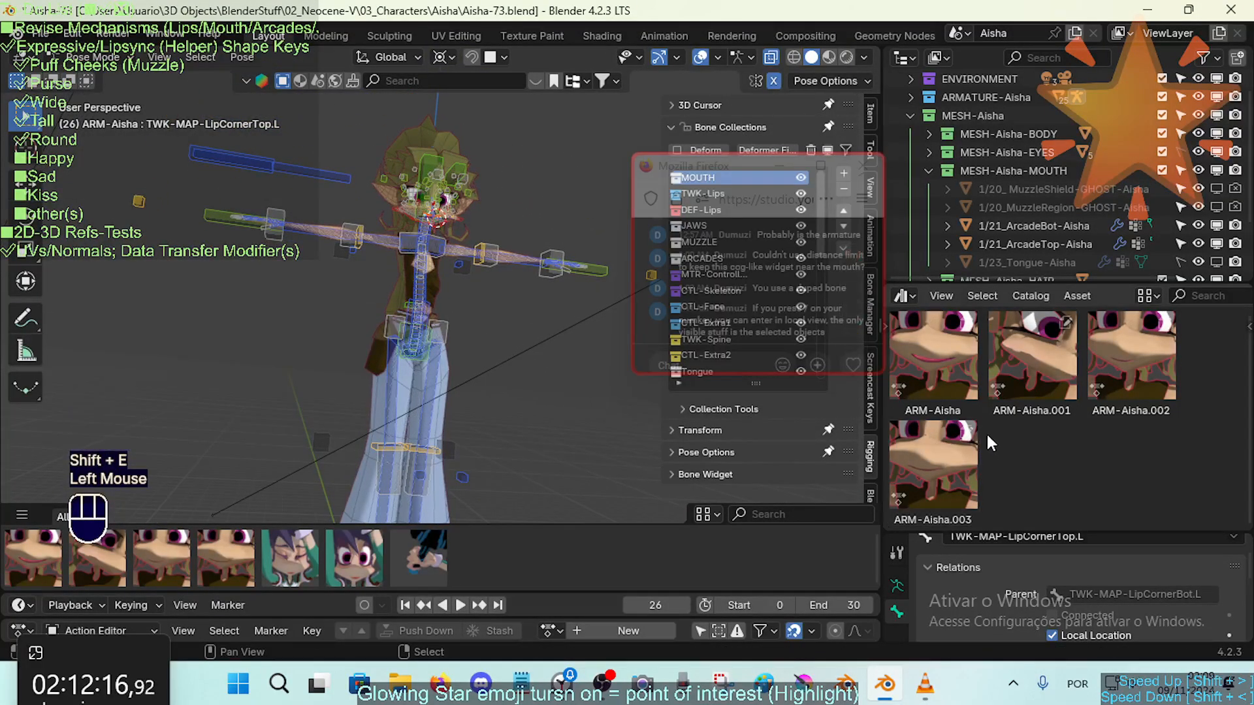
key("n")
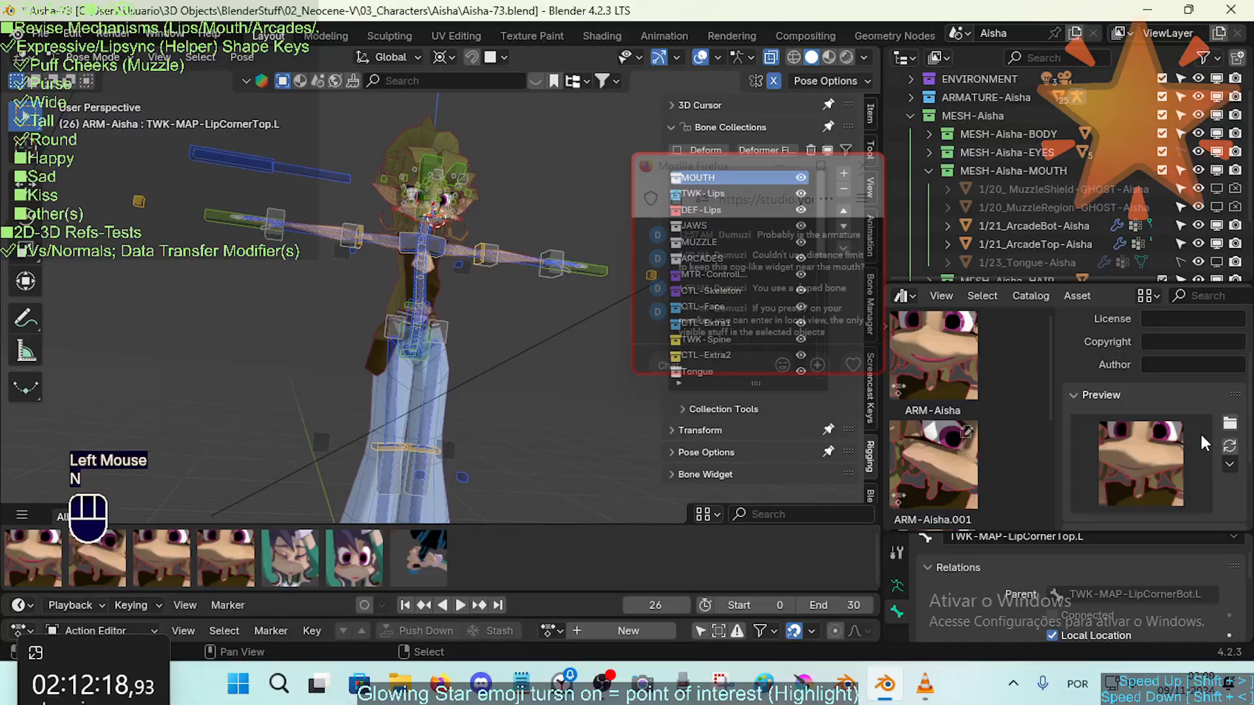
left_click(1229, 446)
left_click(1229, 446)
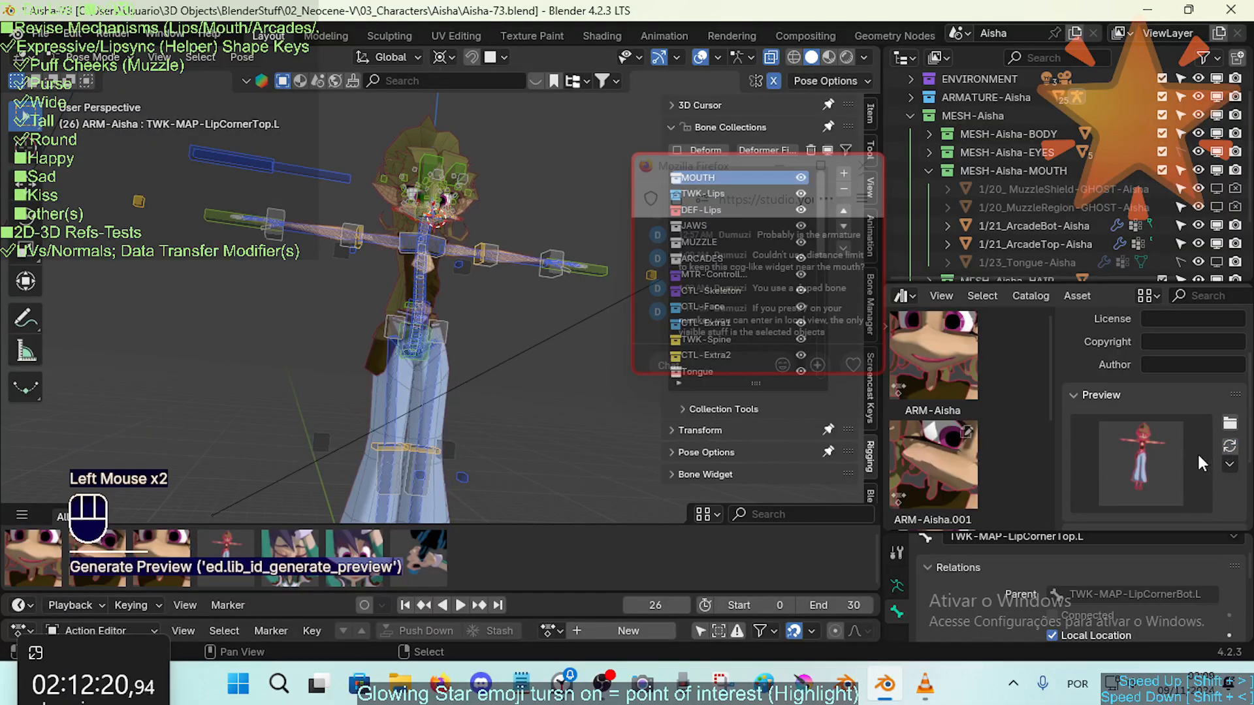
key("n")
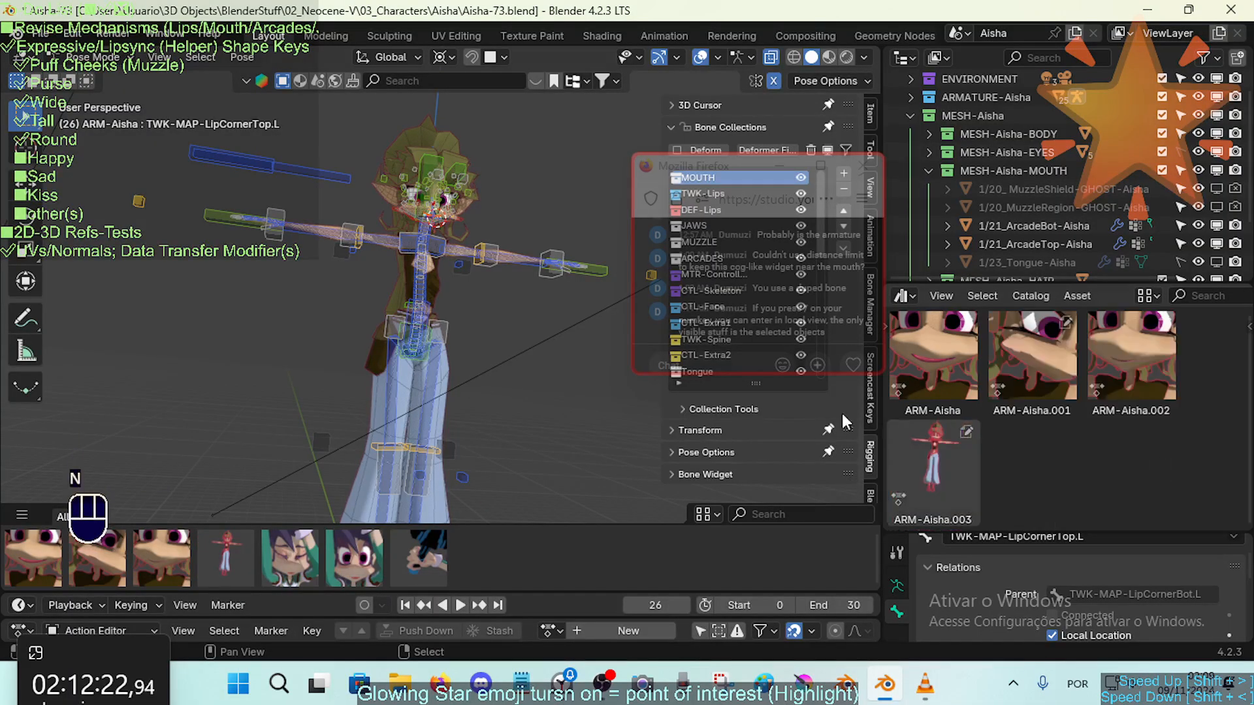
Apply the full-body pose asset to the rig from the pose asset shelf
scroll(496, 250, "up", 3)
middle_click_drag(407, 331, 414, 483)
scroll(477, 308, "down", 1)
scroll(413, 483, "up", 1)
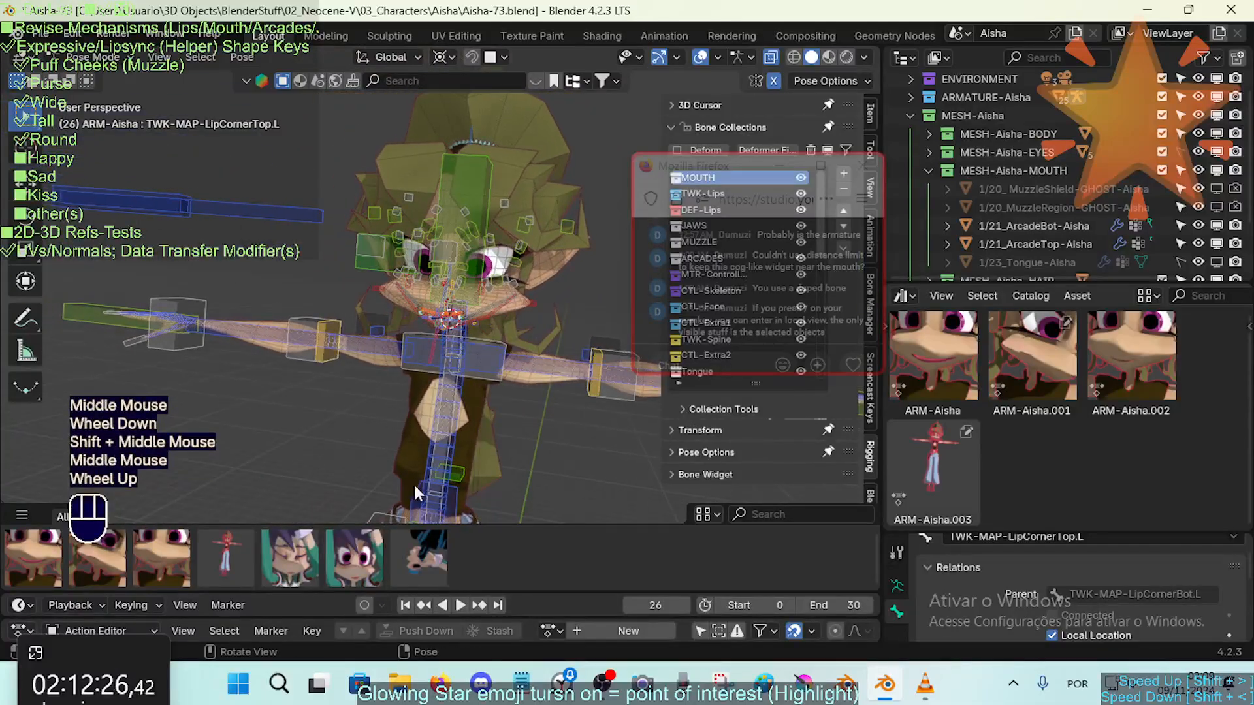
left_click(222, 539)
scroll(1029, 424, "up", 2)
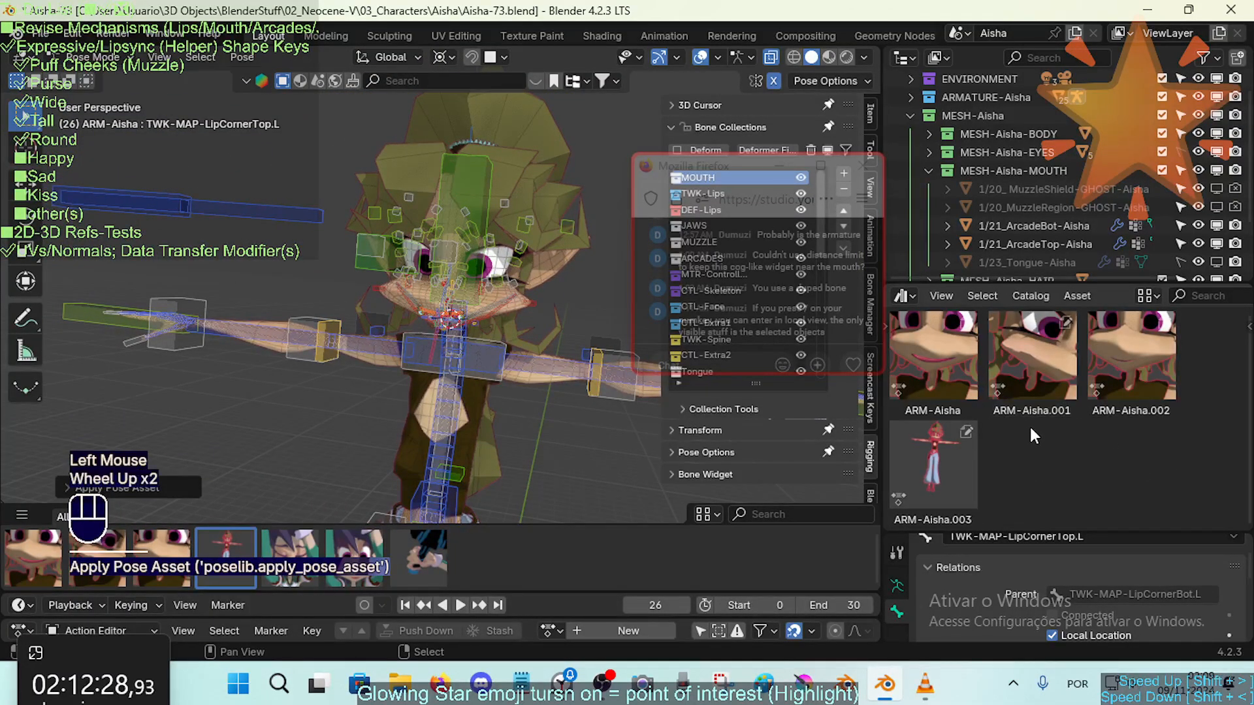
Rename the ARM-Aisha.003 pose asset to RestPose
right_click(951, 459)
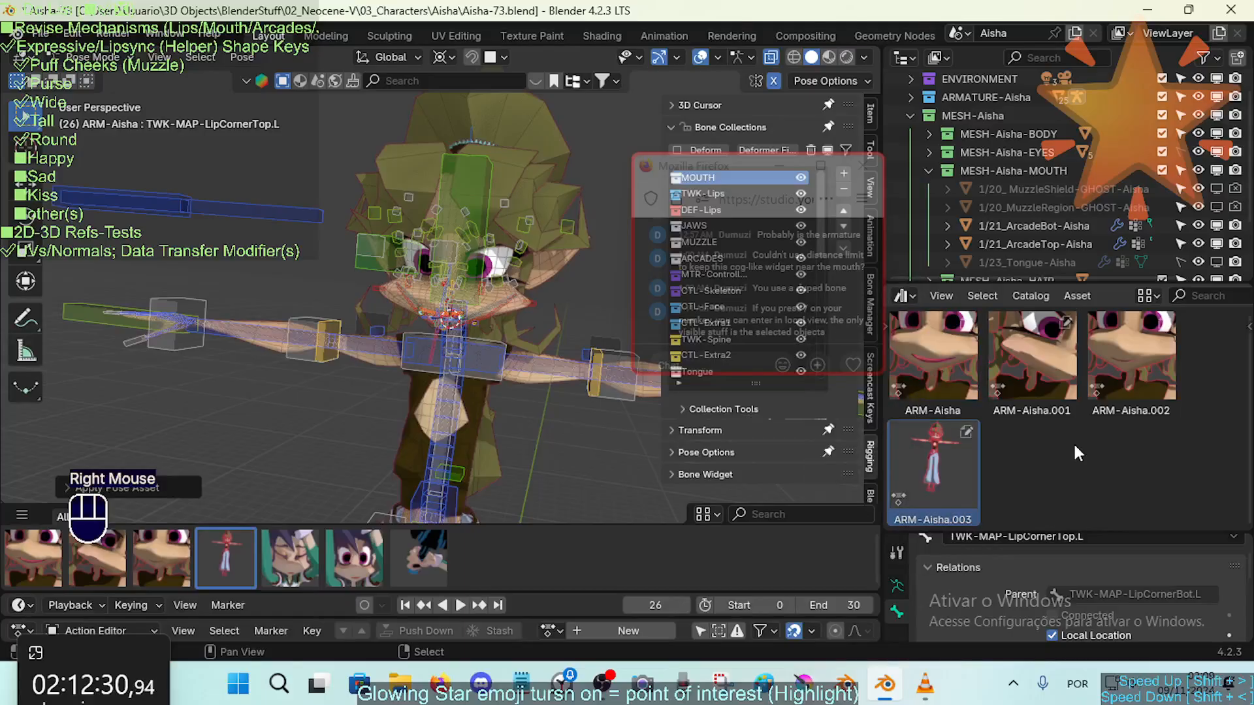
key("n")
scroll(1179, 326, "up", 3)
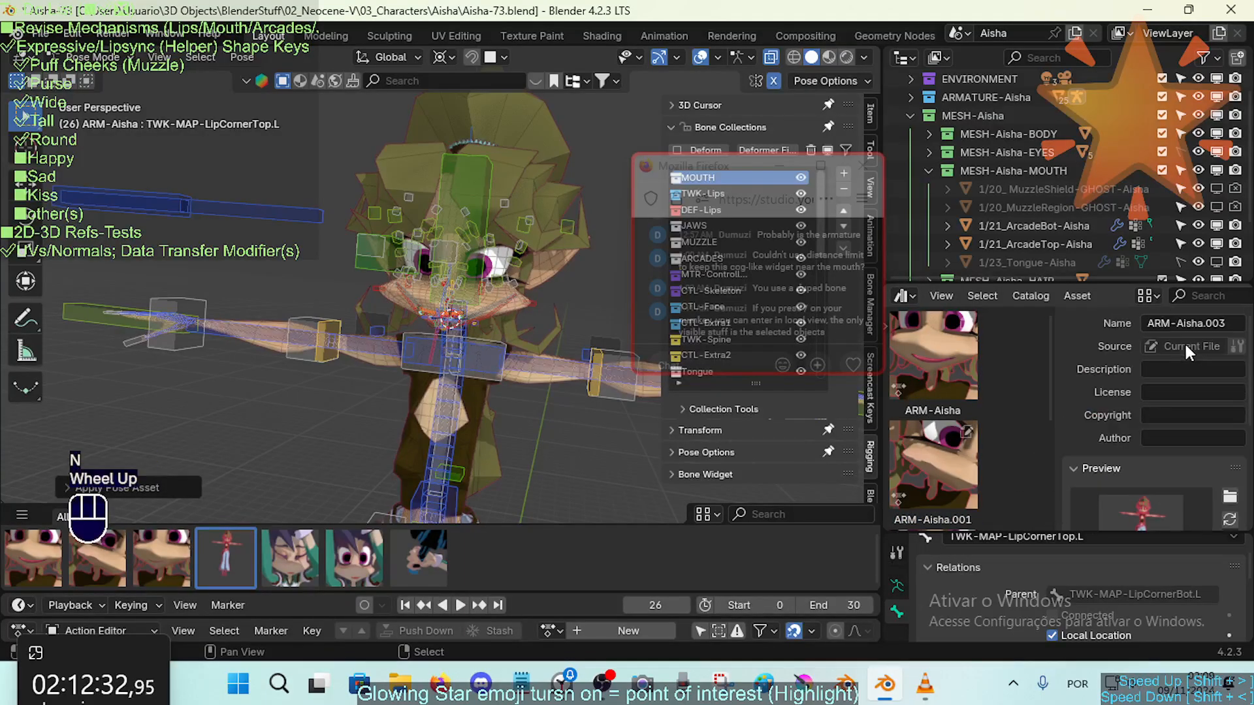
double_click(1189, 323)
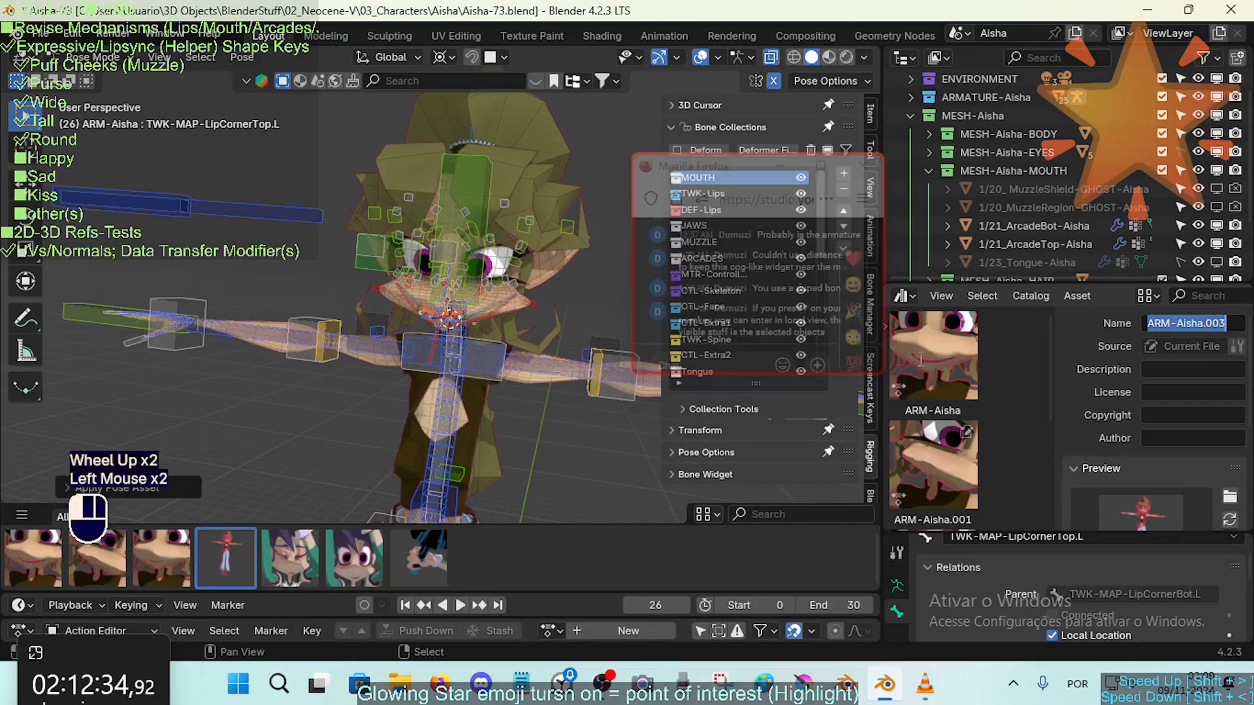
left_click(1186, 322)
left_click_drag(741, 188, 160, 115)
left_click(1205, 324)
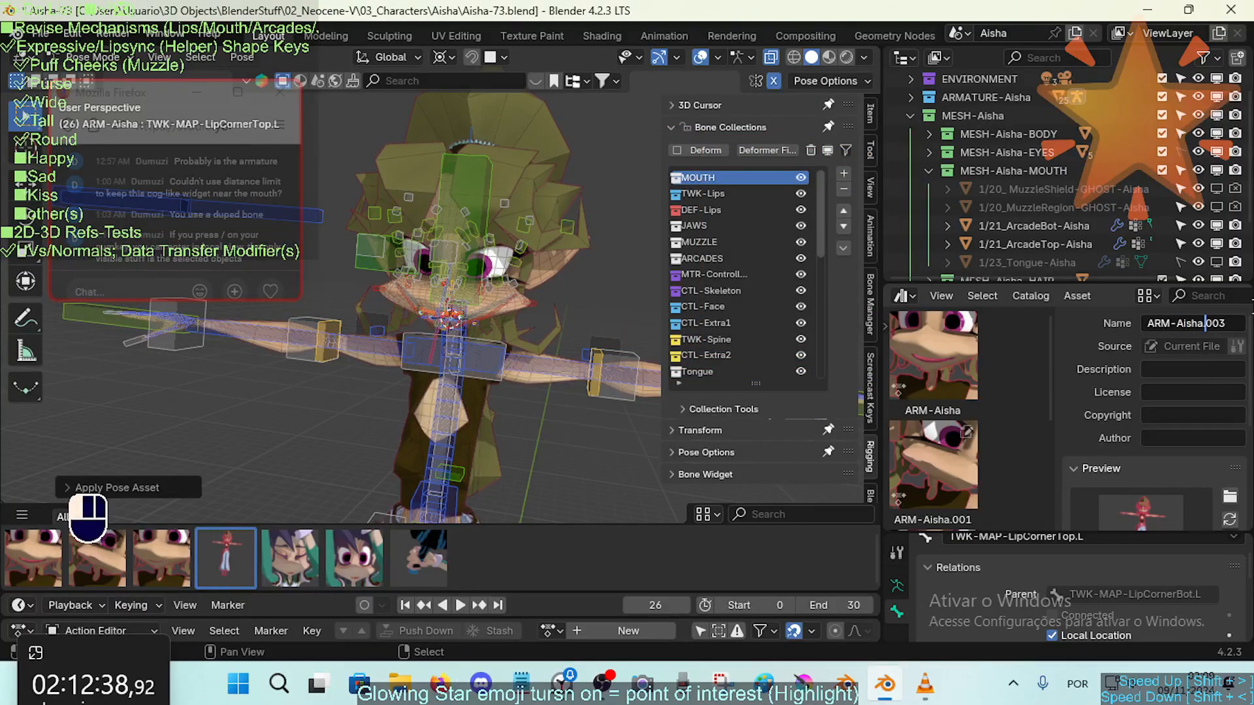
key("shift+End")
type("Re")
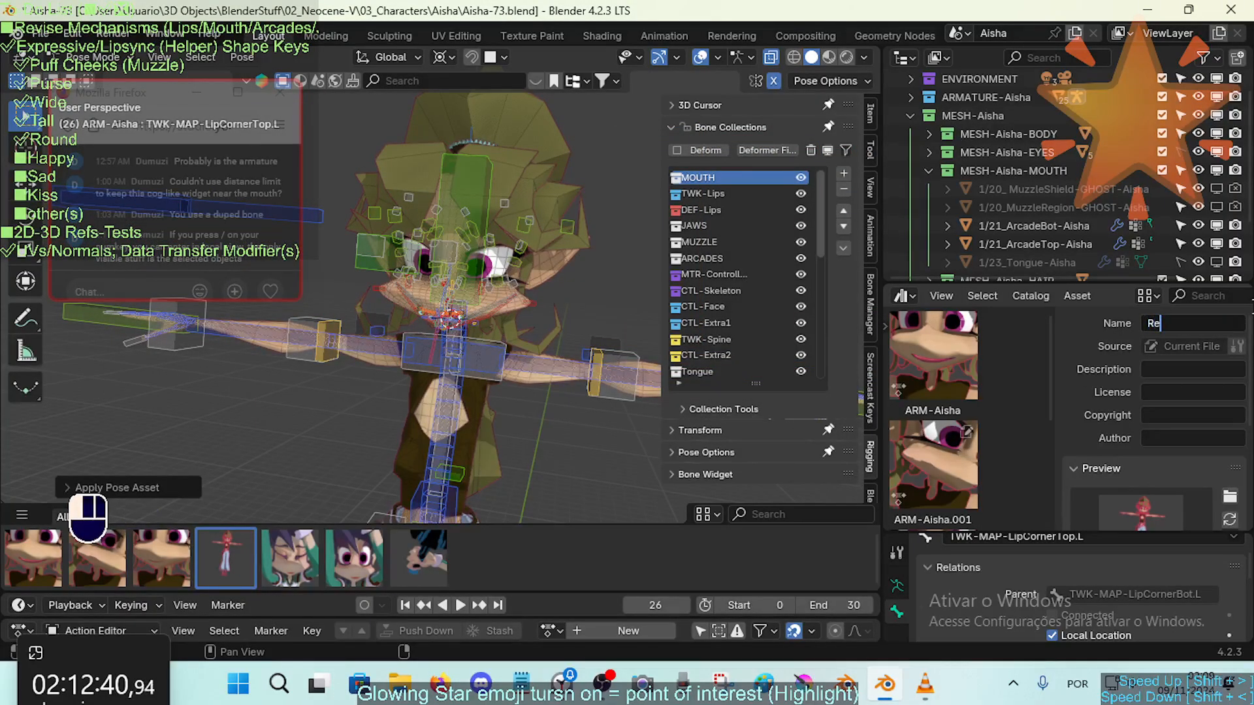
type("st Po")
key("BackSpace")
key("BackSpace")
key("BackSpace")
key("BackSpace")
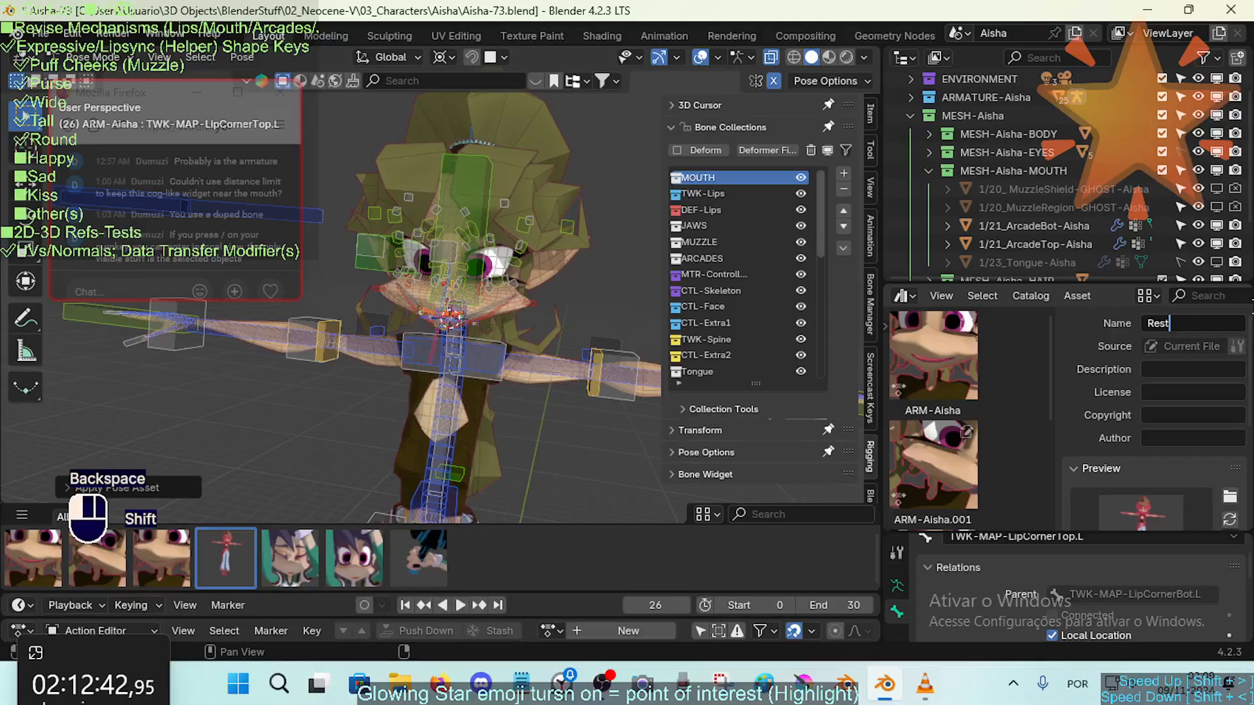
type("Pose")
key("Return")
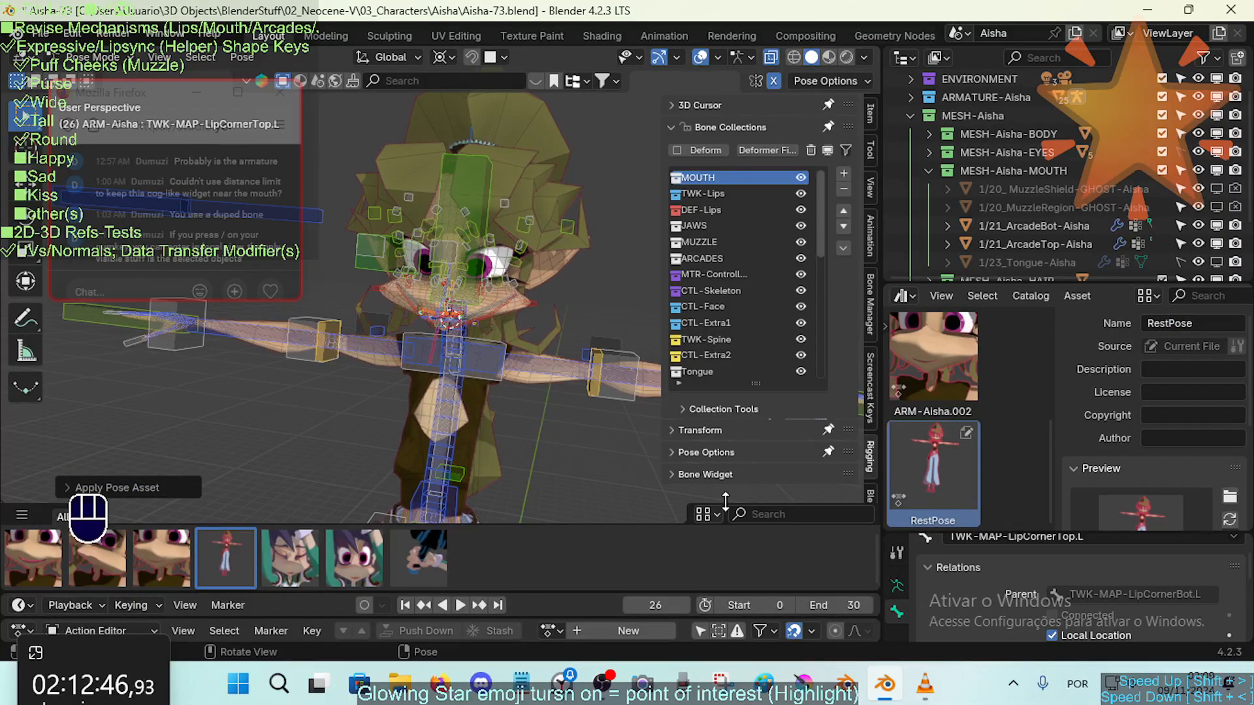
Deselect all bones and switch the armature from Pose Mode to Object Mode with the face in close view
scroll(484, 385, "up", 3)
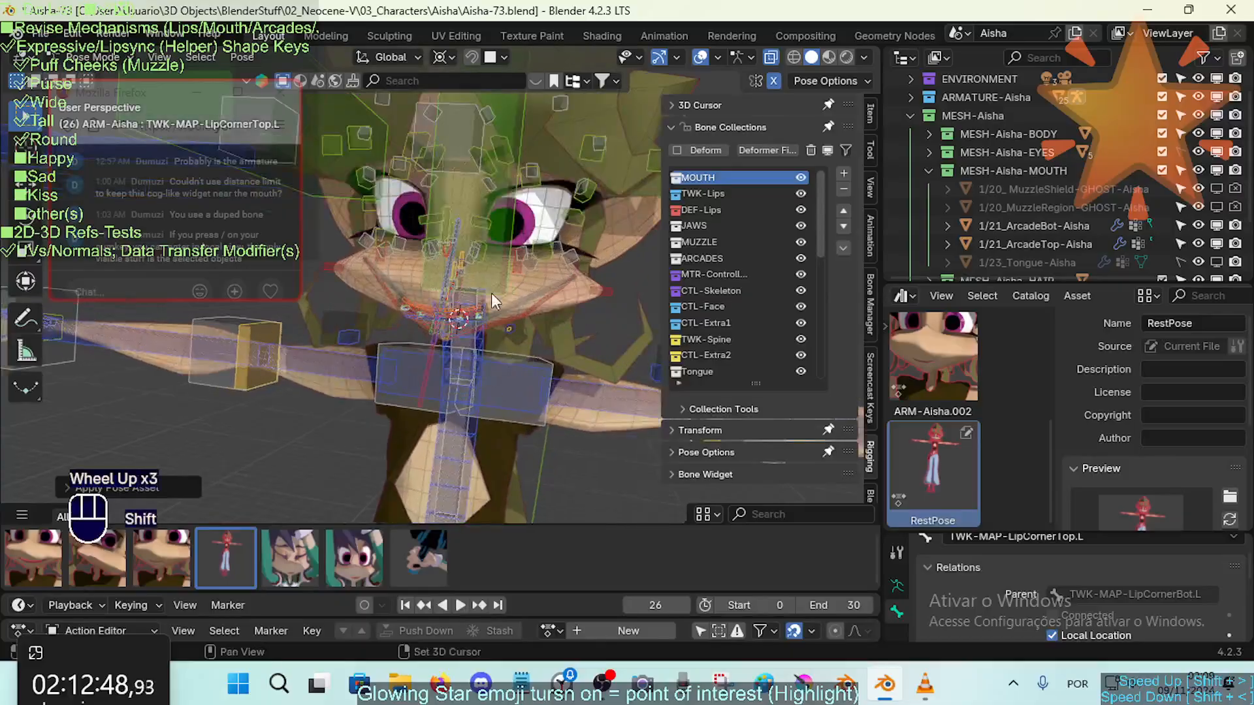
middle_click_drag(491, 292, 508, 359, "shift")
key("alt+a")
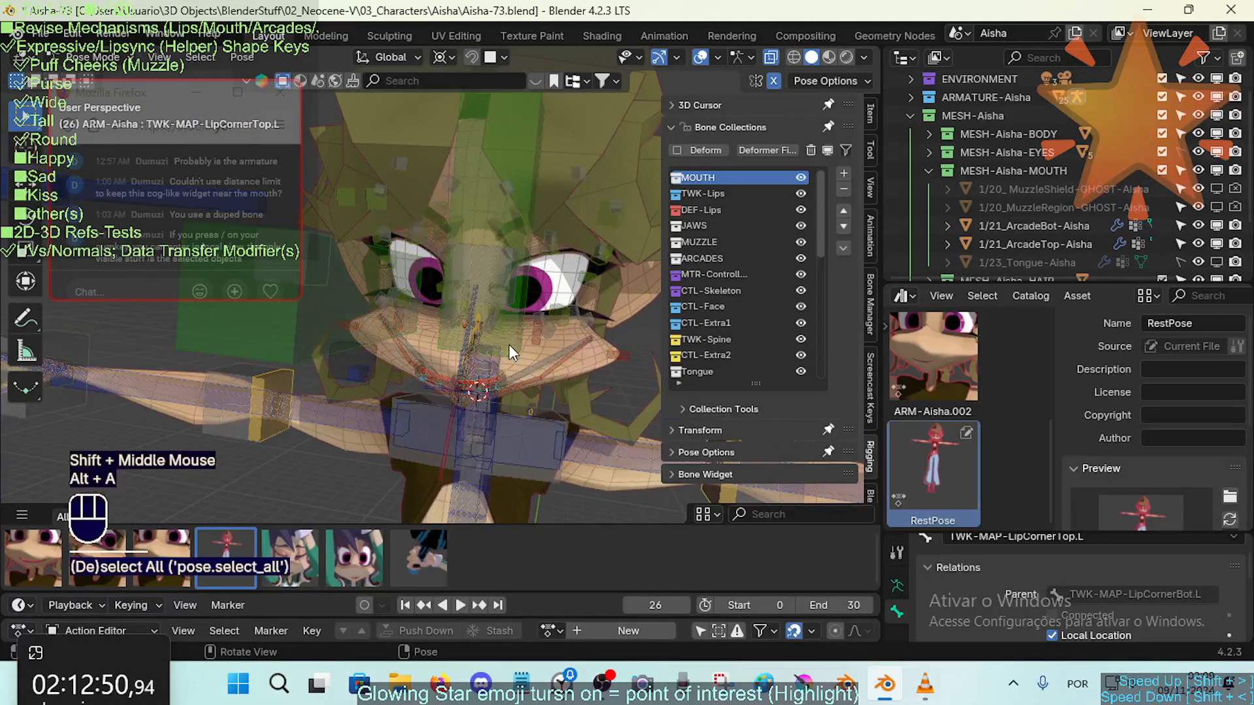
key("ctrl+Tab")
scroll(525, 389, "up", 2)
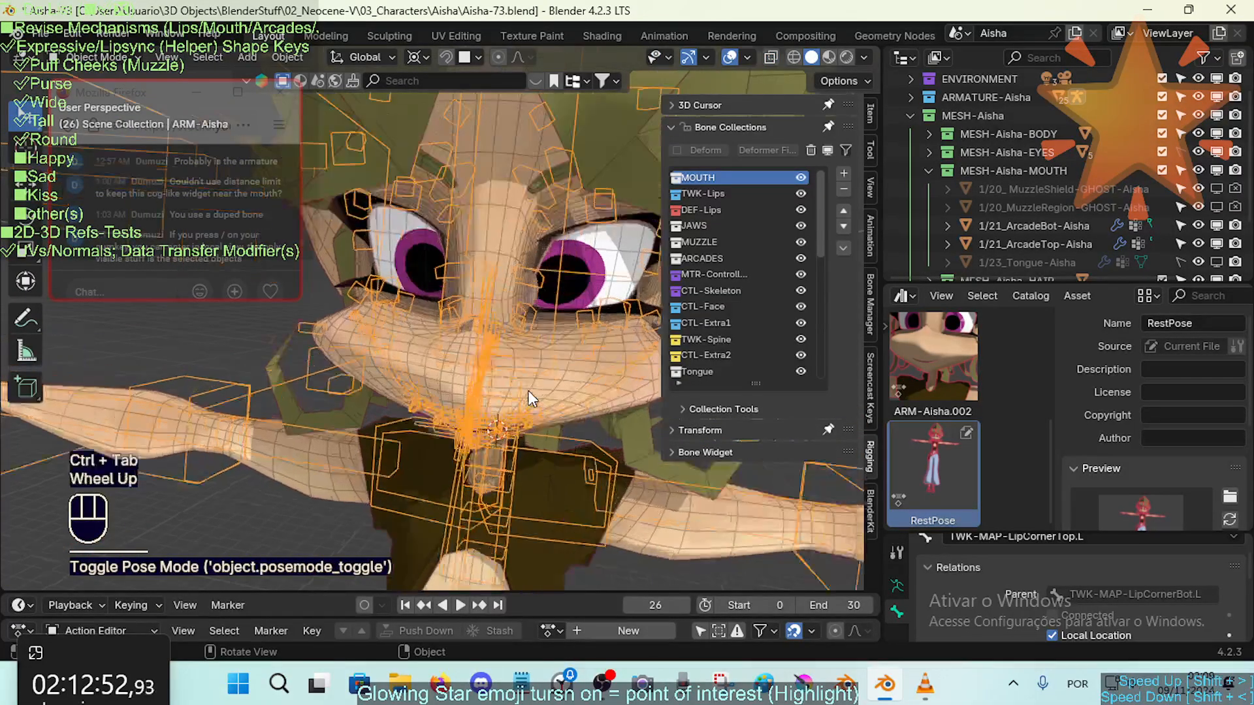
middle_click_drag(527, 390, 499, 335, "shift")
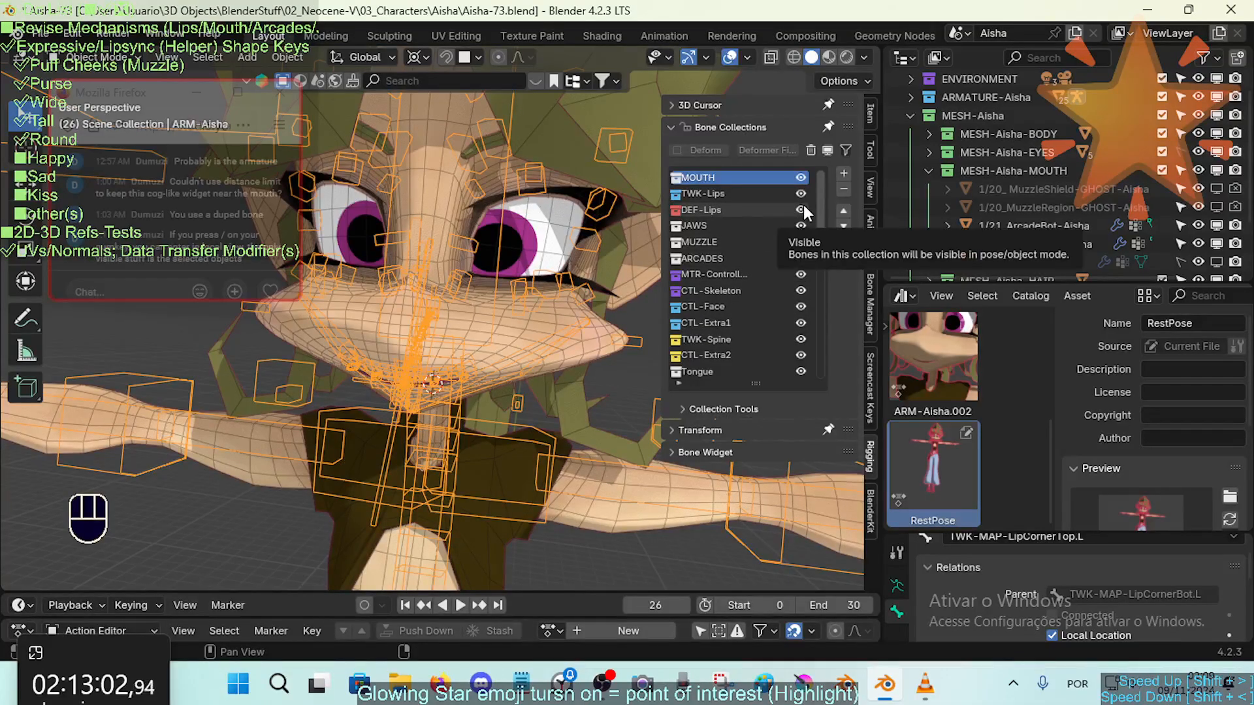
Hide the armature's bone collections from MOUTH and TWK-Lips through Tongue to expose the bare mouth mesh
left_click_drag(803, 207, 796, 370)
scroll(794, 331, "down", 6)
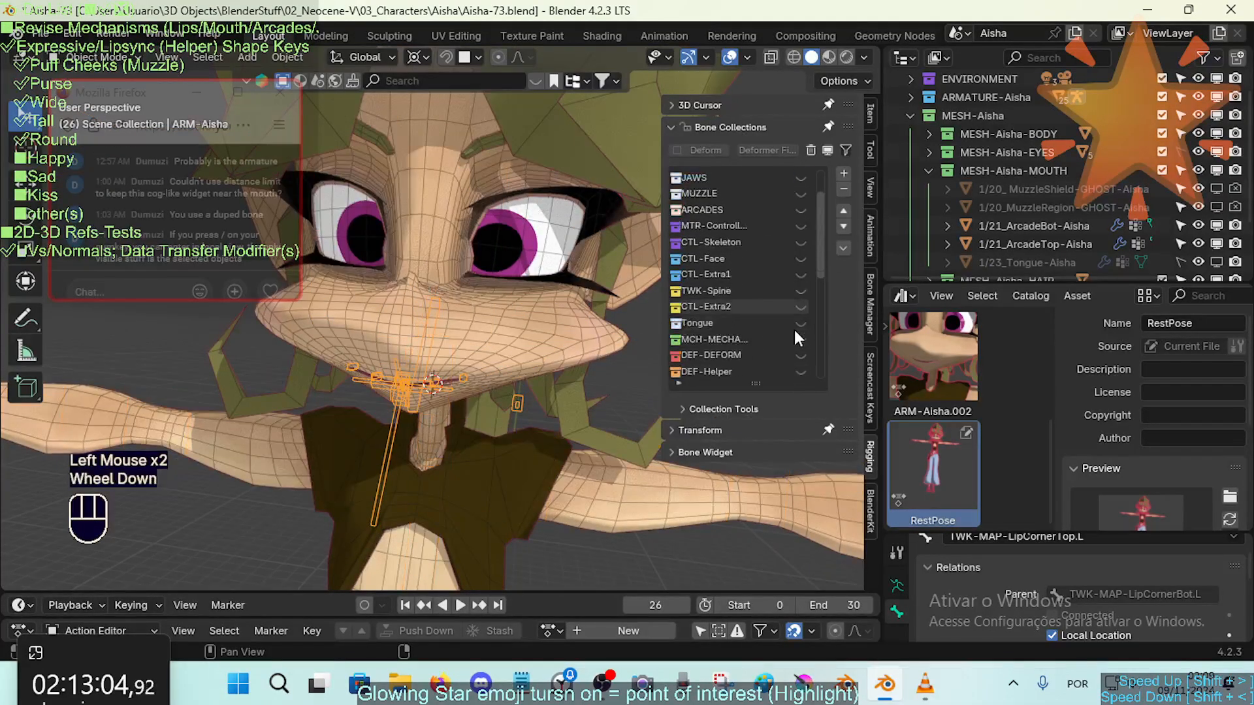
left_click_drag(819, 284, 832, 232)
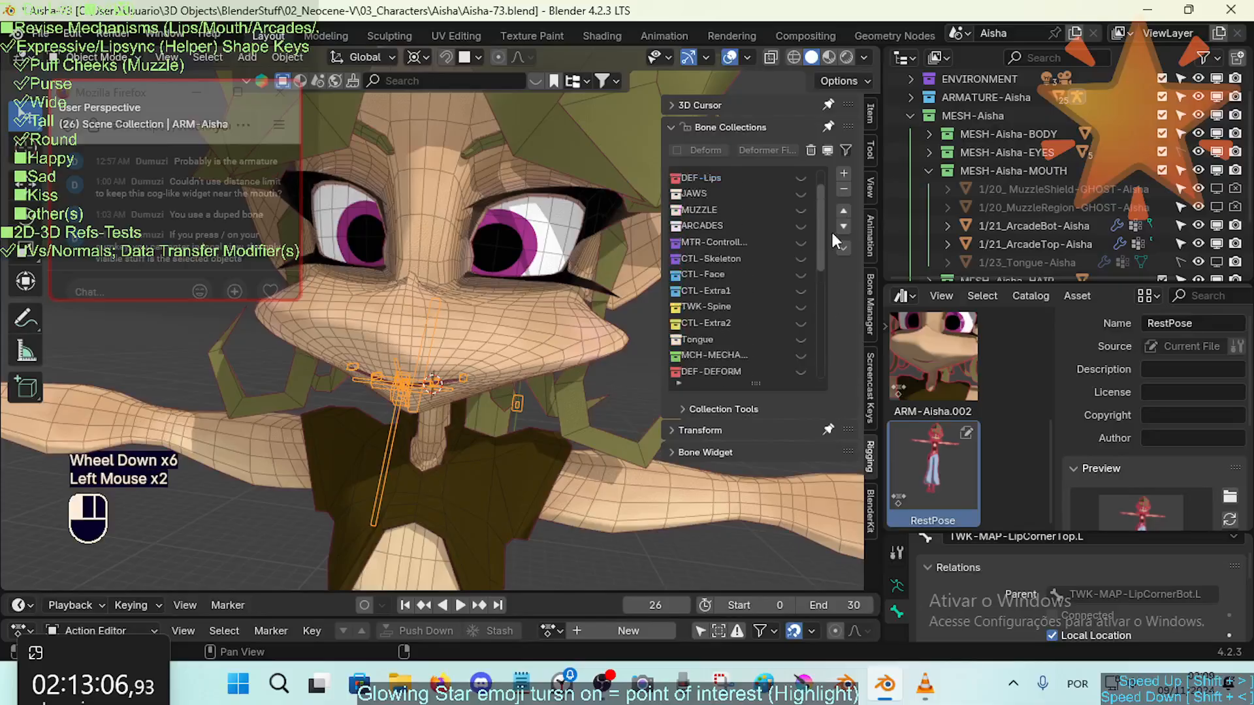
left_click(800, 176)
scroll(526, 299, "up", 3)
middle_click_drag(526, 299, 506, 323, "shift")
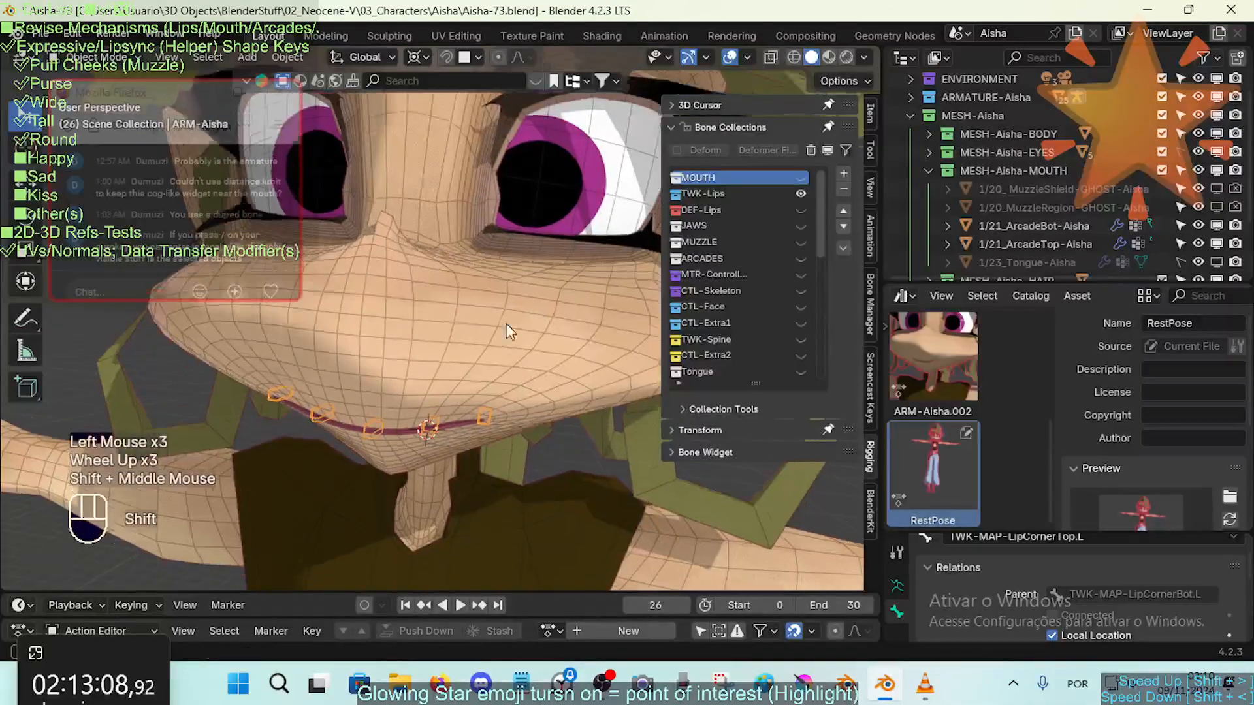
scroll(513, 323, "up", 2)
left_click(800, 194)
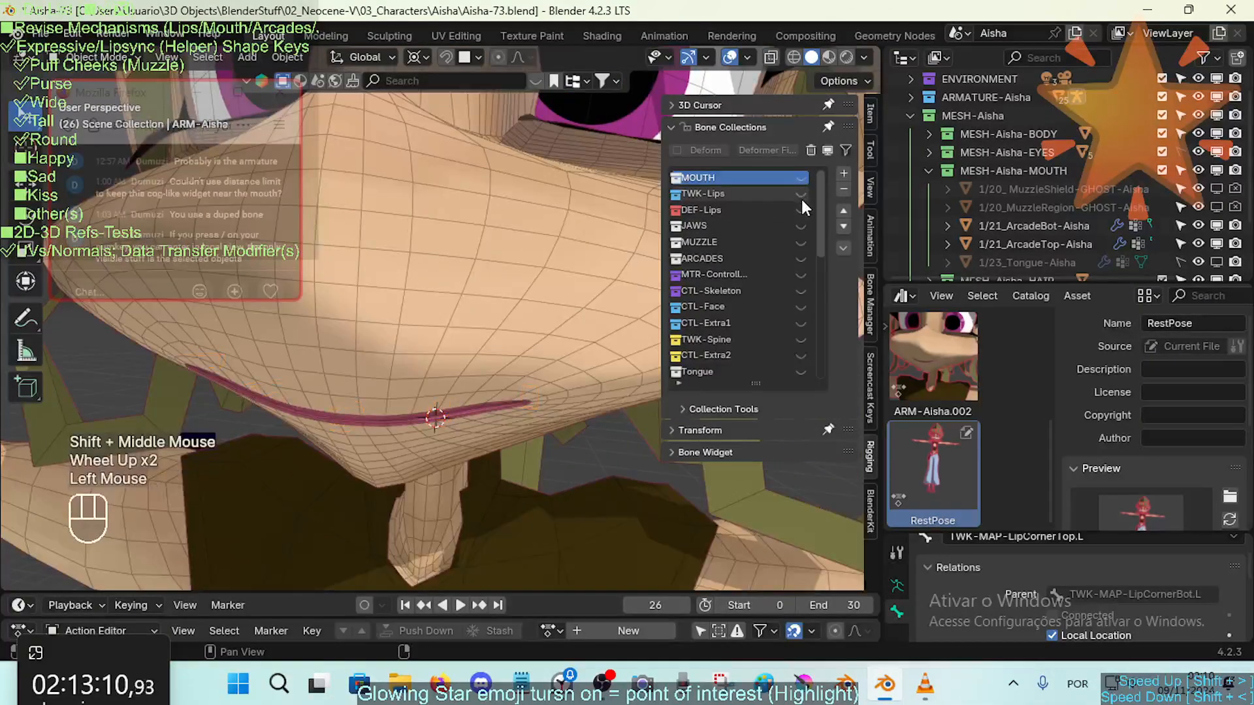
Isolate the TWK-Lips bone collection so that MOUTH and all other bone collections stay hidden
left_click(843, 248)
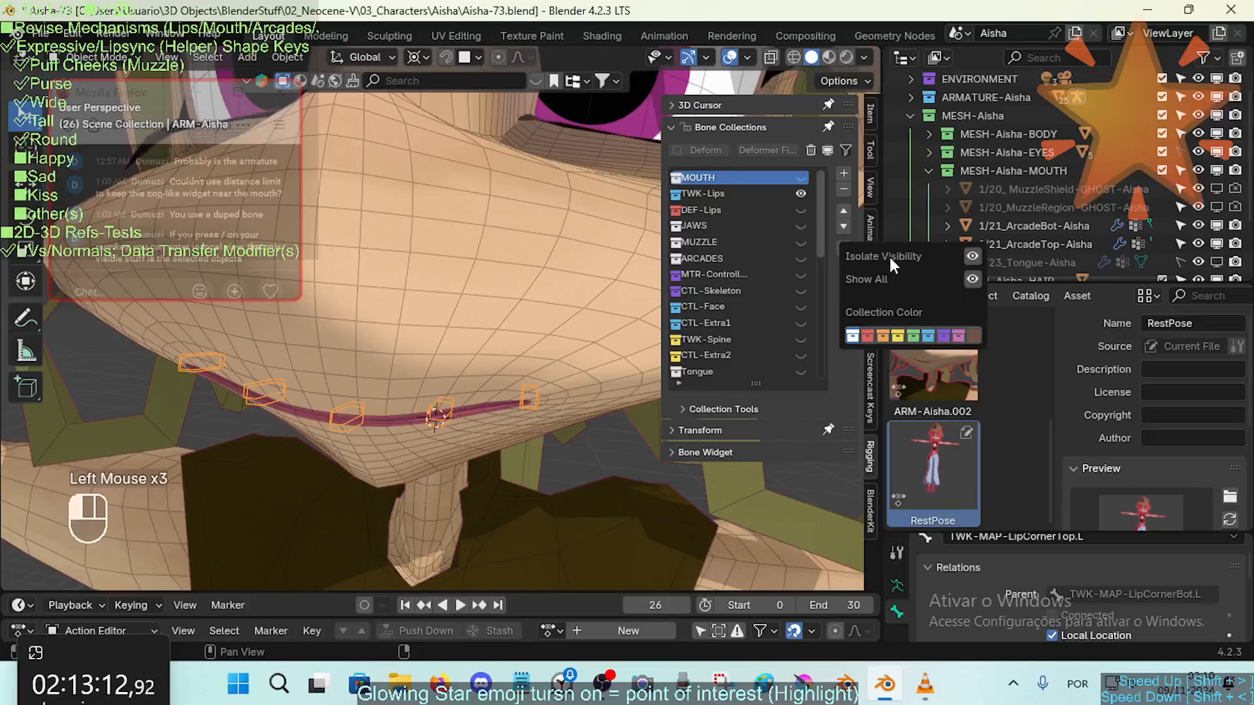
left_click(972, 256)
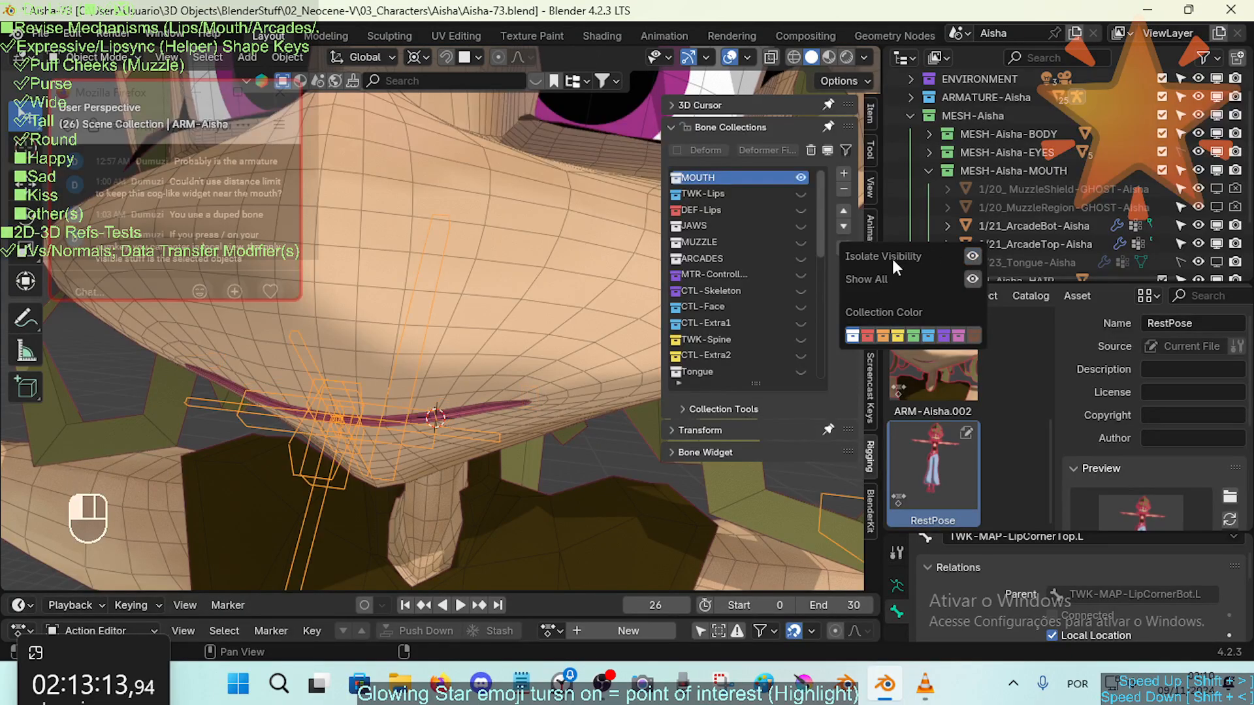
left_click(797, 193)
left_click(800, 194)
left_click(802, 176)
scroll(517, 402, "up", 1)
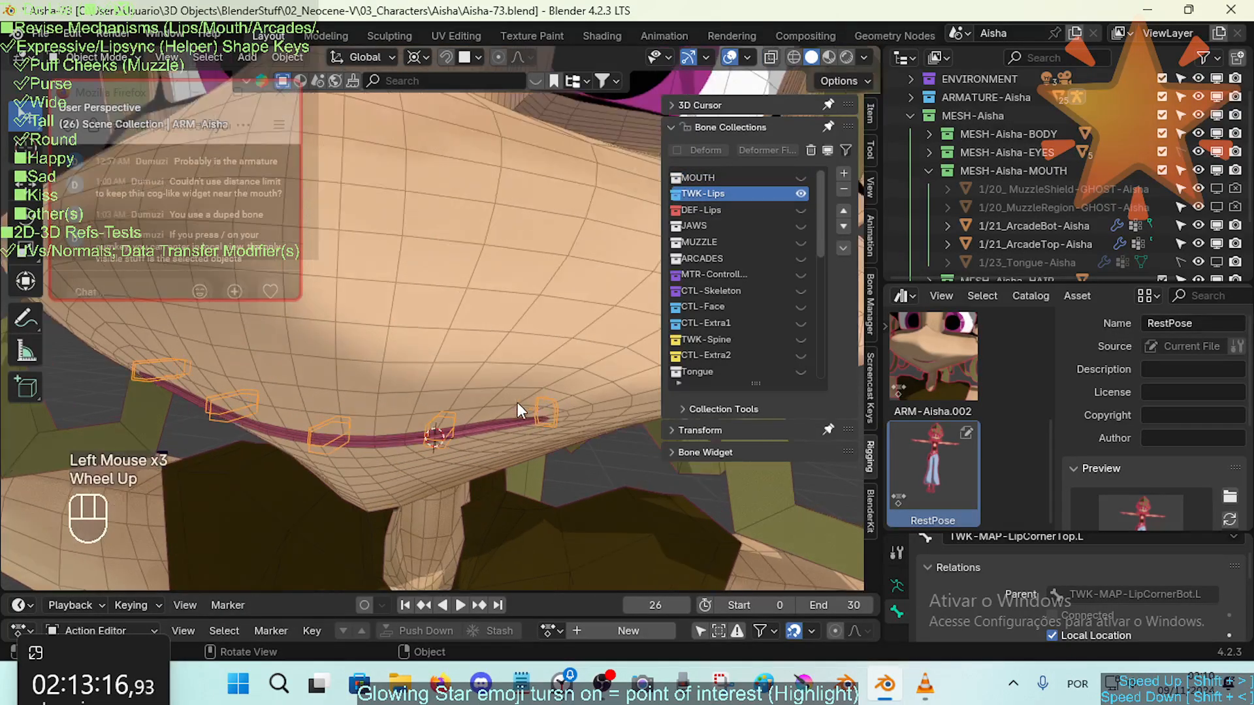
Put the ARM-Aisha armature into Pose Mode and select the upper-lip tweak bone TWK-MAP-LipTop.L
left_click(445, 418)
middle_click_drag(445, 417, 486, 393)
left_click(461, 371, "ctrl")
key("ctrl+Tab")
scroll(463, 373, "up", 2)
left_click(467, 398)
Try moving the TWK-MAP-LipTop.L bone to test whether it deforms the lip mesh, cancelling each move
key("g")
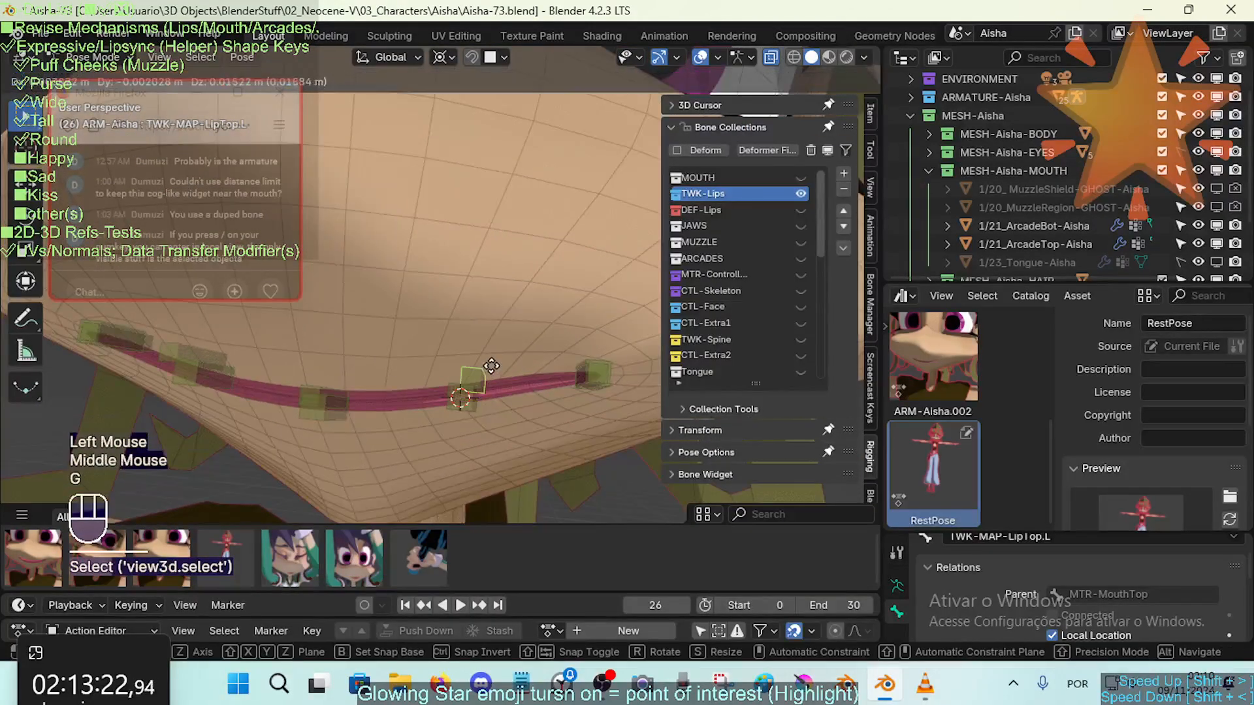
key("Escape")
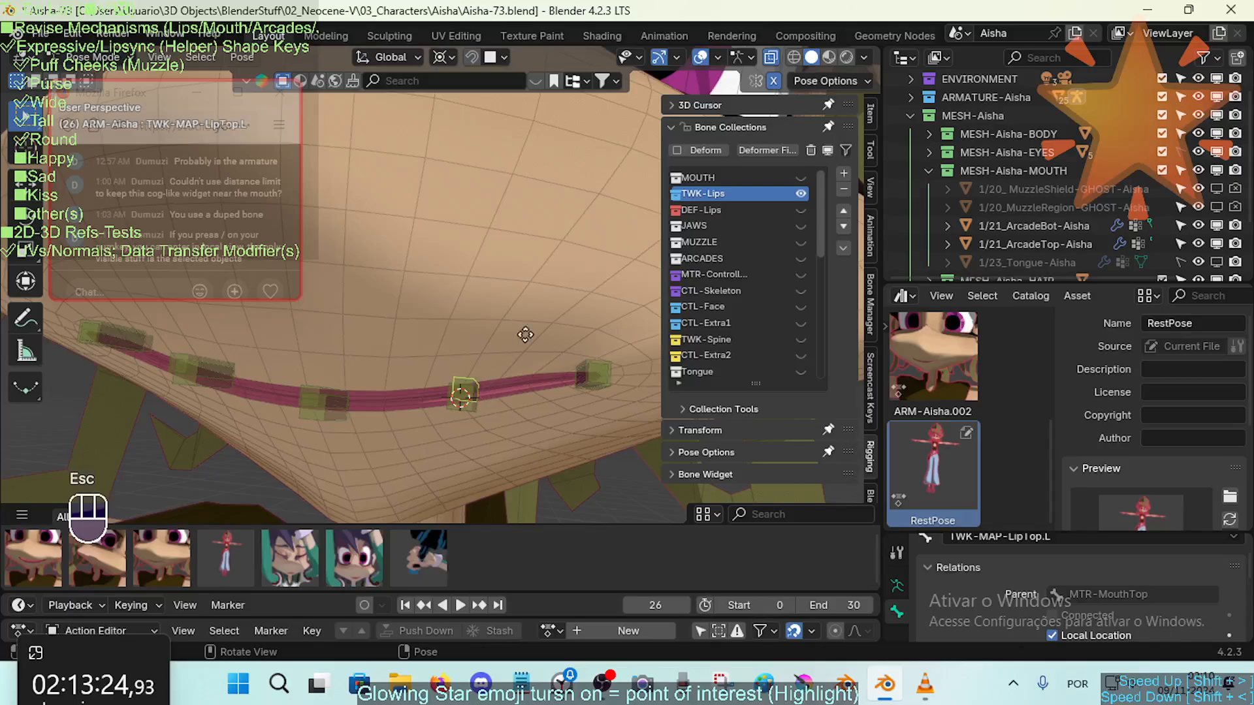
key("g")
key("Escape")
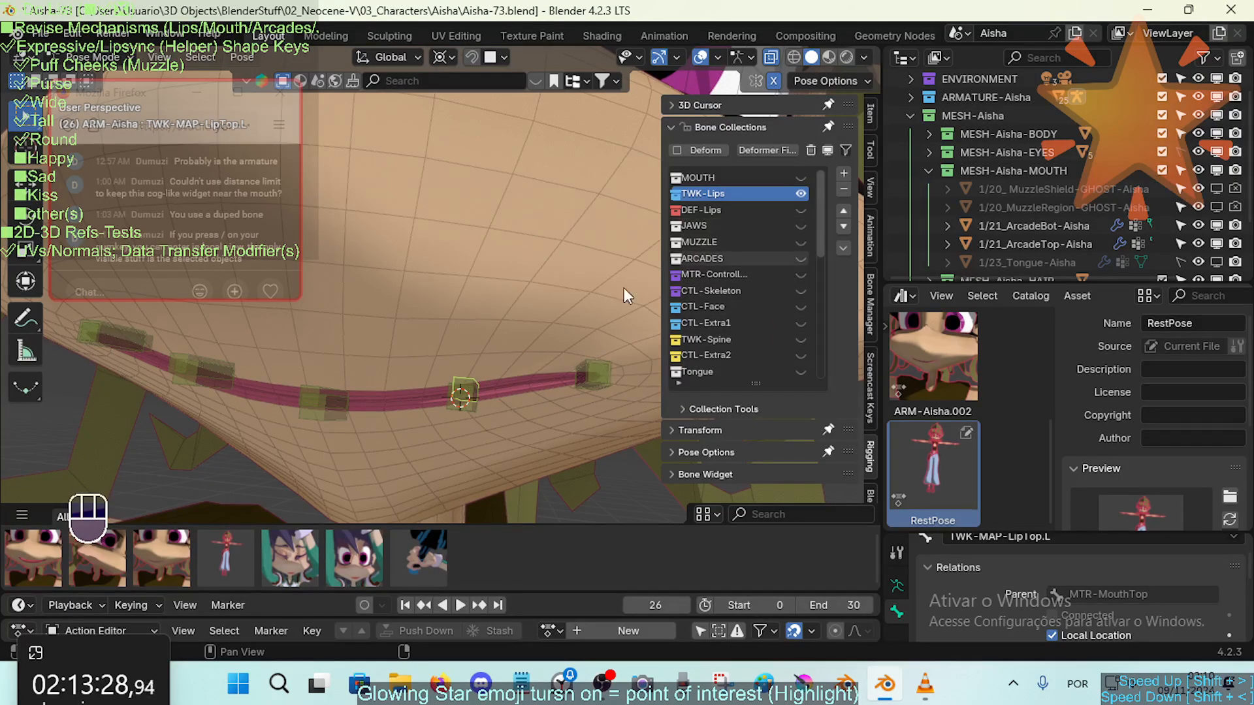
key("g")
key("Escape")
Show the DEF-Lips bone collection and test-move TWK-MAP-LipTop.L against the deform bones, cancelling each move
left_click(800, 210)
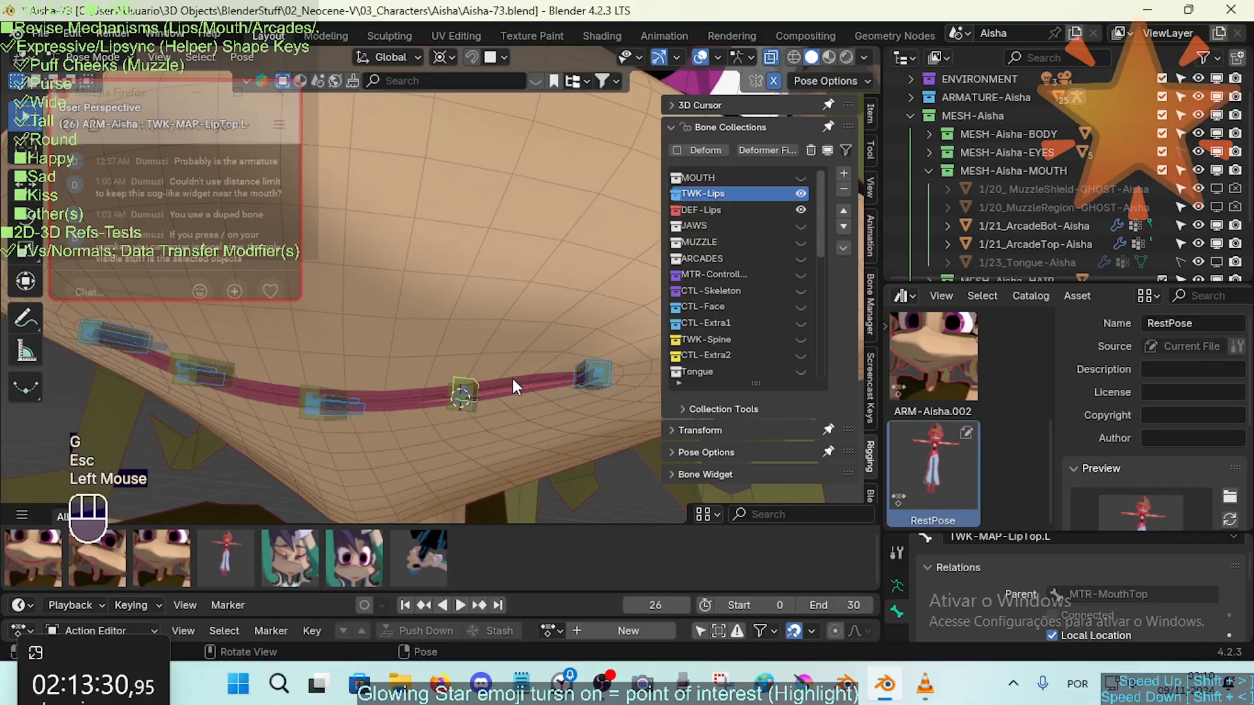
left_click(465, 382)
key("g")
key("Escape")
left_click(475, 369)
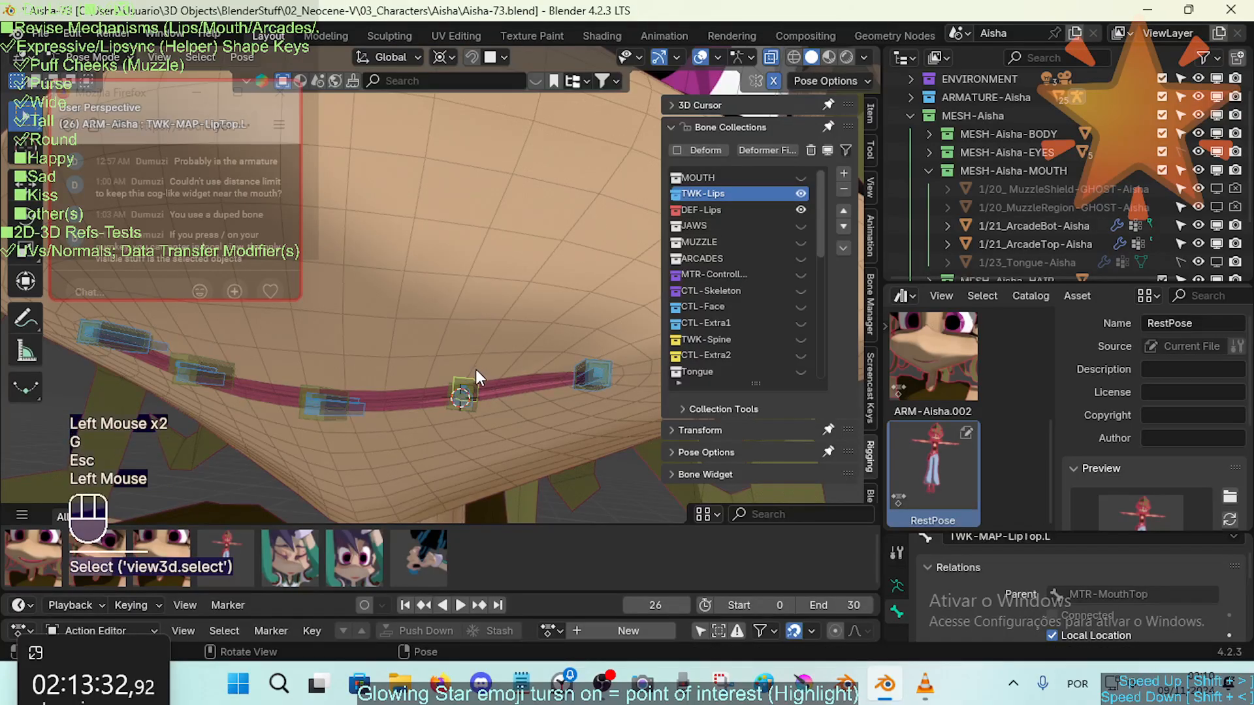
key("g")
key("Escape")
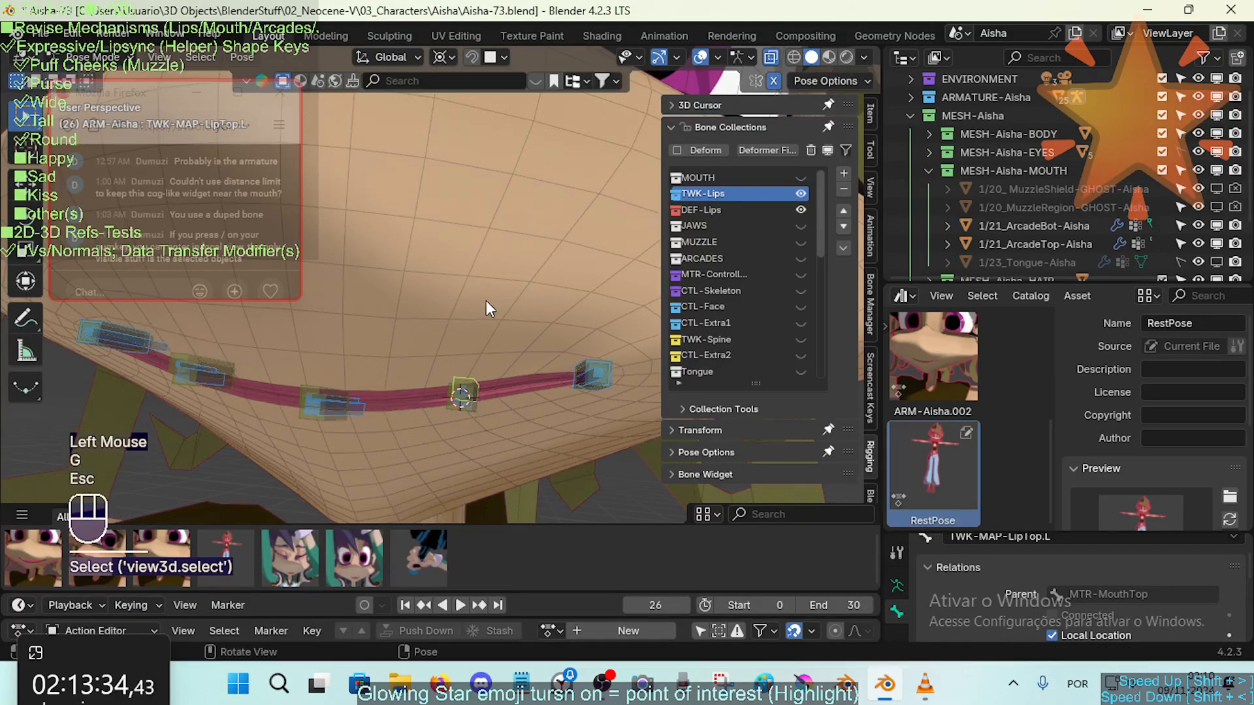
Select DEF-1/2-WARP-LipBot.L and extend the selection to all lip deform bones with Select Grouped
left_click(469, 399)
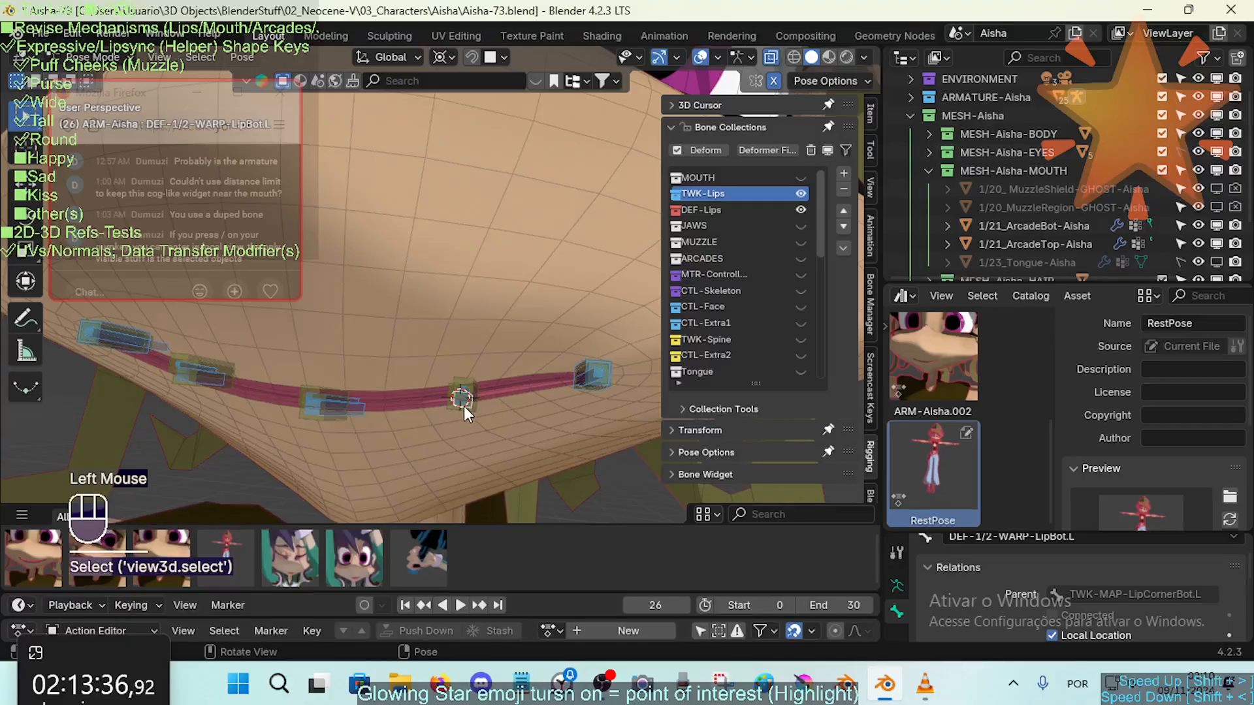
key("shift+g")
left_click(461, 401)
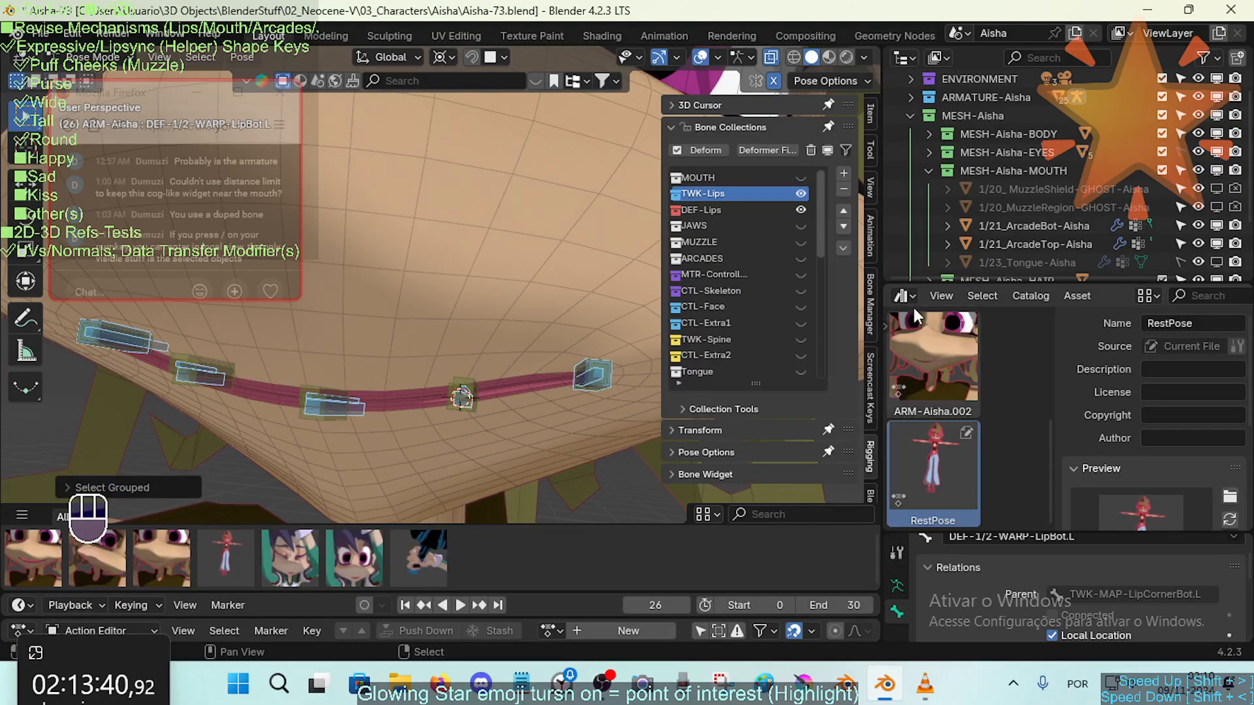
Switch the asset browser area to the bone constraint properties and enable Copy Transforms WARP on all selected lip deform bones
scroll(901, 591, "down", 2)
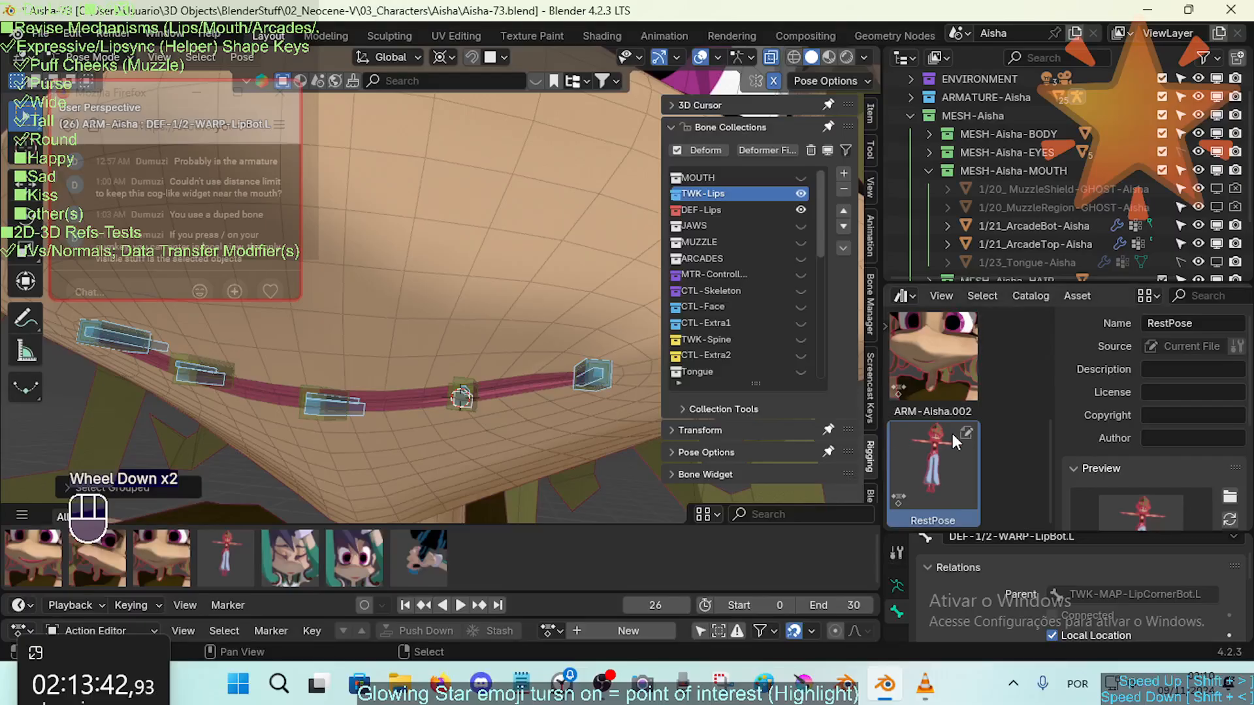
scroll(985, 362, "up", 2)
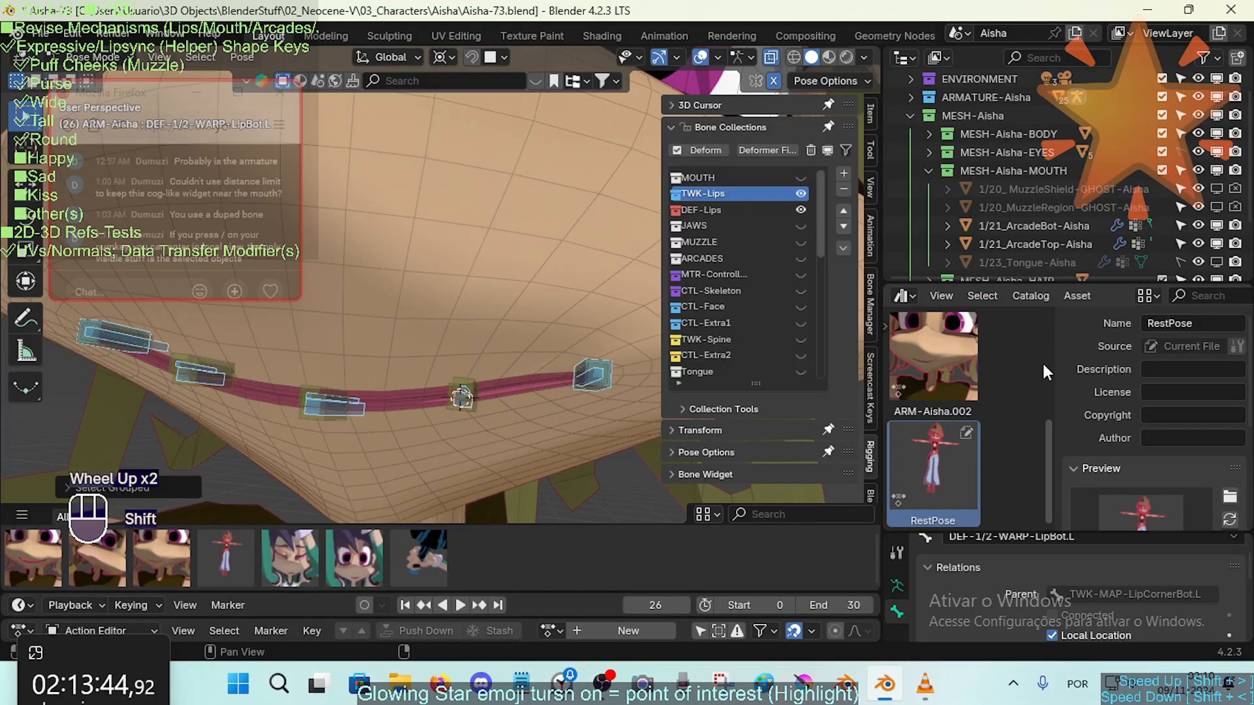
key("shift+F8")
key("shift+F9")
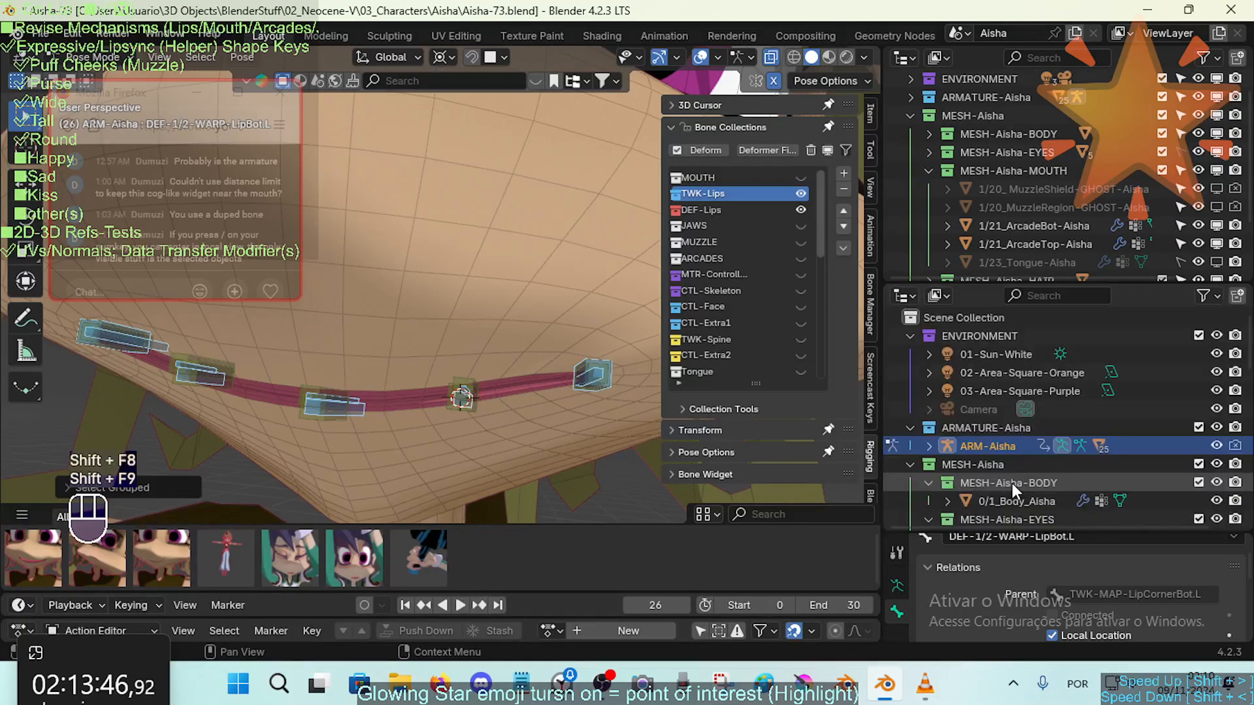
key("shift+F7")
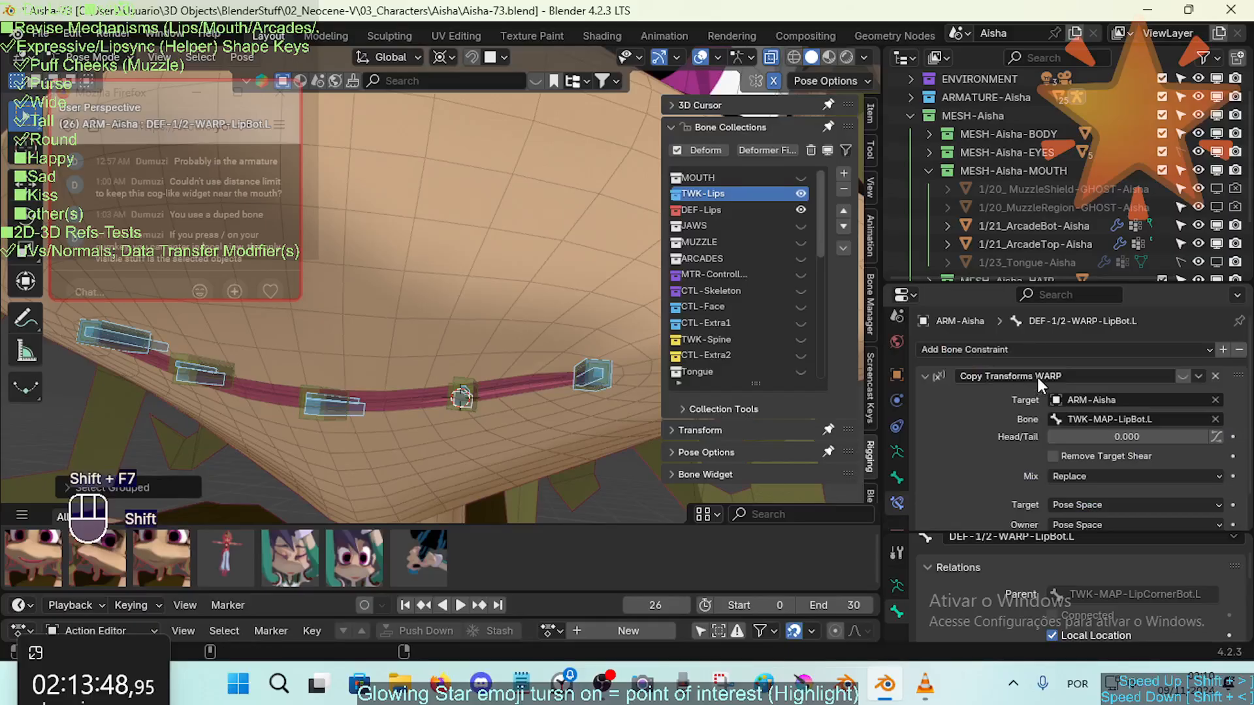
scroll(1029, 391, "down", 1)
scroll(1142, 391, "up", 1)
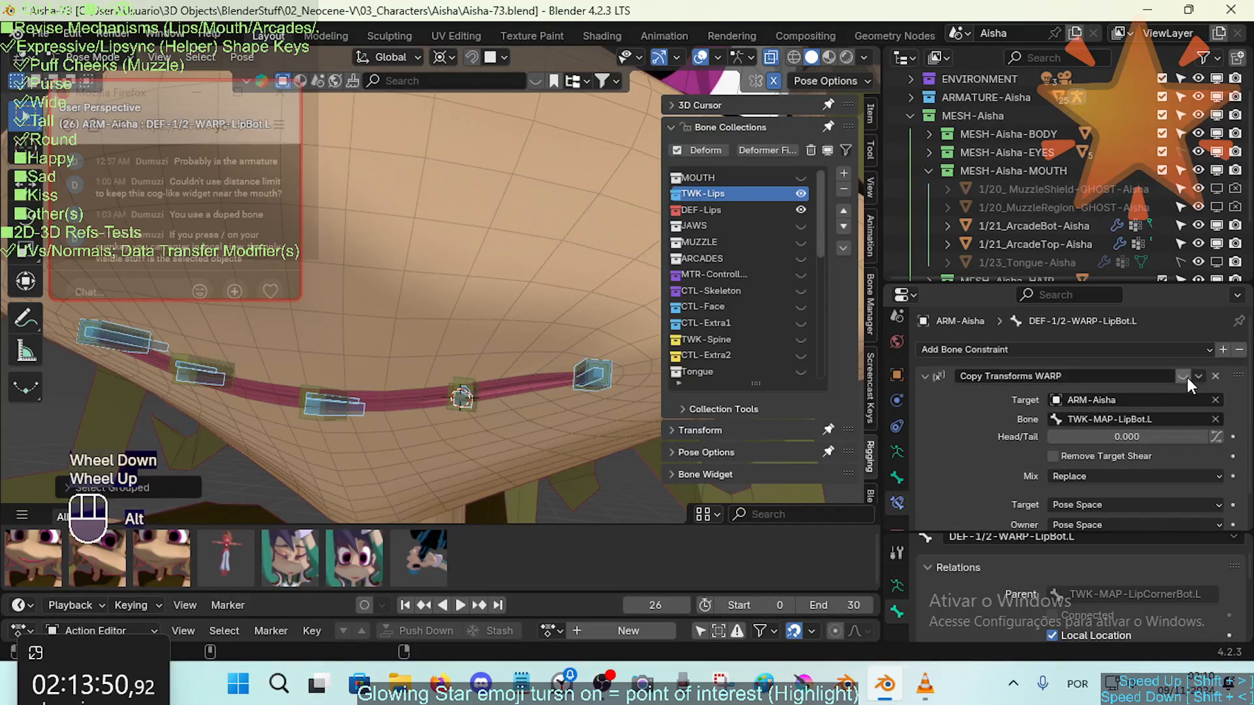
key("alt+a")
Test-move TWK-MAP-LipTop.L to check the lip deformation, cancel the move and hide the DEF-Lips collection
left_click(487, 380)
key("g")
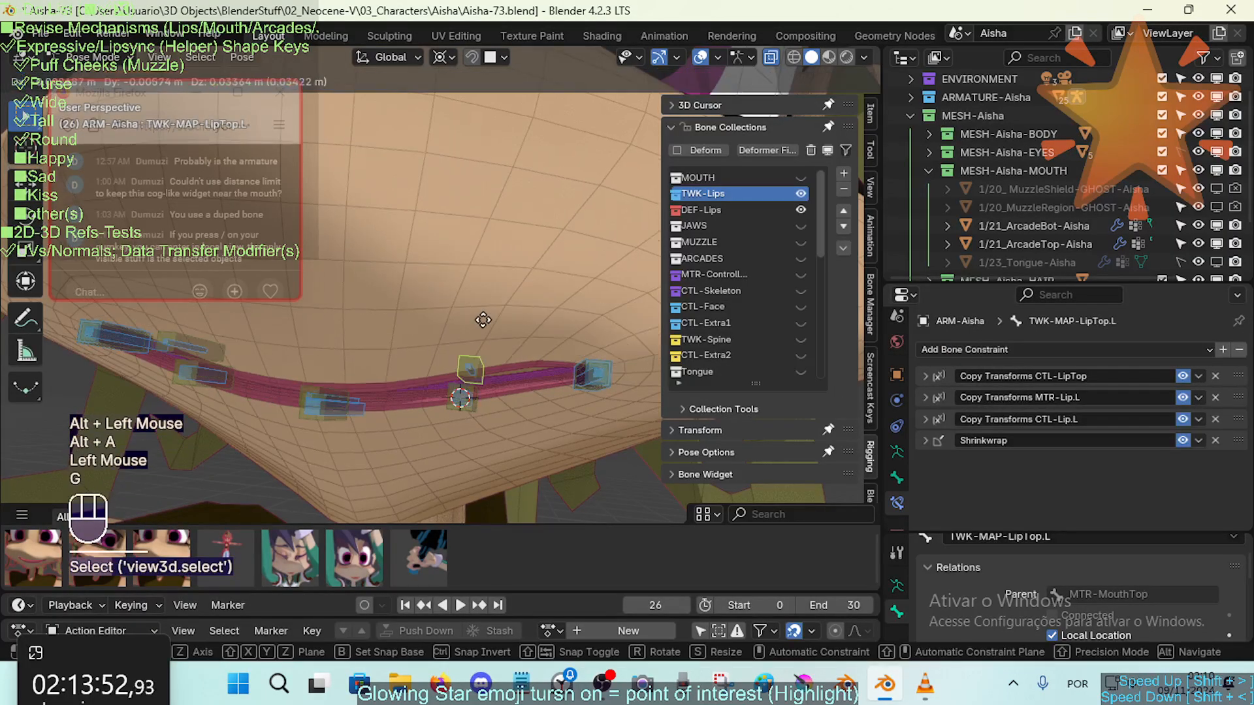
key("Escape")
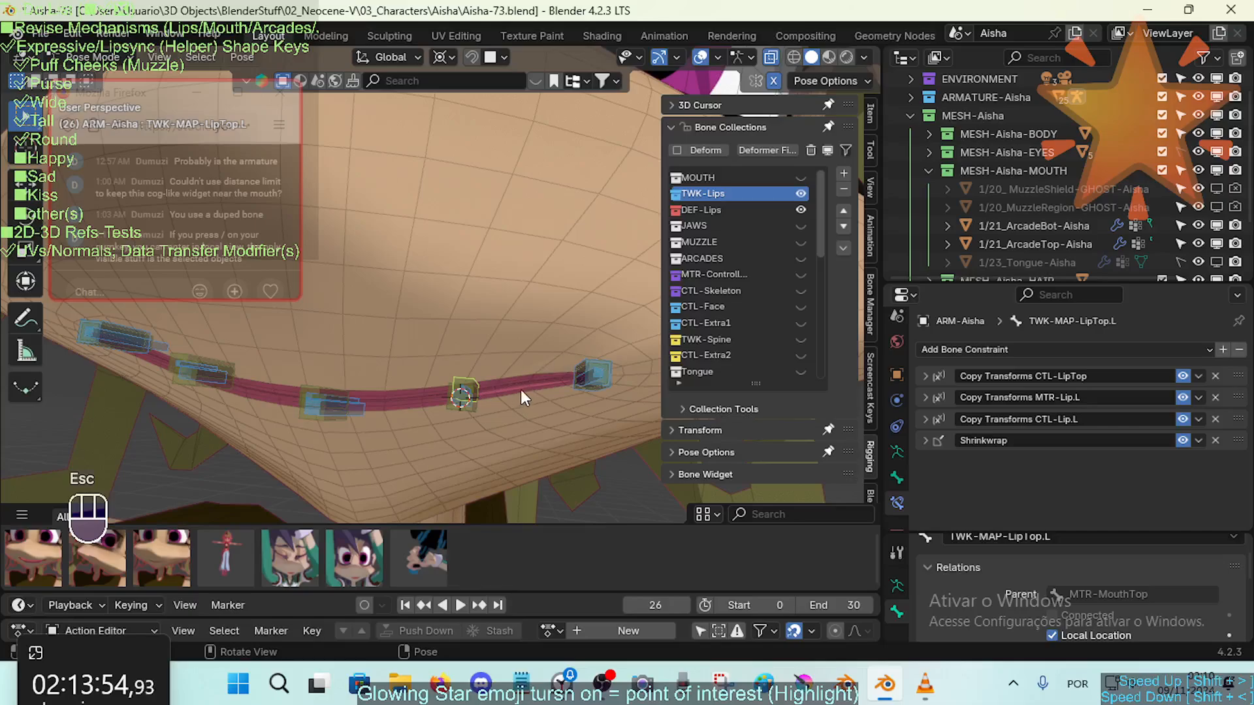
left_click(801, 210)
Move TWK-MAP-LipBot.L and TWK-MAP-LipTop.L inward along the lip line toward the mouth centre
middle_click_drag(385, 392, 460, 413)
left_click(461, 410)
key("g")
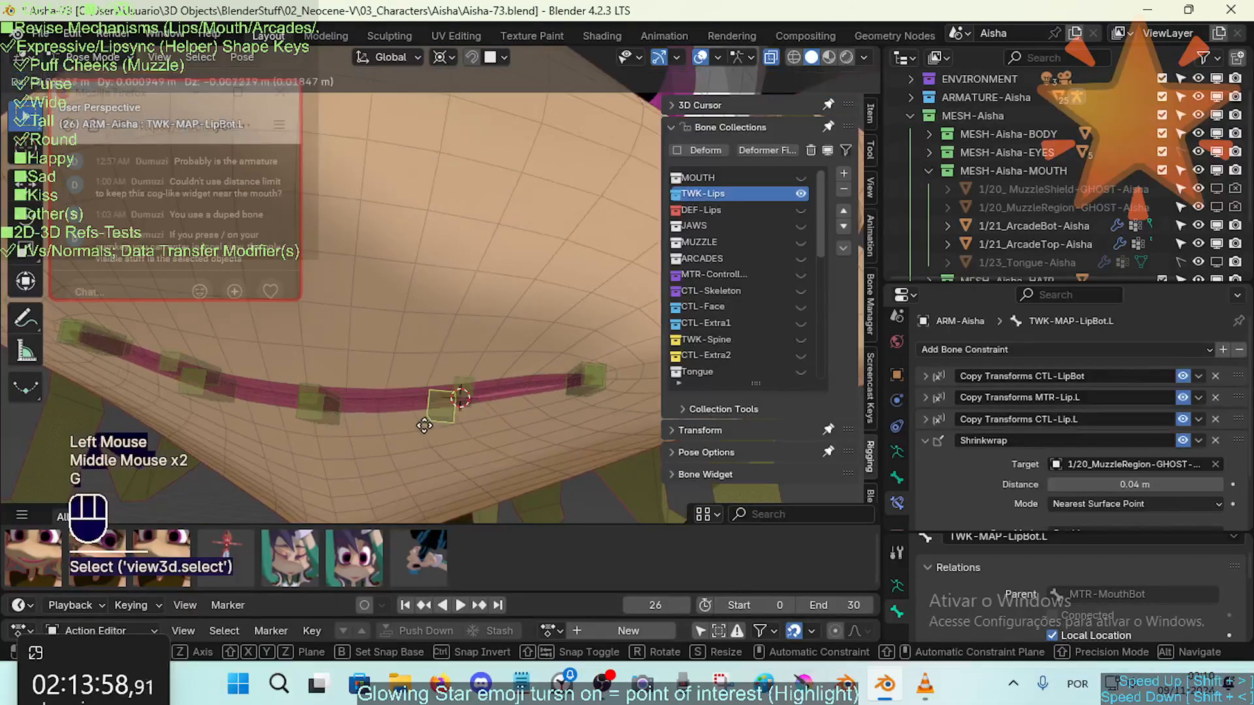
left_click(395, 421)
left_click(392, 402)
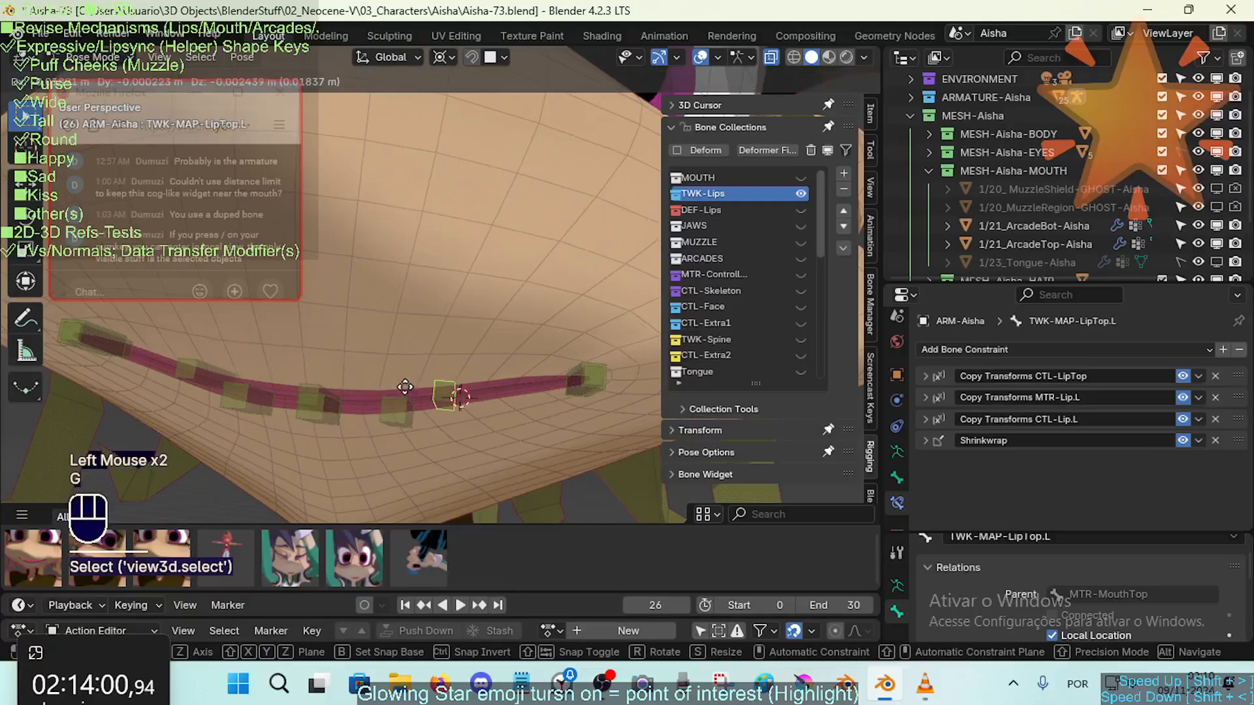
key("g")
left_click(372, 388)
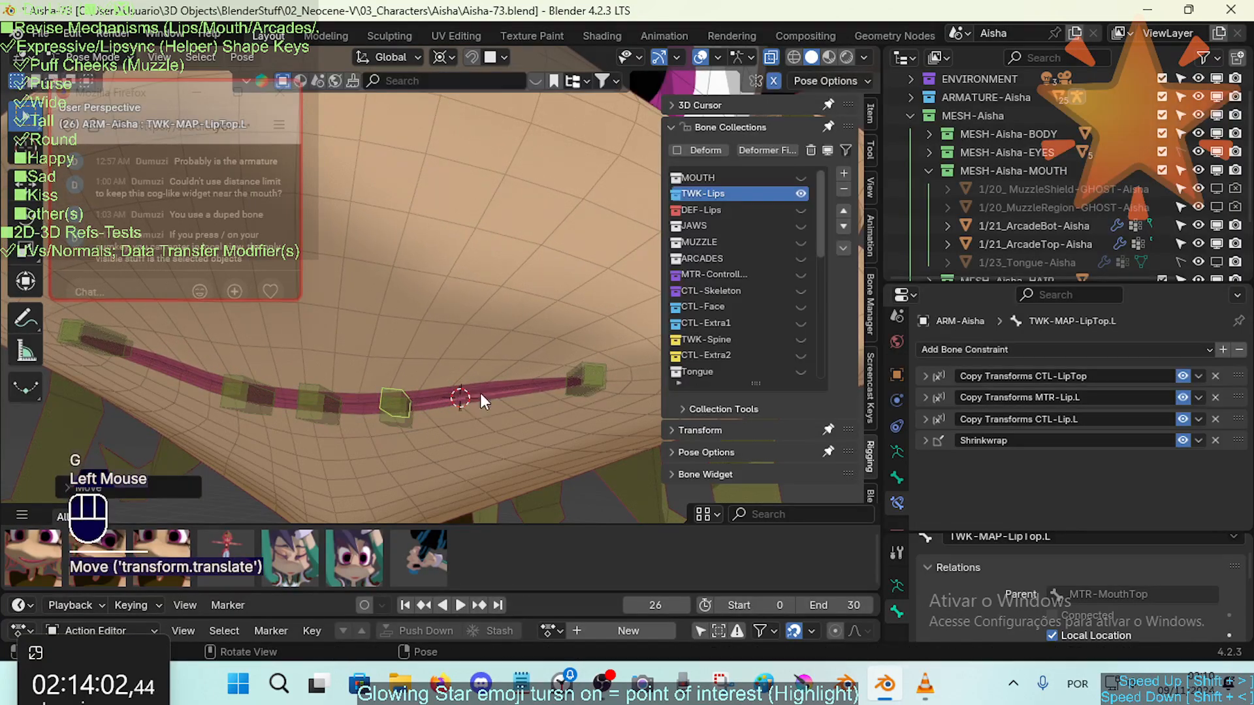
Move the mouth corner inward with TWK-MAP-LipCornerBot.L, after cancelling a trial move of TWK-MAP-LipCornerTop.L
left_click(588, 378)
key("g")
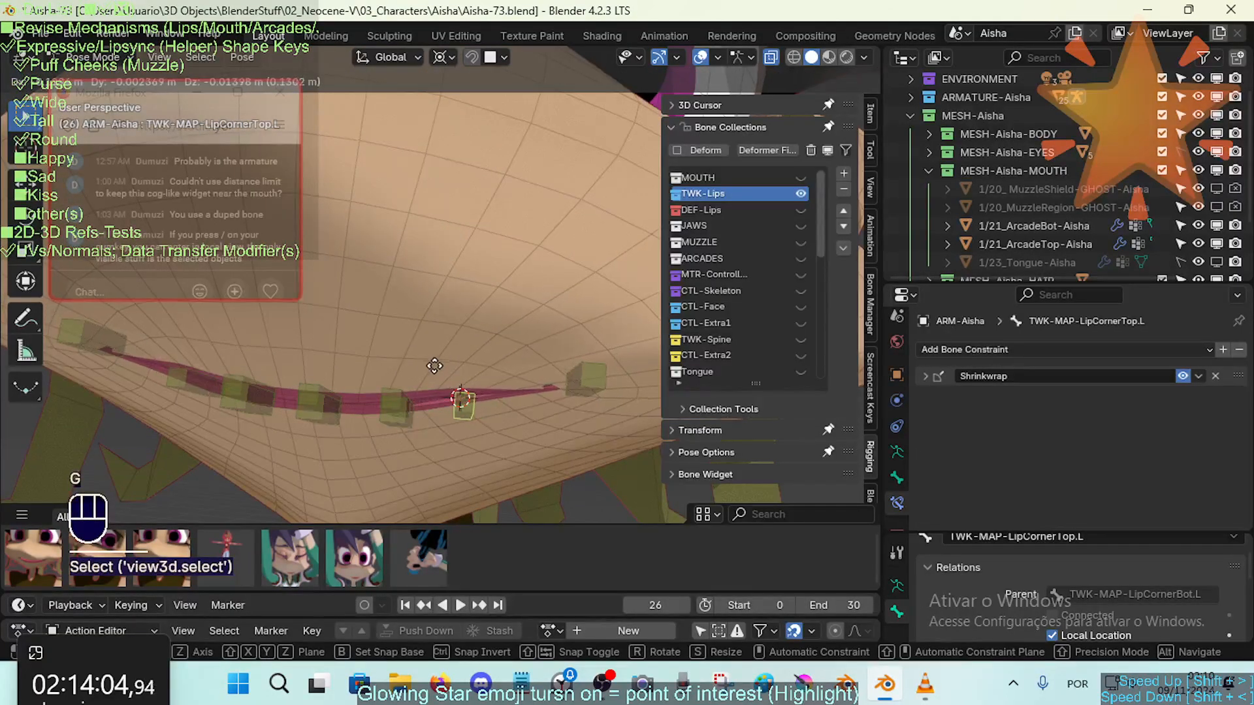
key("Escape")
left_click(597, 401)
key("g")
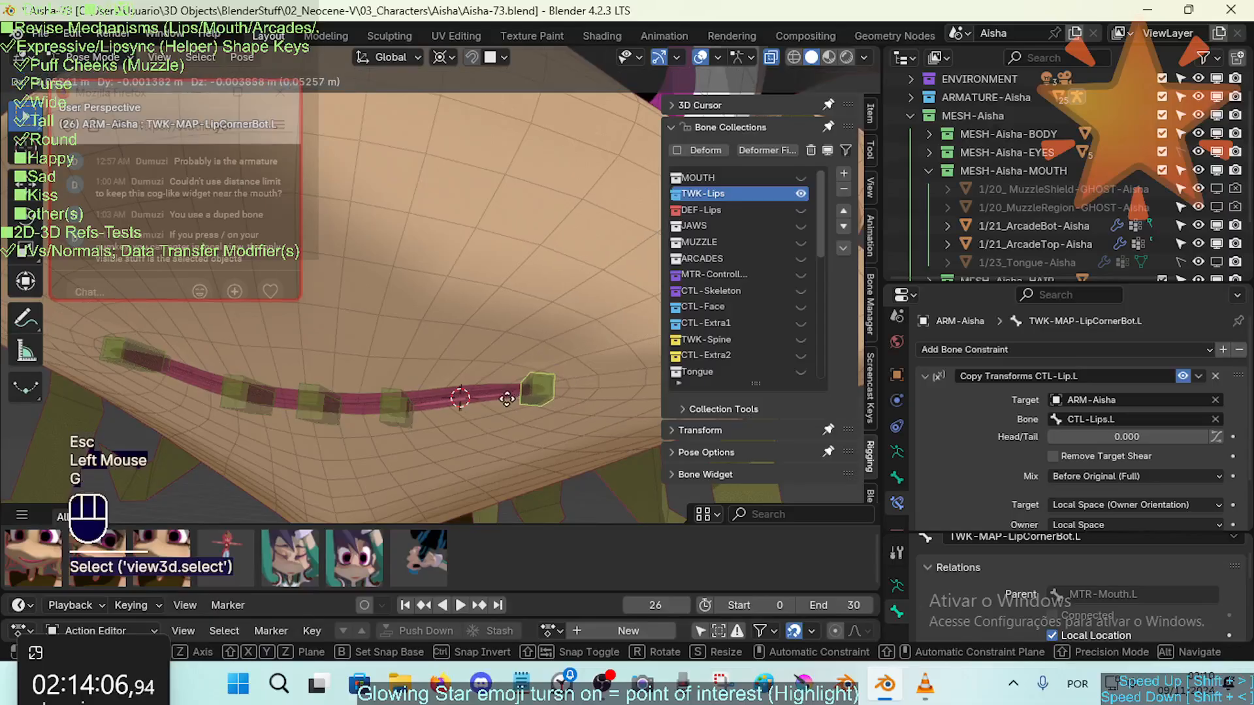
left_click(444, 401)
Undo the trial move of TWK-MAP-LipBot.L alone, add TWK-MAP-LipTop.L and move the pair slightly inward together
mouse_move(444, 400)
middle_mouse_down()
mouse_move(428, 399)
mouse_move(491, 393)
mouse_move(454, 399)
middle_mouse_up()
left_click(441, 404)
key("g")
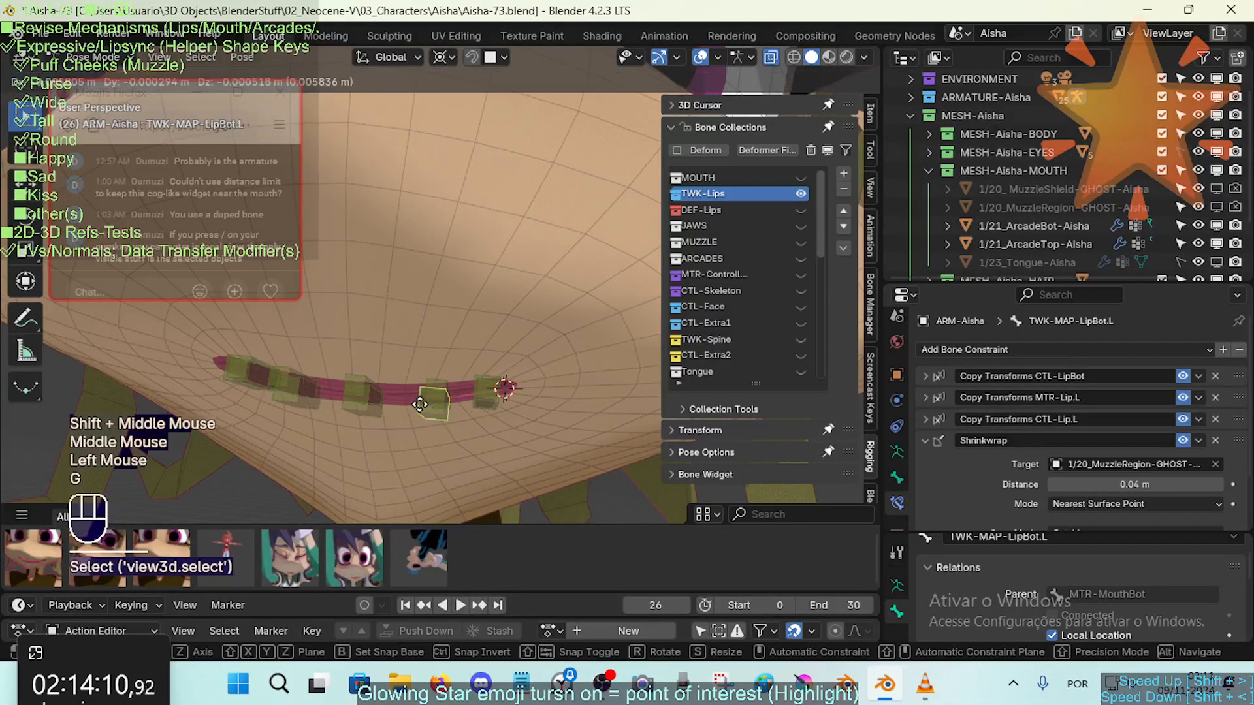
left_click(439, 387)
key("ctrl+z")
left_click(441, 385, "shift")
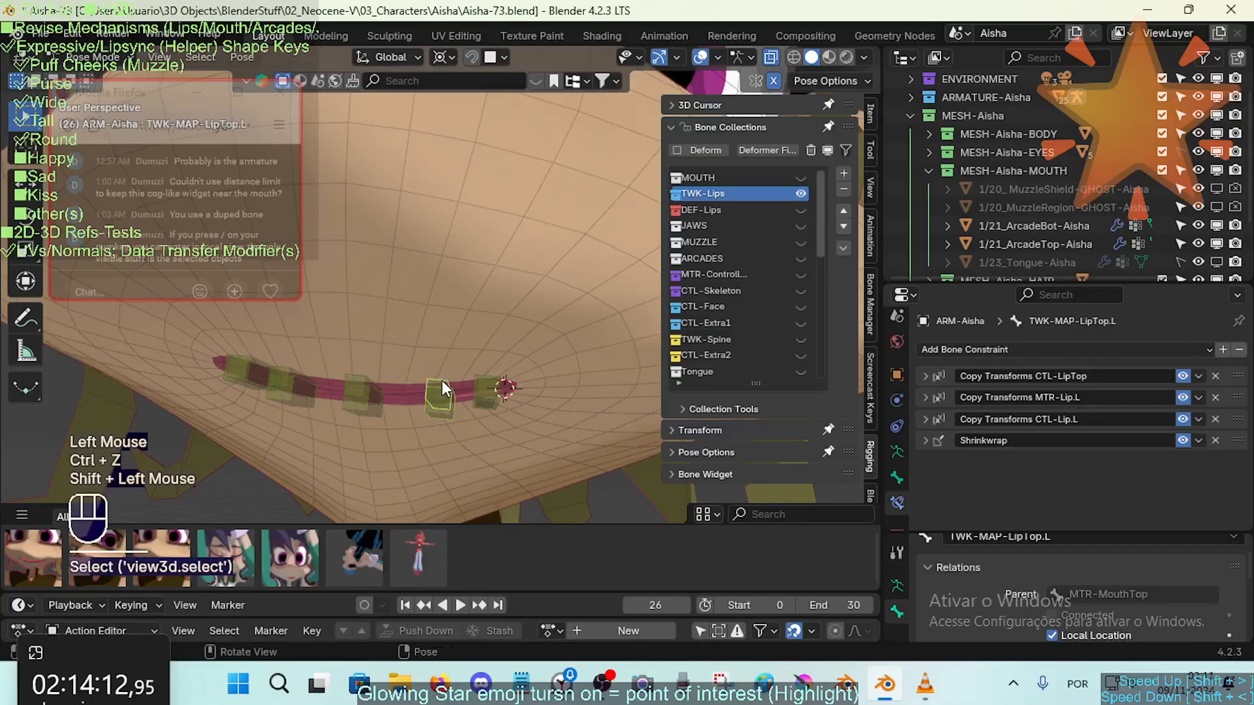
key("g")
left_click(444, 377)
key("g")
left_click(423, 373)
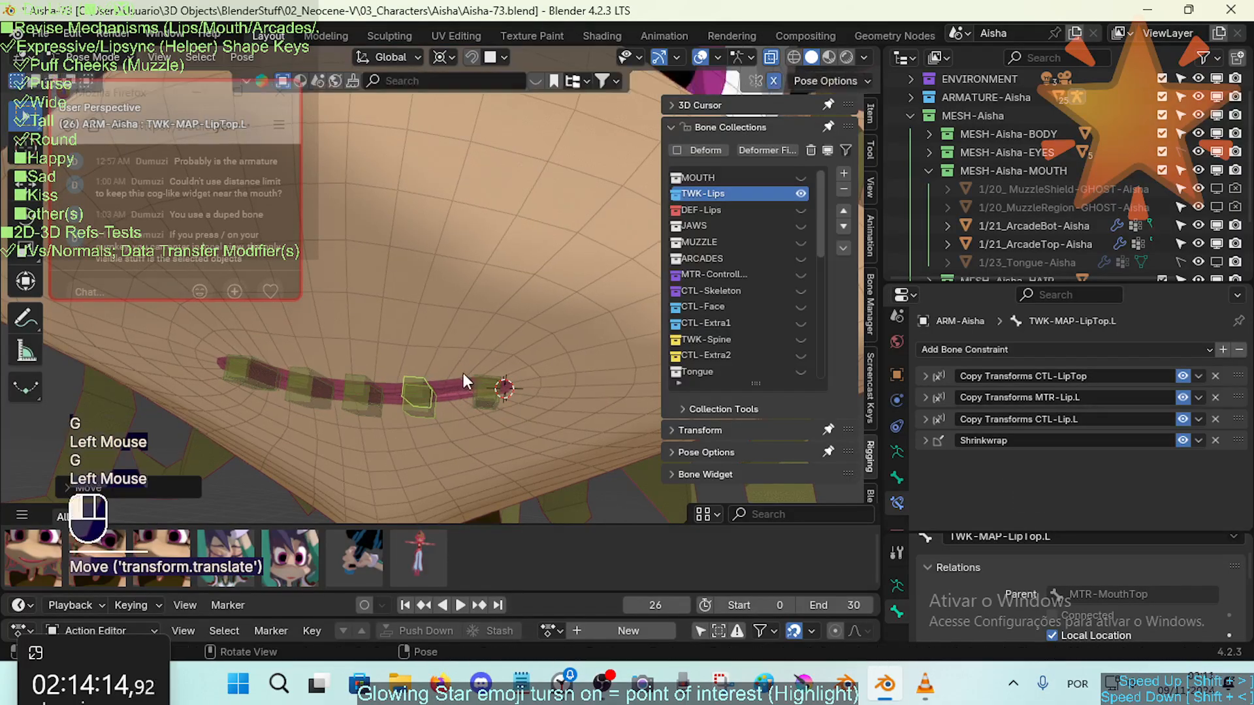
Move TWK-MAP-LipCornerBot.L further inward, close to the neighbouring lip bone pair
left_click(491, 390)
left_click(500, 387, "shift")
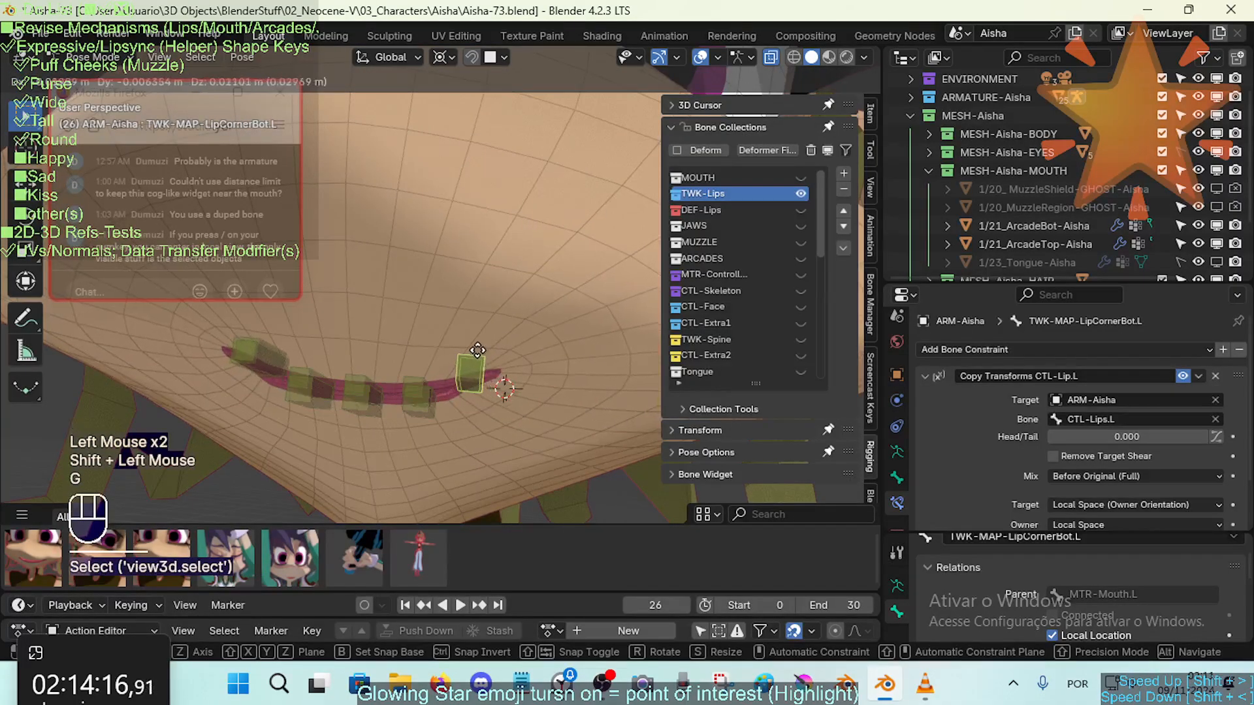
left_click(457, 390)
middle_click_drag(457, 385, 480, 375, "shift")
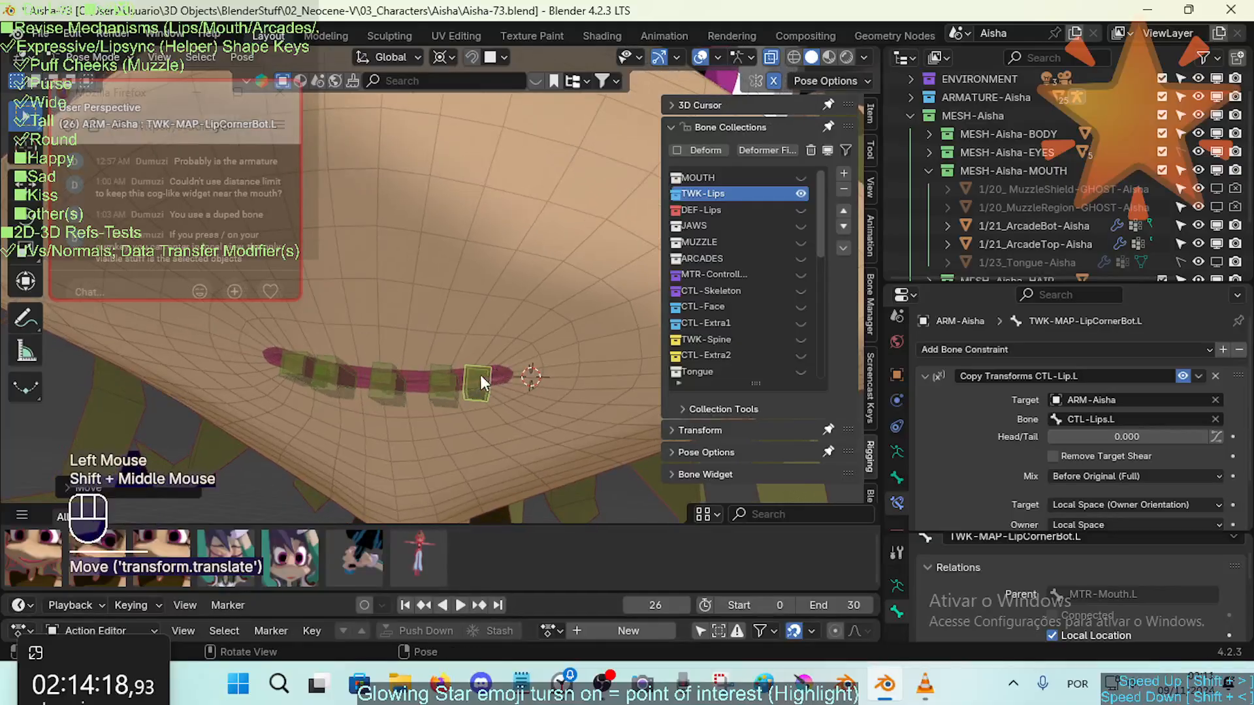
Circle-select the lip bone pair beside the mouth corner and nudge it inward together with the corner
key("c")
left_click(444, 396)
right_click(444, 396)
key("g")
left_click(405, 386, "shift")
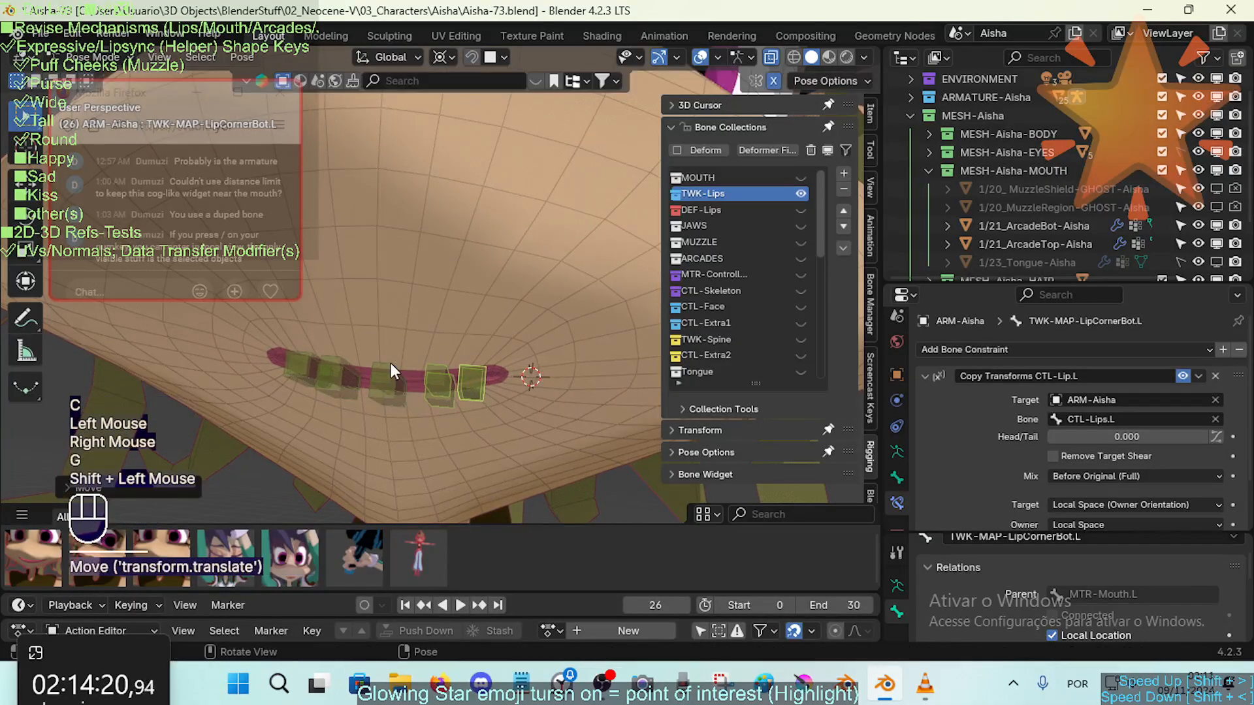
Clear the selection, circle-select the lip bone pair at the mouth centre and adjust its position on the lip line
key("alt+a")
key("c")
left_click(391, 393)
right_click(391, 394)
key("g")
left_click(413, 402, "shift")
Nudge TWK-MAP-LipCornerTop.L by a small amount to refine the mouth corner
middle_click_drag(413, 402, 469, 378)
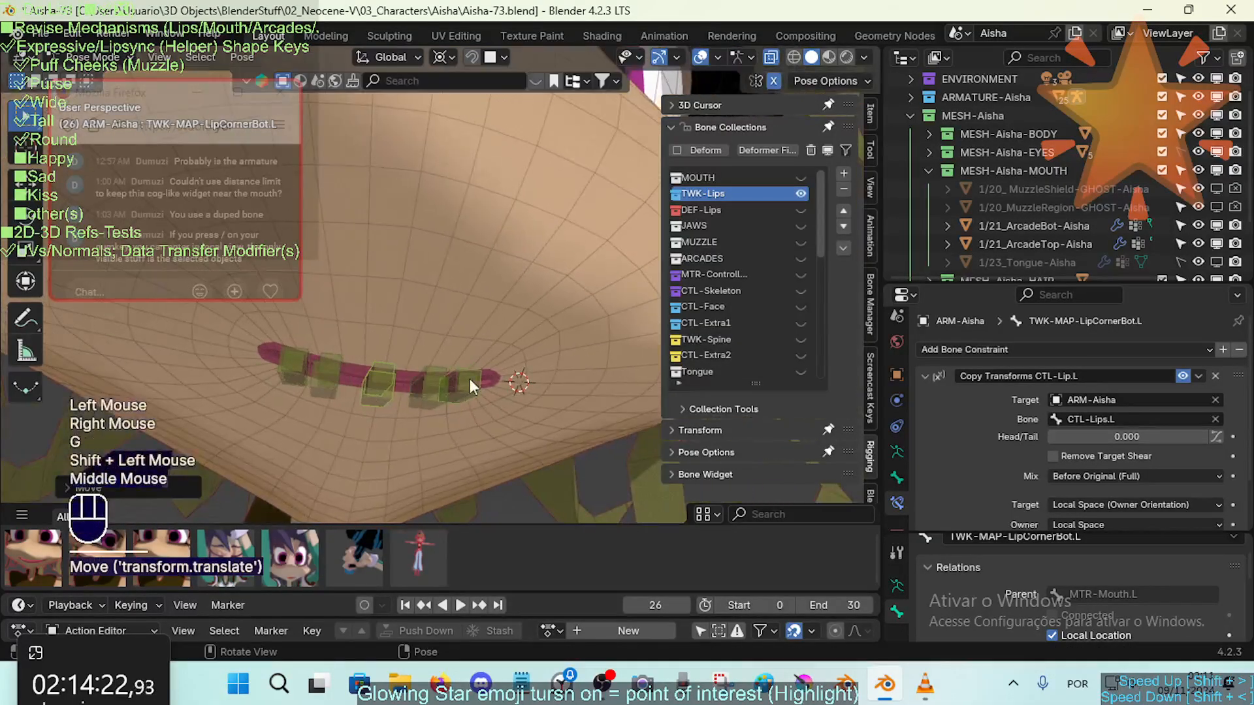
left_click(471, 378)
left_click(470, 386, "shift")
key("g")
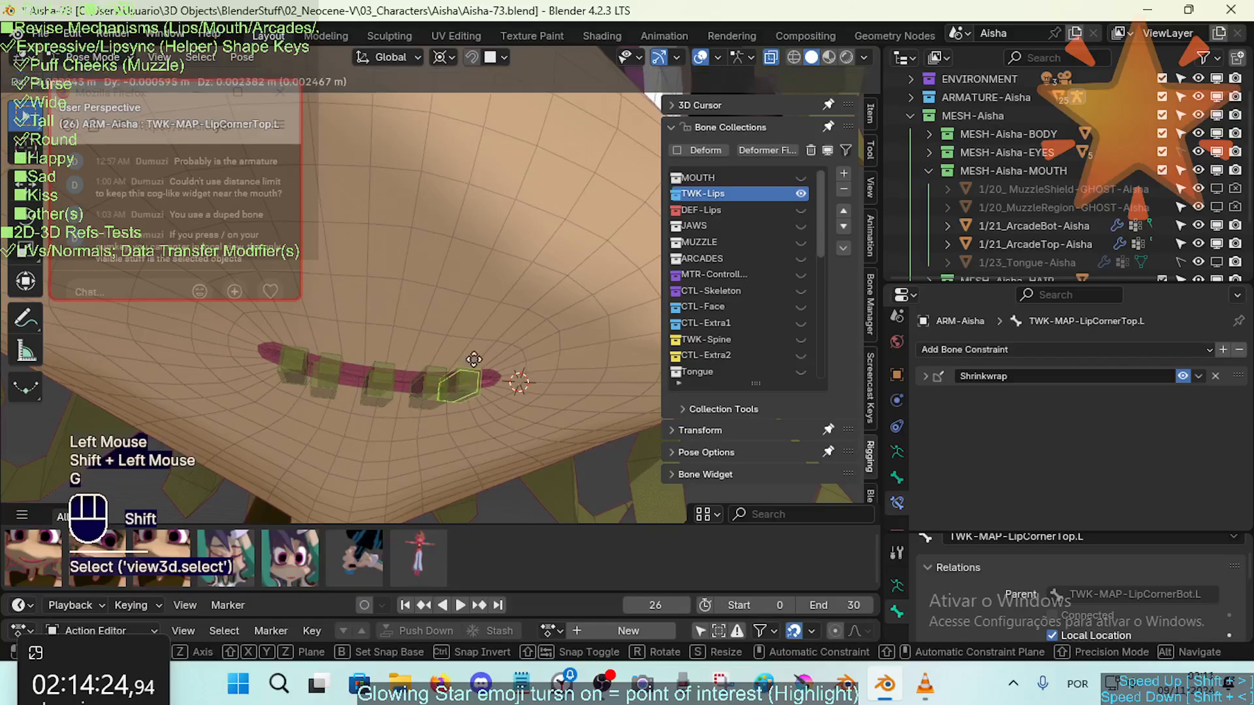
left_click(459, 340, "shift")
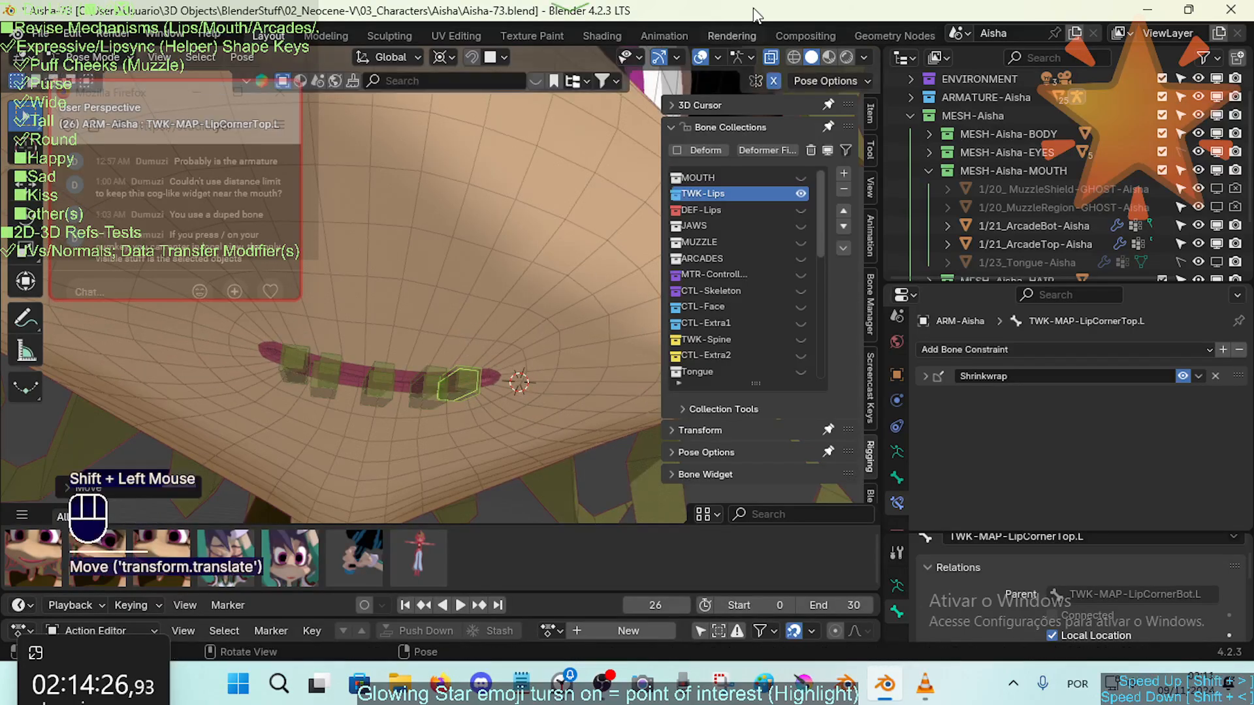
Circle-select all the lip tweak bones across the narrowed mouth and show the MOUTH bone collection
middle_click_drag(589, 344, 504, 373)
scroll(504, 373, "down", 4)
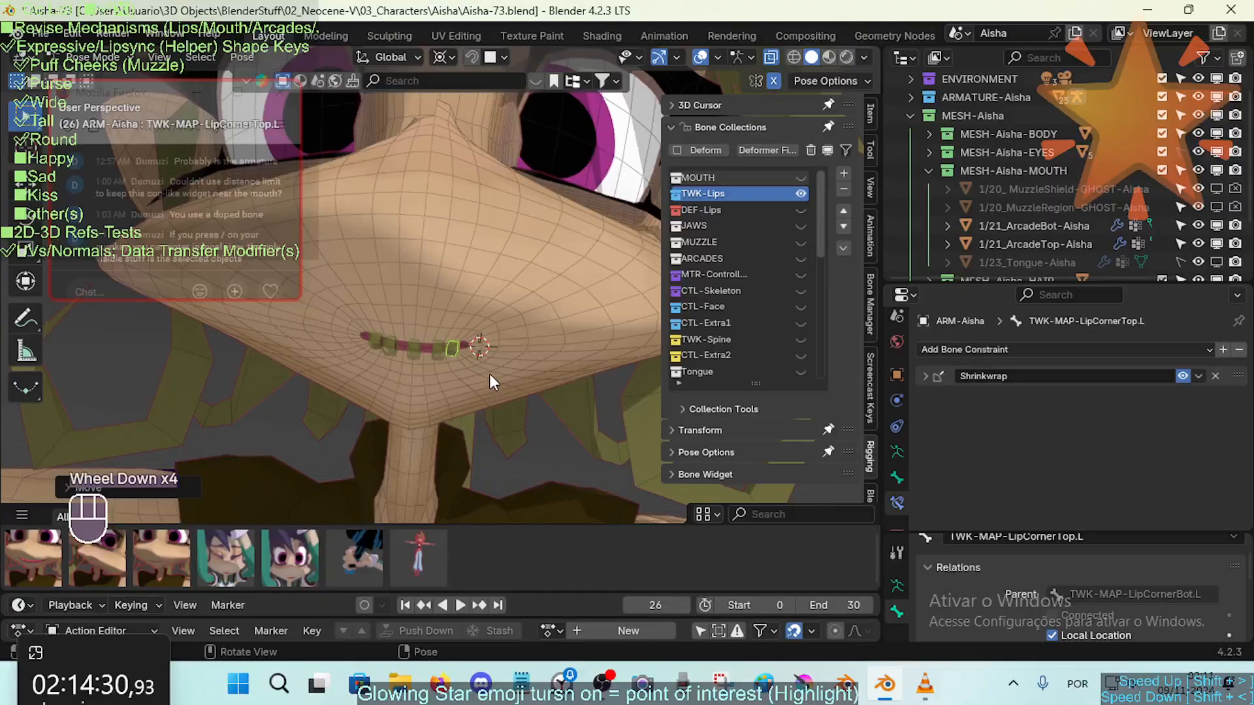
scroll(491, 382, "up", 2)
key("alt+a")
key("c")
left_click_drag(476, 358, 350, 359)
right_click(342, 355)
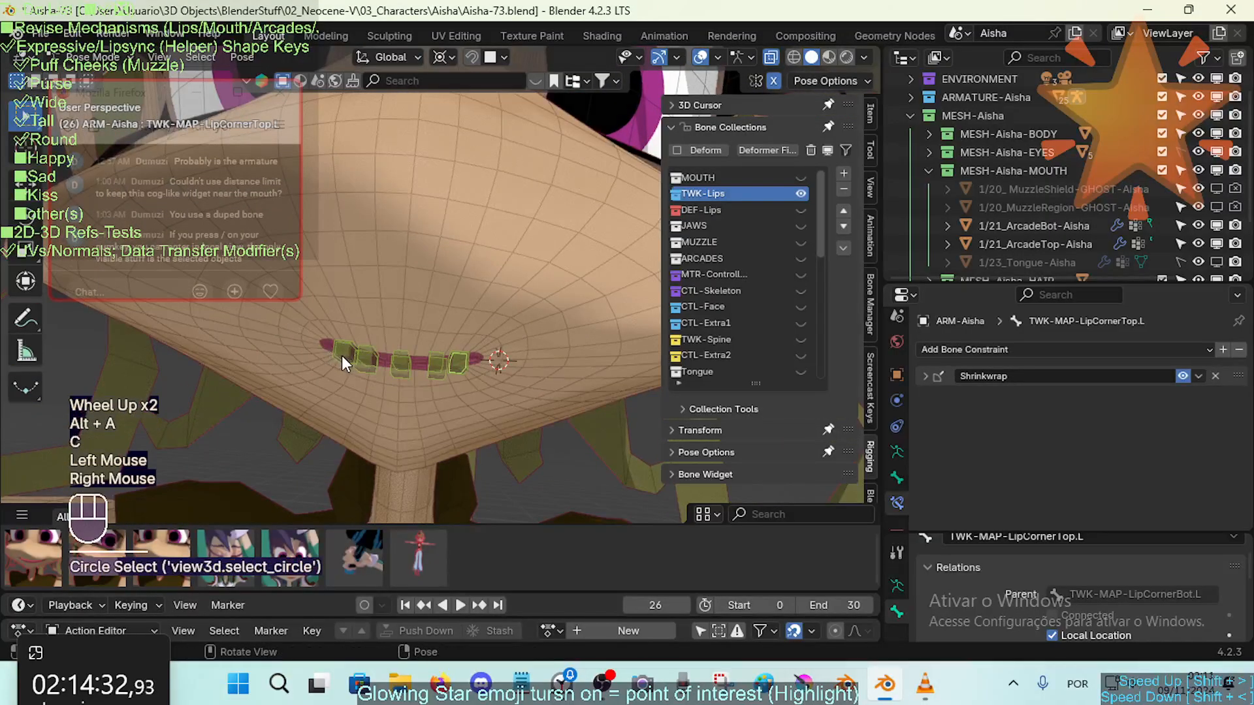
scroll(342, 355, "down", 1)
left_click(801, 178)
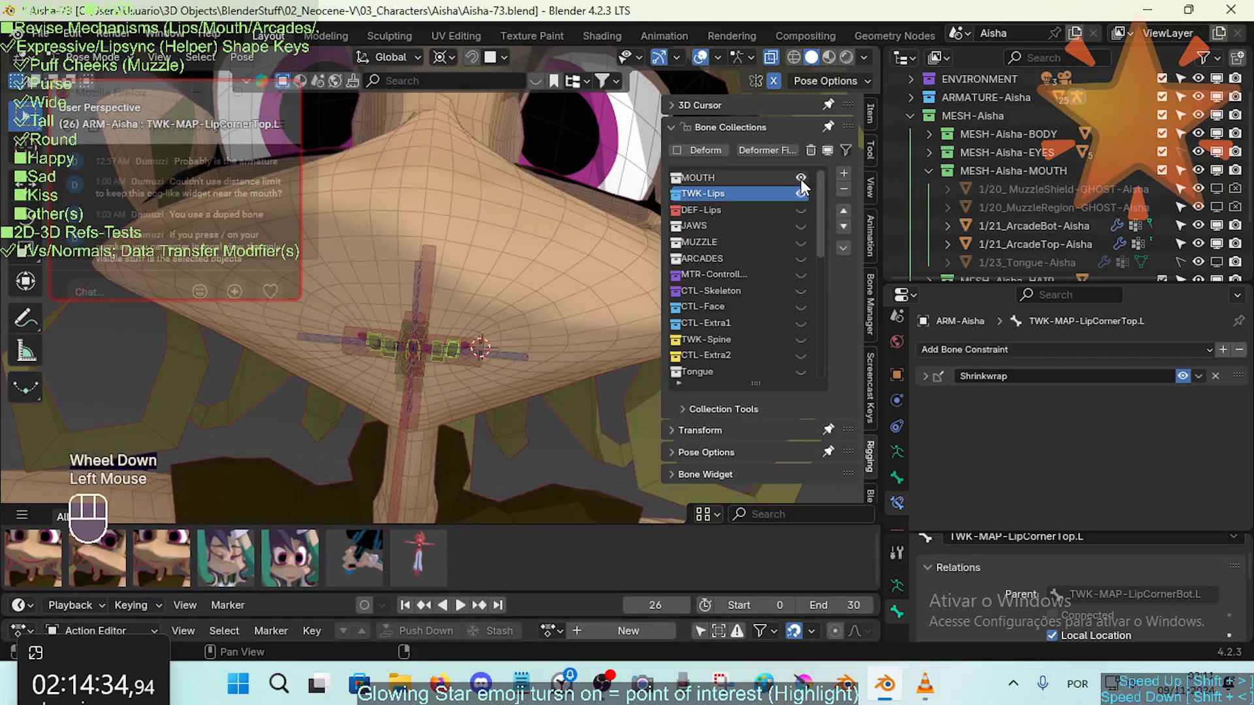
Show every bone collection from JAWS down through Tongue, leaving DEF-Lips hidden
scroll(805, 226, "up", 1)
left_click_drag(801, 222, 803, 308)
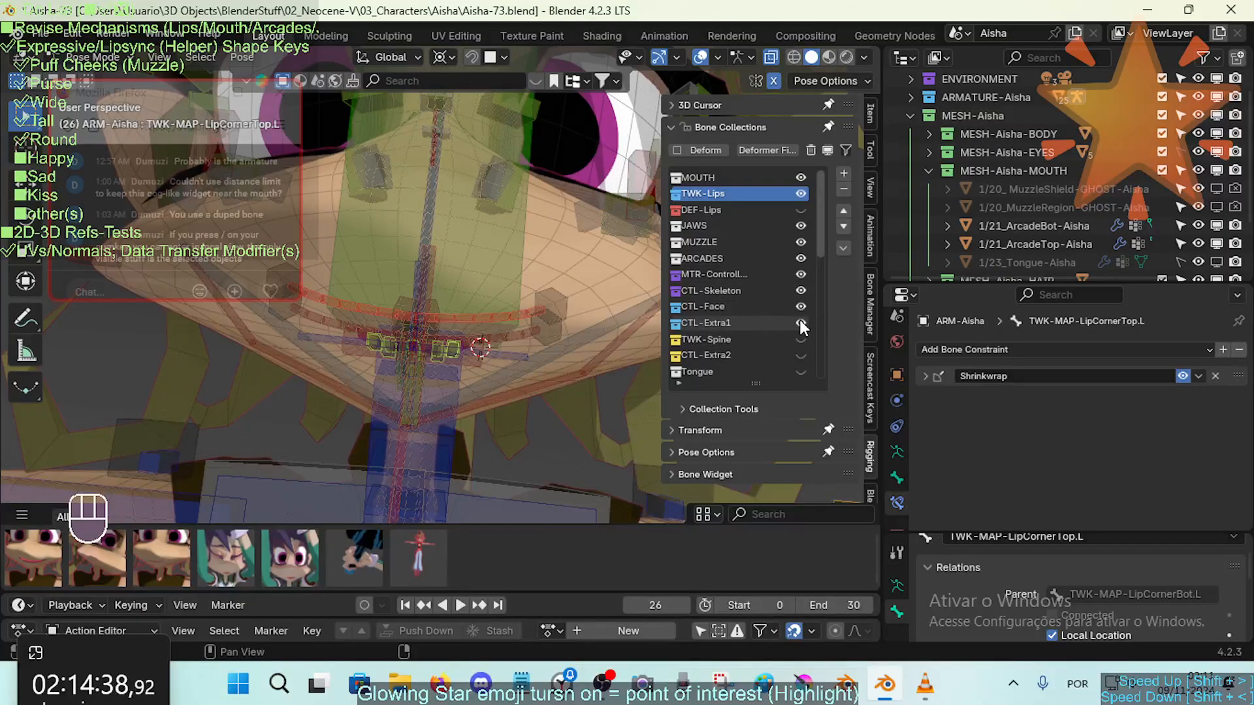
left_click(800, 322)
left_click(800, 339)
left_click(799, 356)
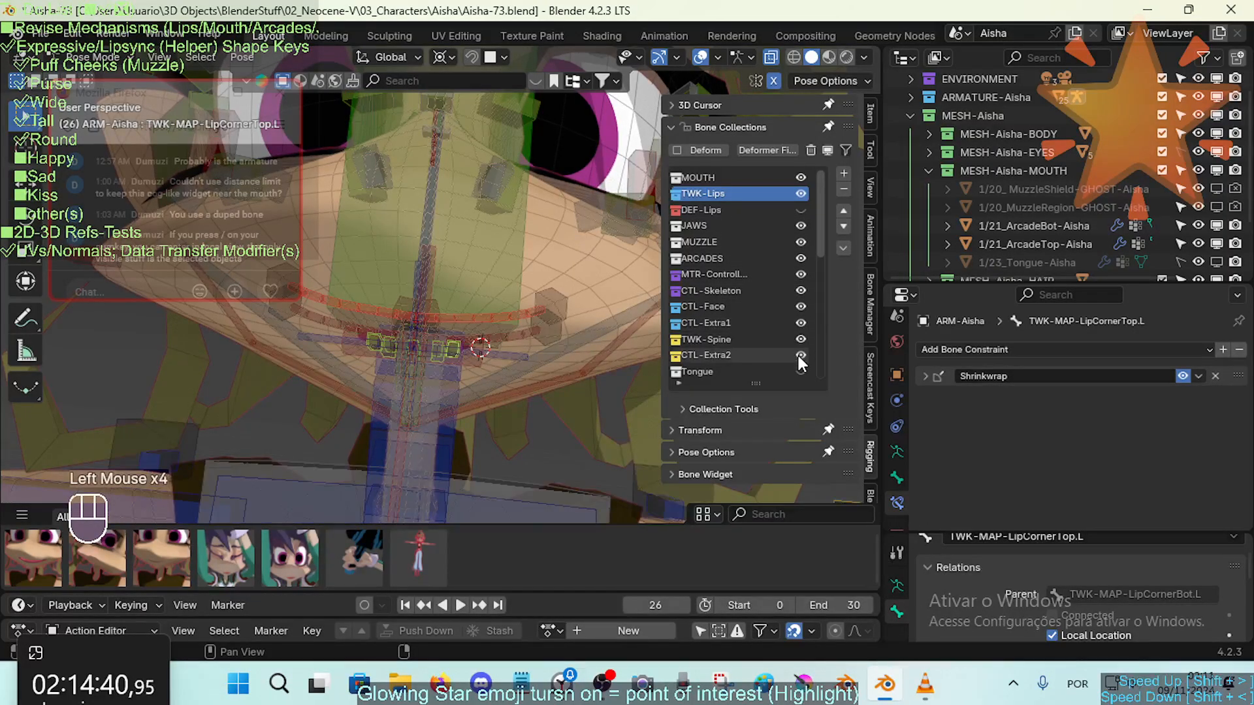
scroll(794, 349, "down", 2)
scroll(796, 337, "up", 1)
left_click(796, 328)
left_click(799, 322)
left_click(799, 339)
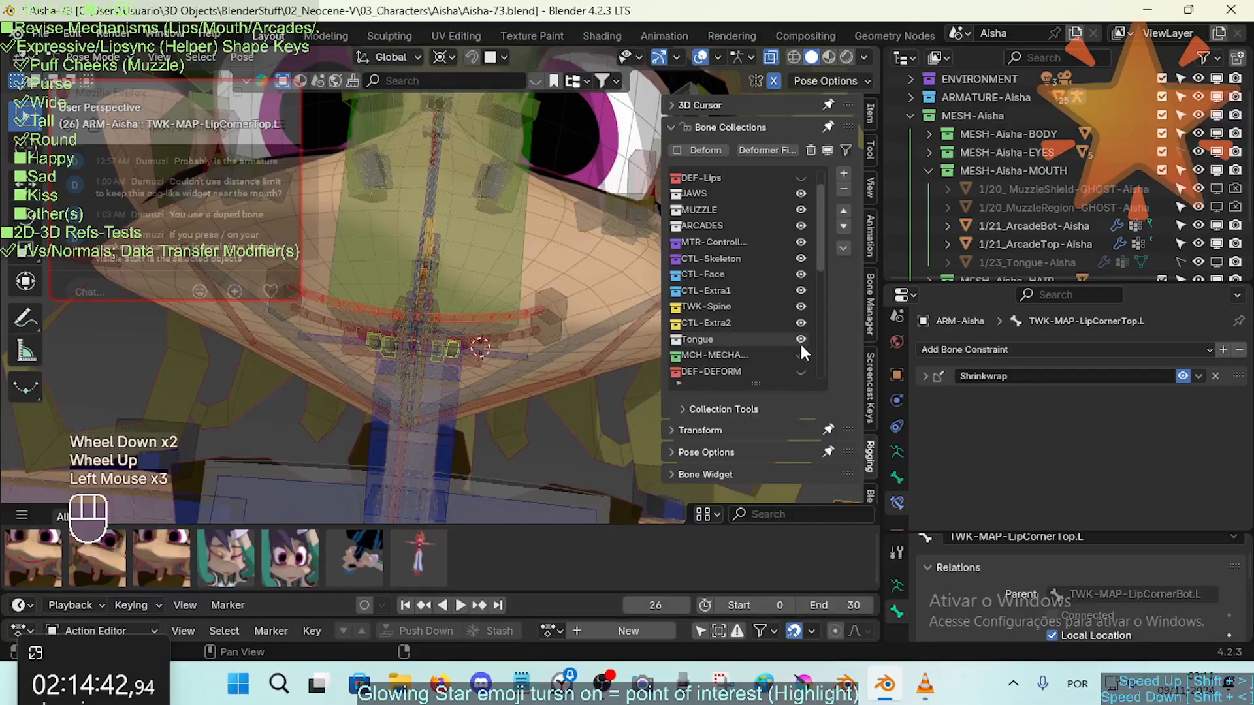
Select all visible bones of the rig, reveal any hidden ones, and create a pose asset from them in the Asset Browser
scroll(799, 342, "down", 2)
scroll(450, 379, "down", 1)
scroll(450, 378, "down", 1)
key("a")
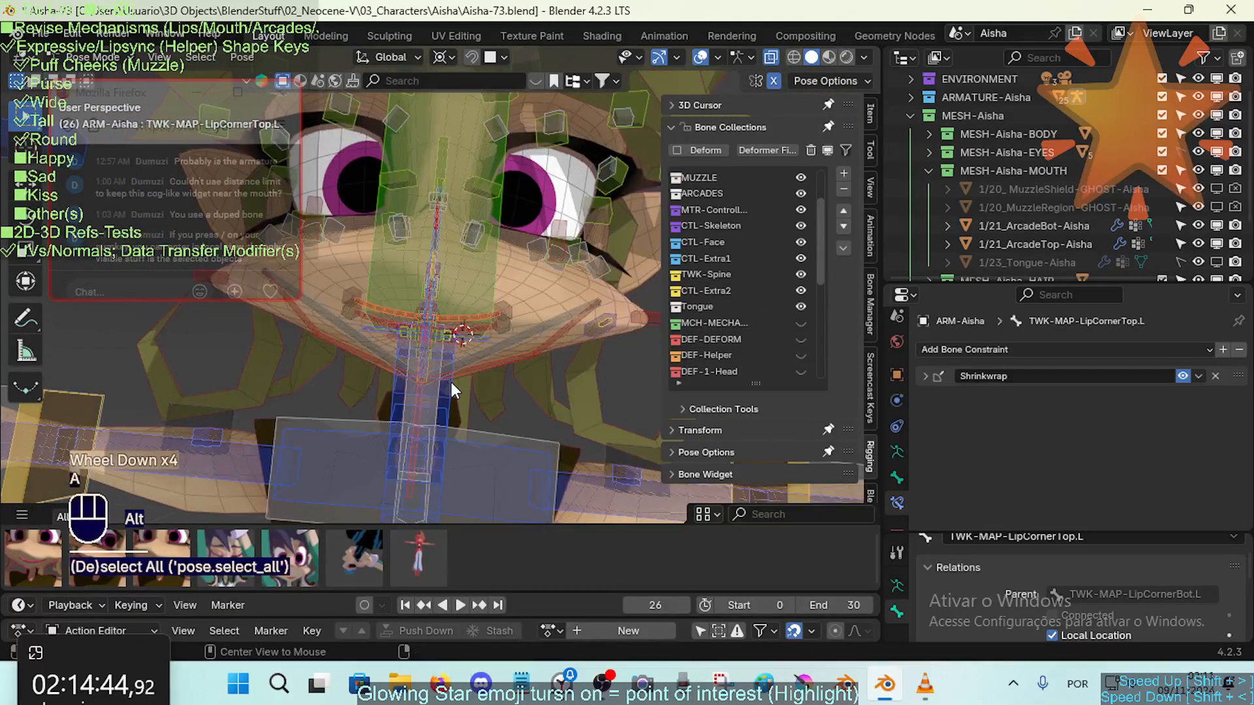
key("alt+h")
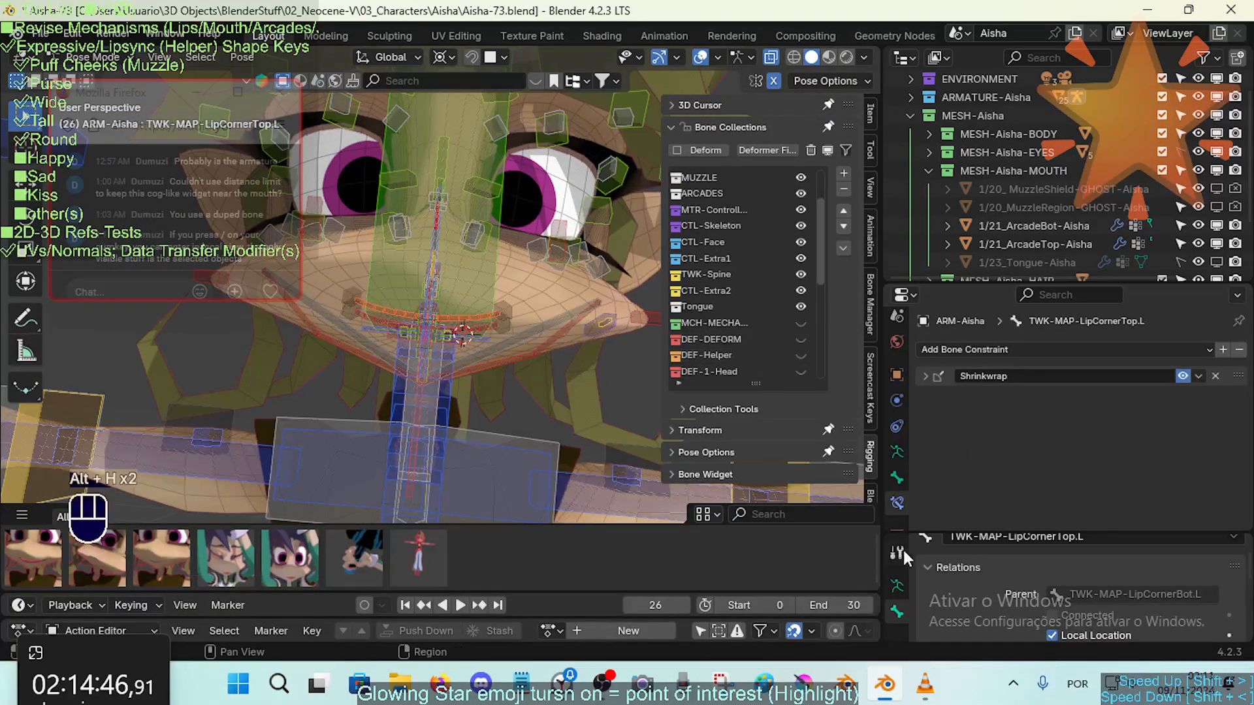
key("shift+F1")
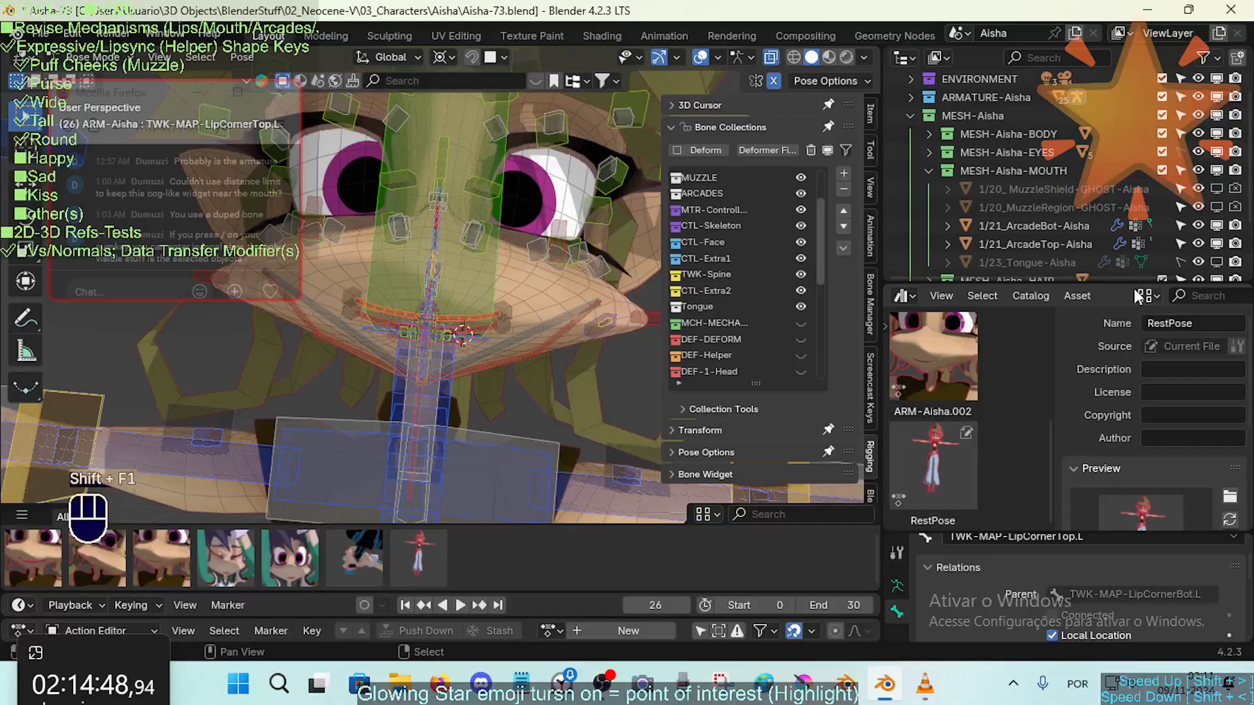
left_click(1077, 296)
left_click(1168, 342)
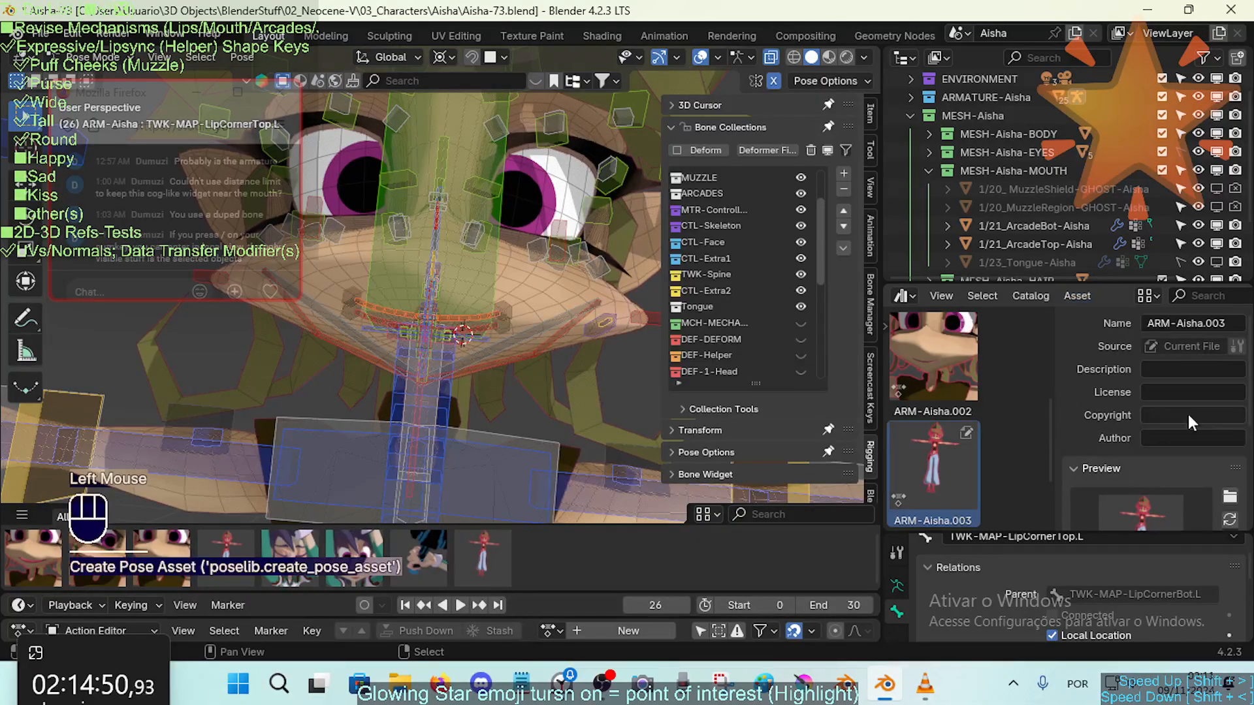
Clear the asset status of the old RestPose in the asset library
scroll(981, 461, "down", 3)
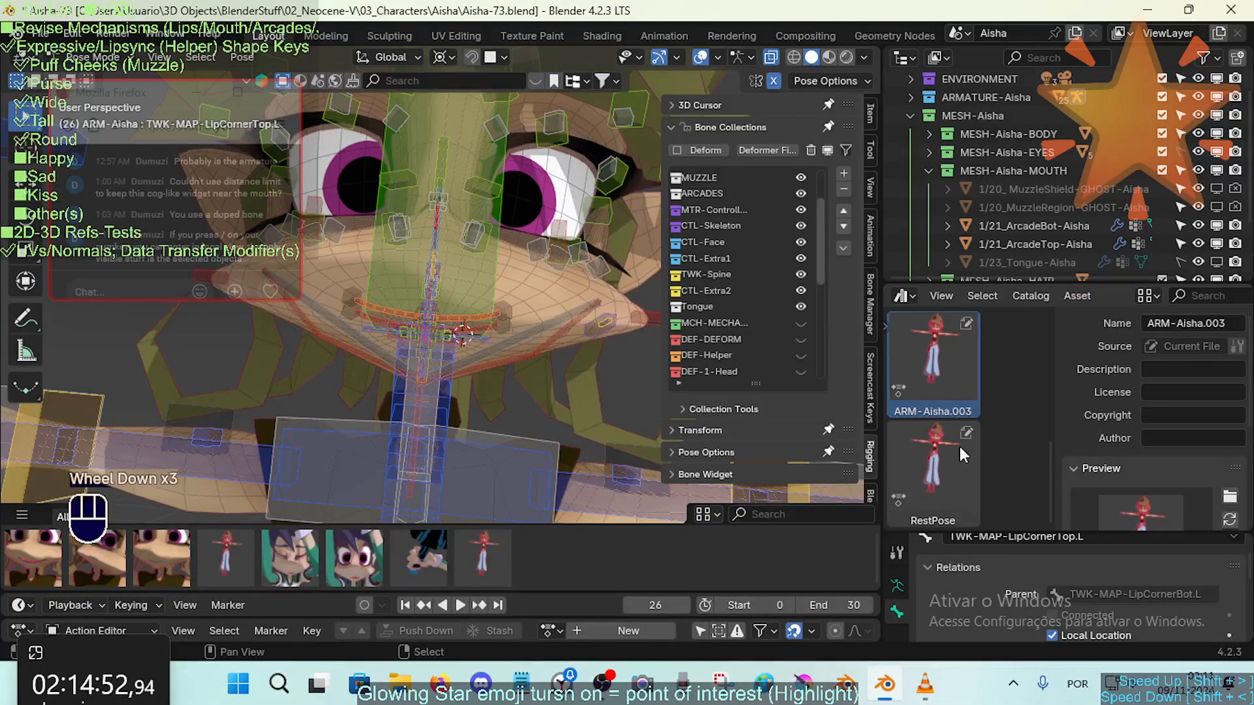
left_click(964, 481)
key("Delete")
right_click(942, 468)
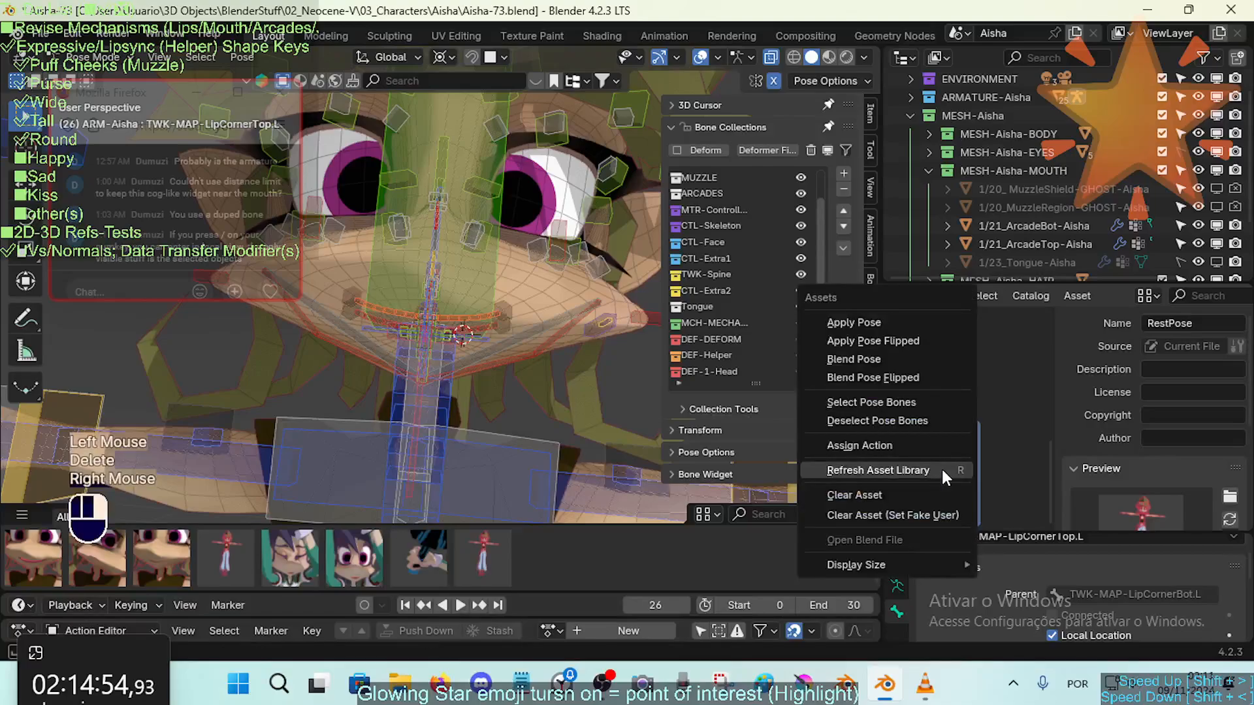
left_click(854, 495)
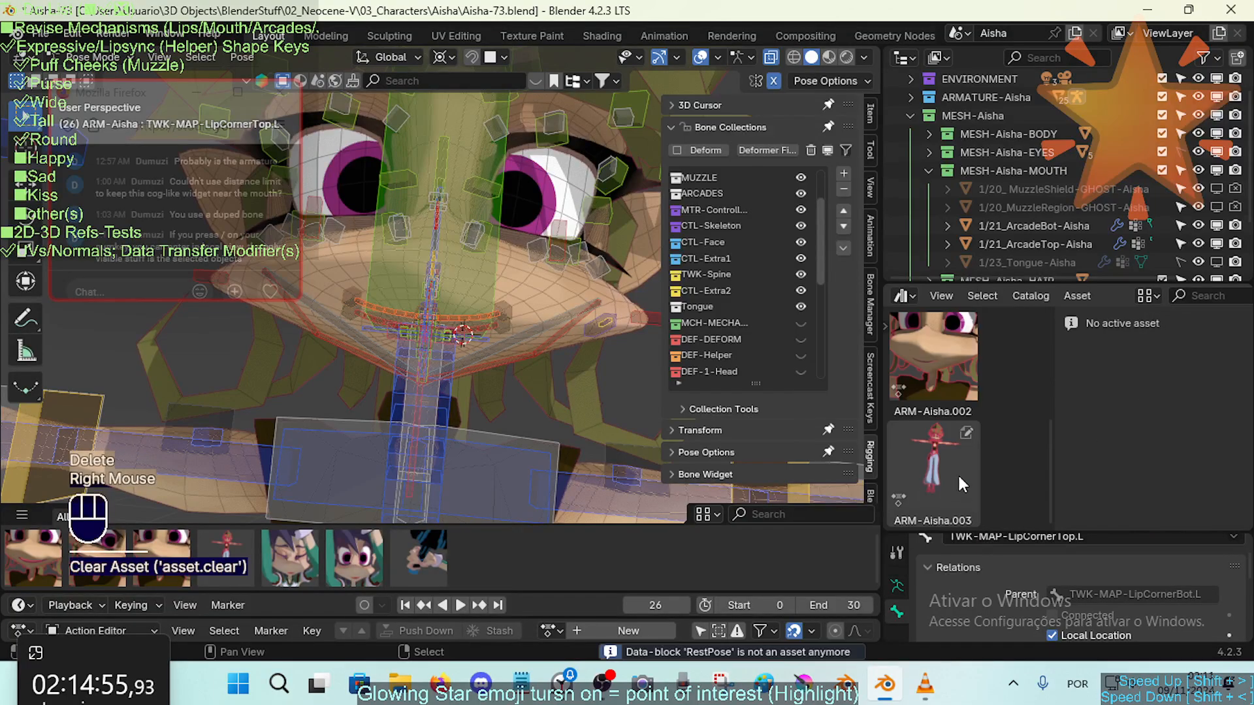
Rename the new full-rig pose asset ARM-Aisha.003 to RestPose+Lips
double_click(947, 521)
left_click(942, 520)
key("F2")
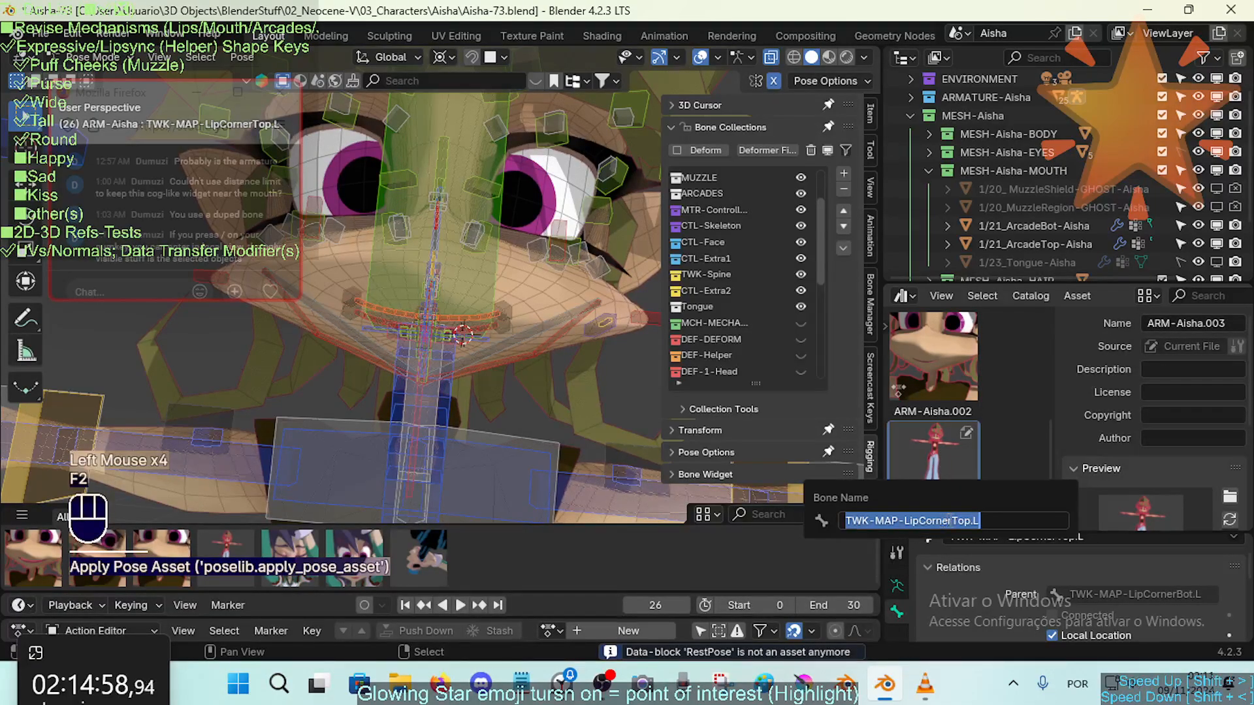
scroll(1161, 391, "up", 1)
left_click(1197, 323)
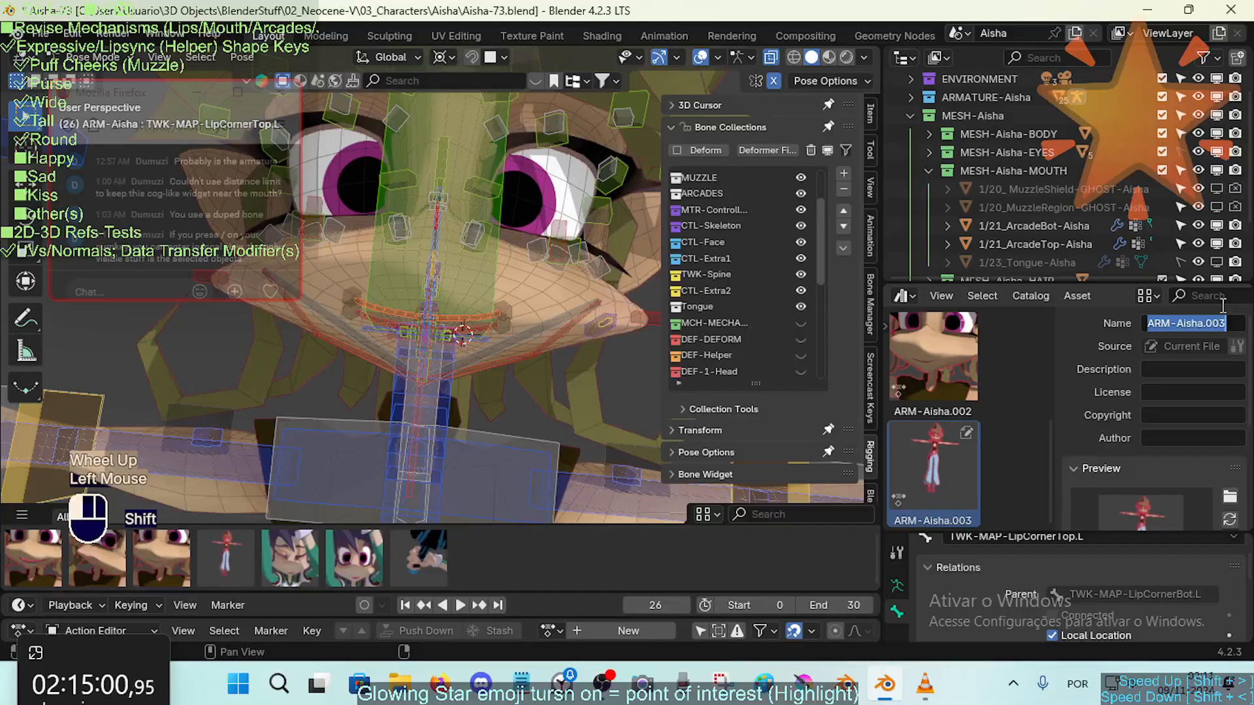
type("RestPose+Lips")
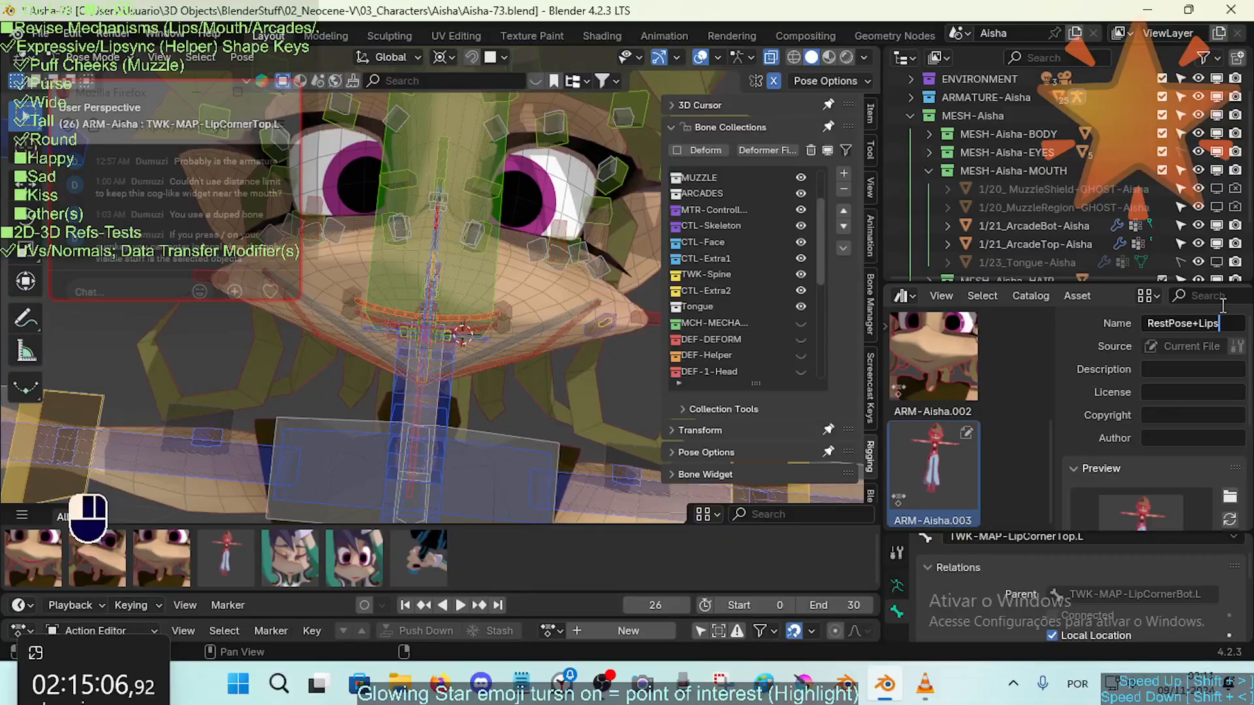
key("Return")
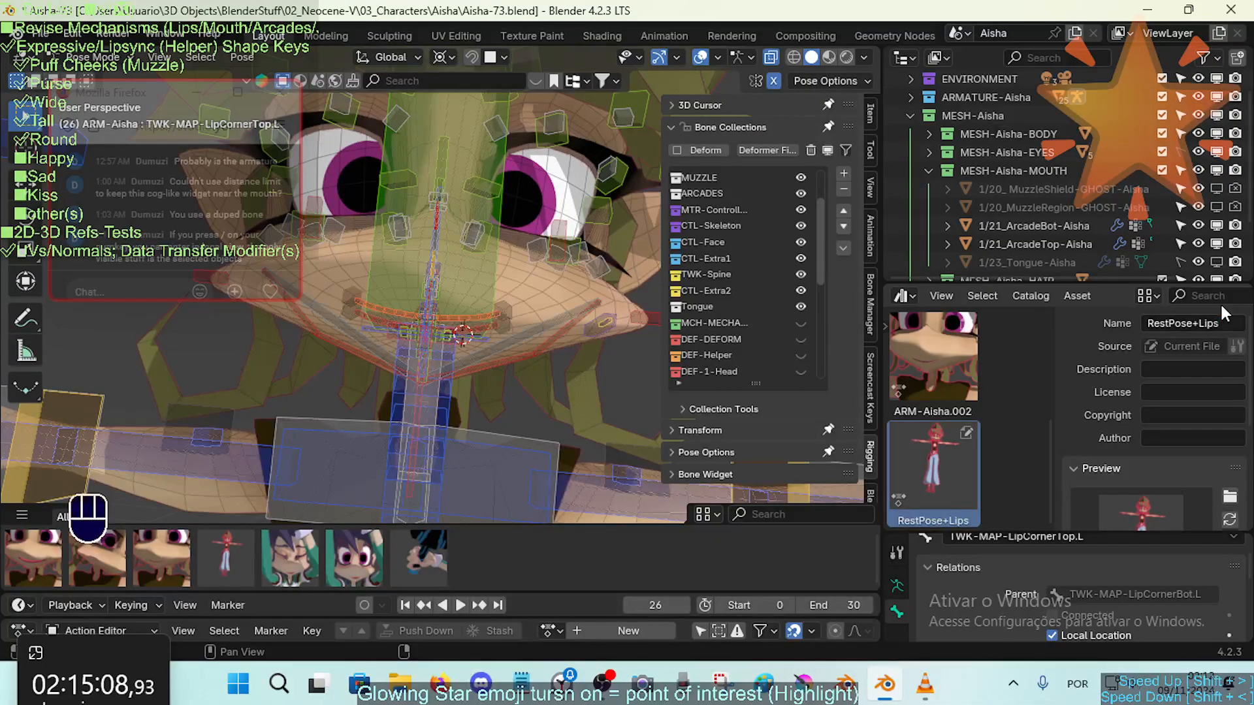
Isolate the visibility of the TWK-Lips bone collection
middle_click_drag(542, 344, 523, 347)
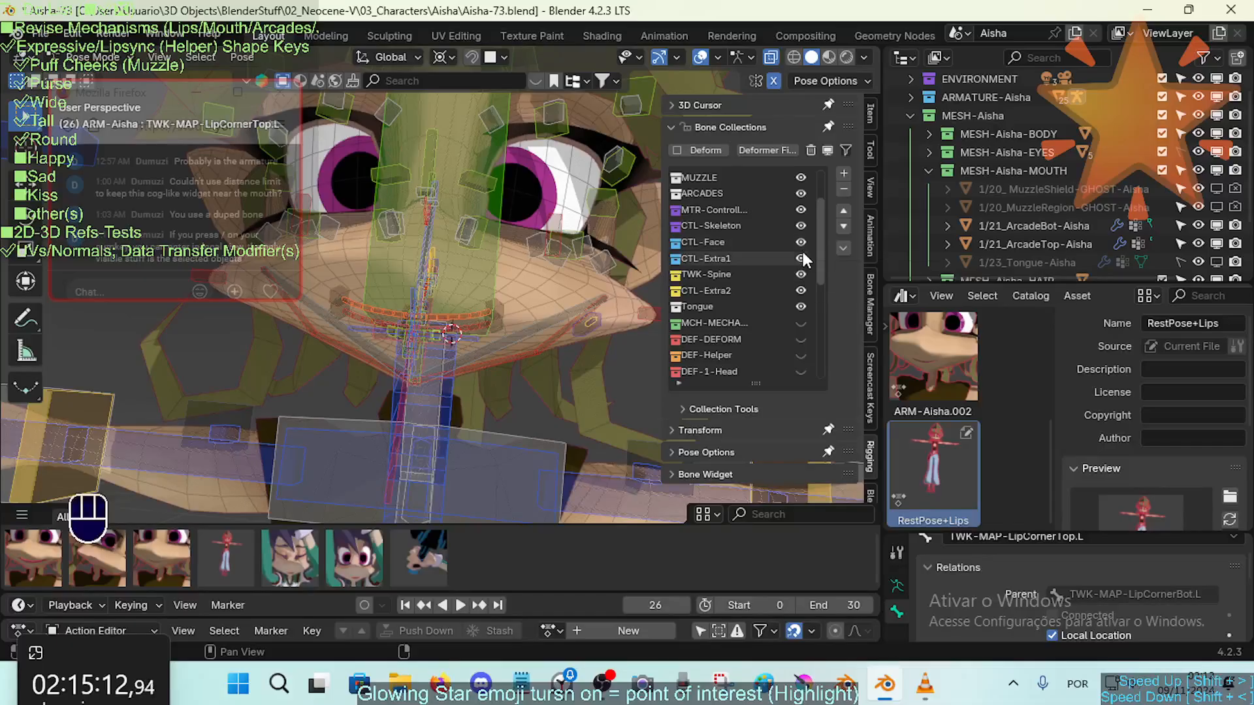
scroll(807, 258, "up", 2)
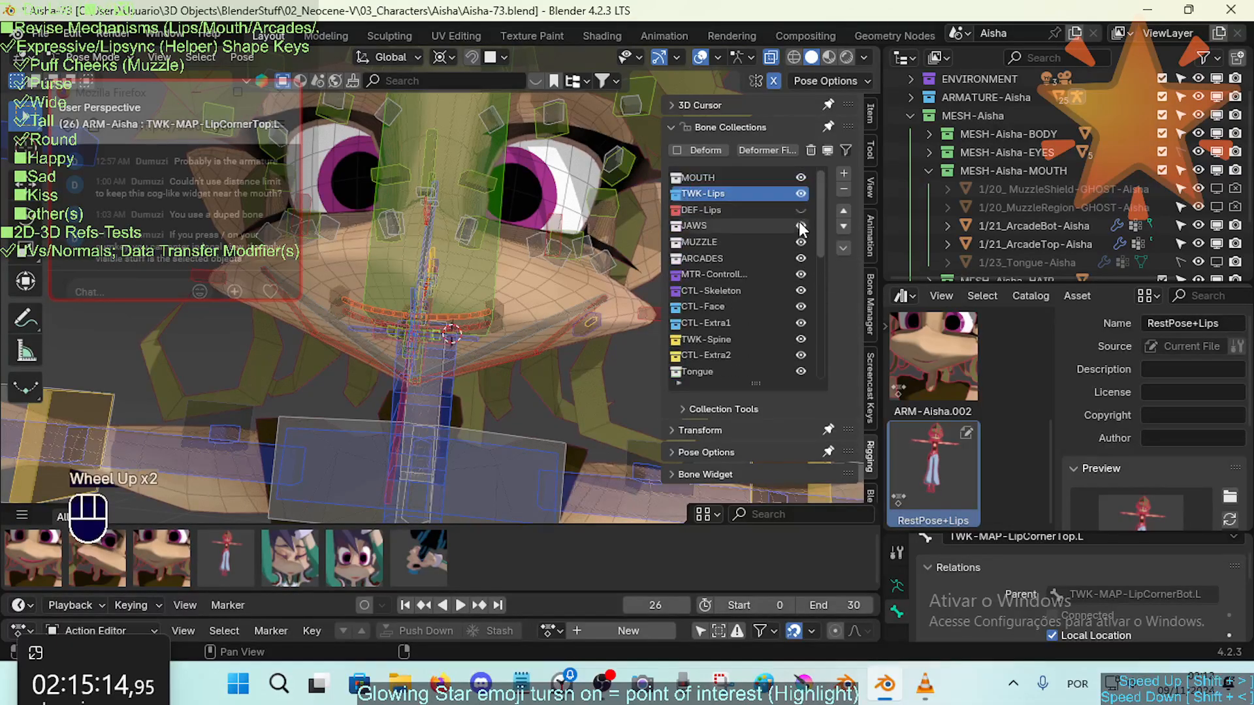
left_click(780, 192)
left_click(843, 247)
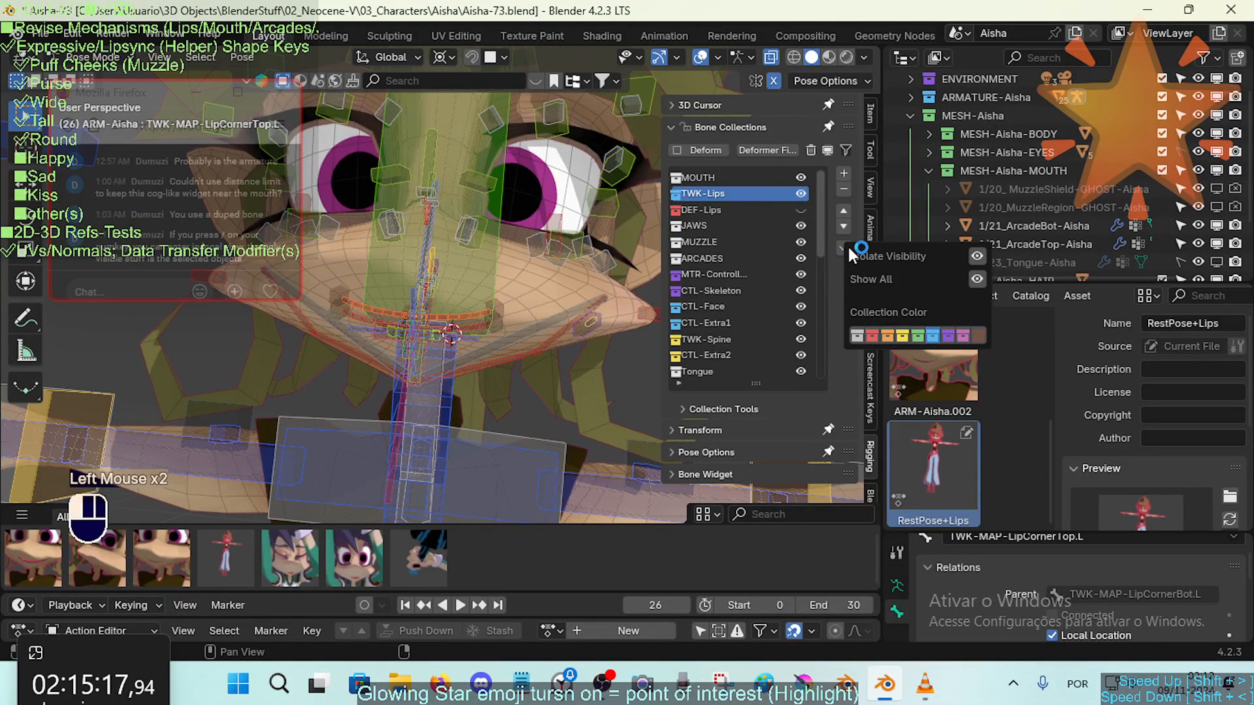
left_click(978, 254)
scroll(508, 309, "up", 2)
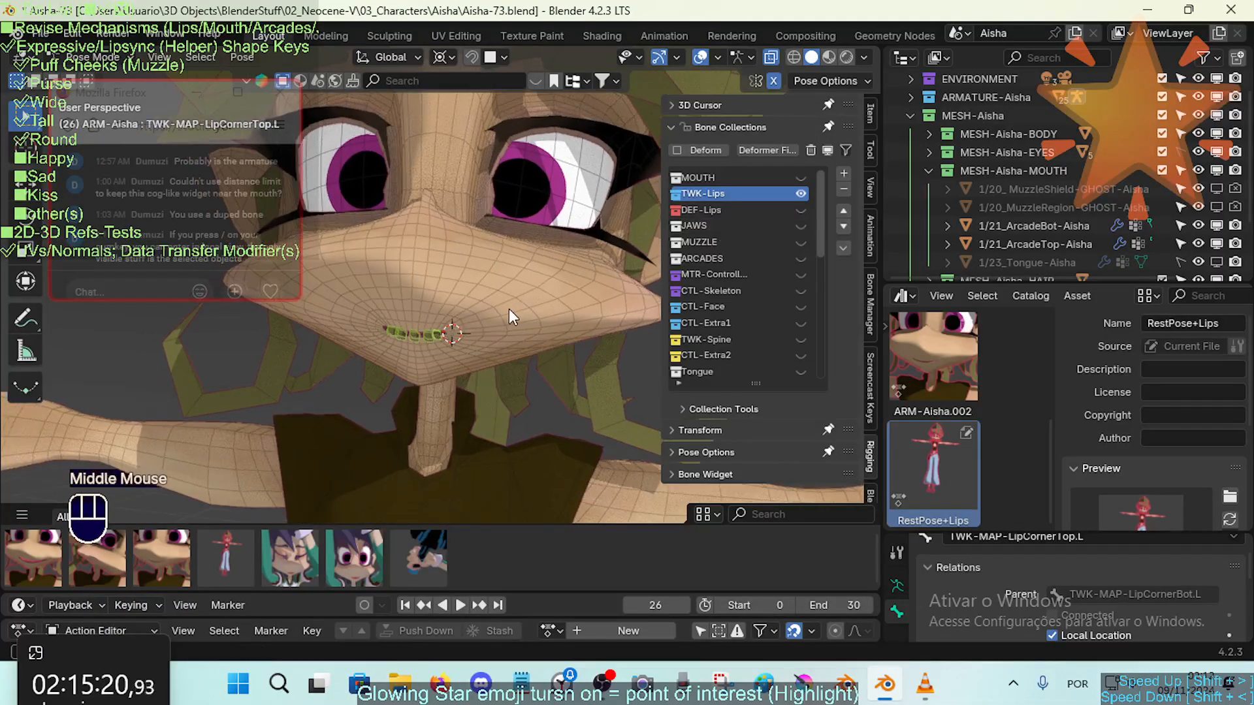
scroll(489, 363, "up", 1)
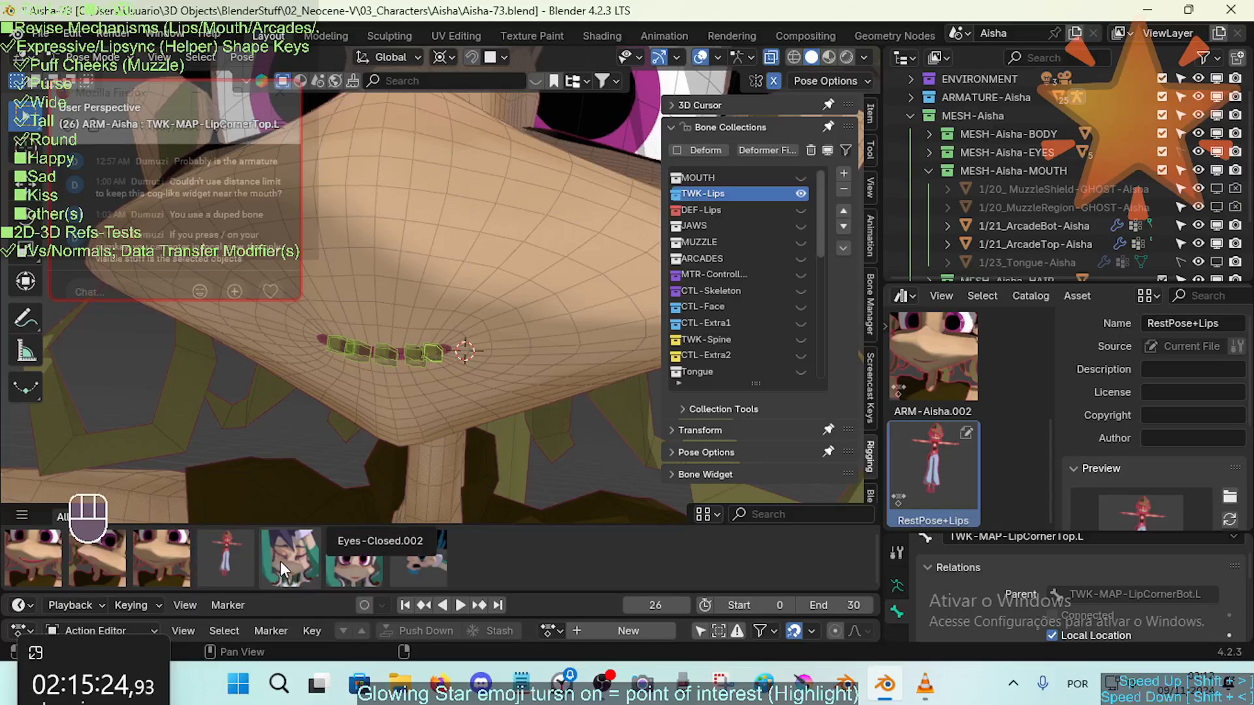
Apply the second pose of the pose library, select all the lip bones and clear their pose transforms
left_click(122, 566)
left_click(116, 567)
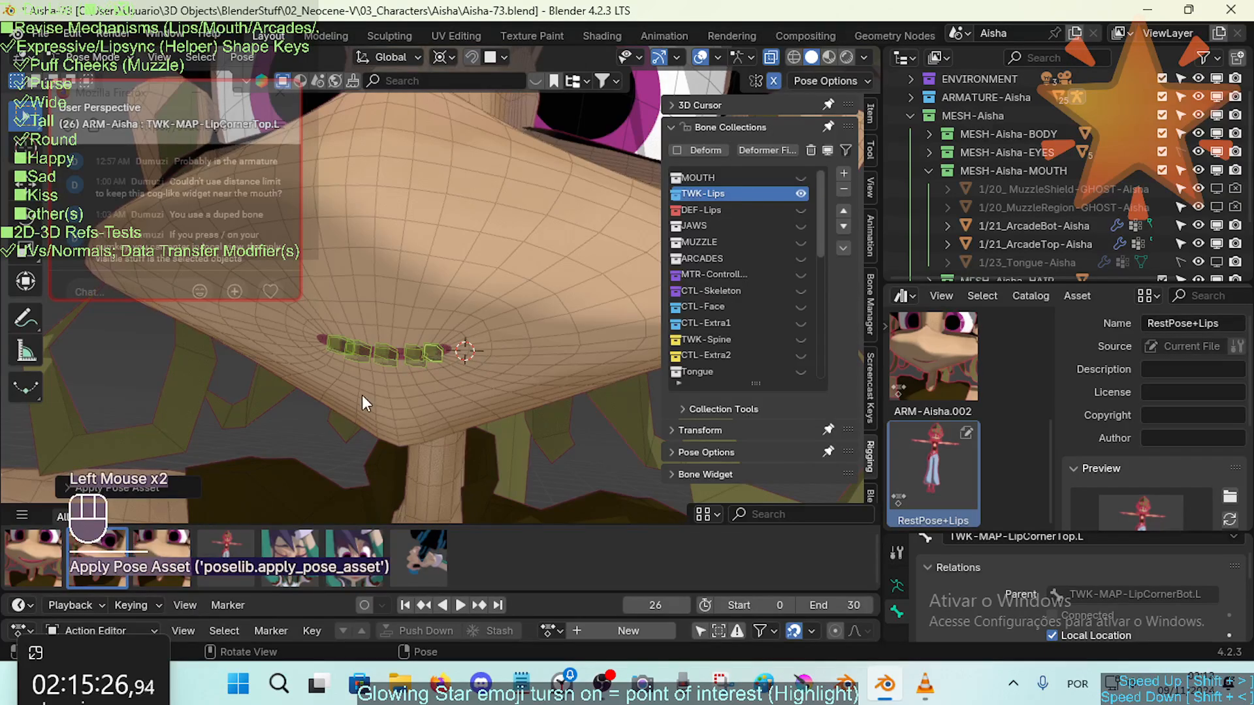
scroll(369, 405, "down", 2)
key("a")
key("alt+a")
key("a")
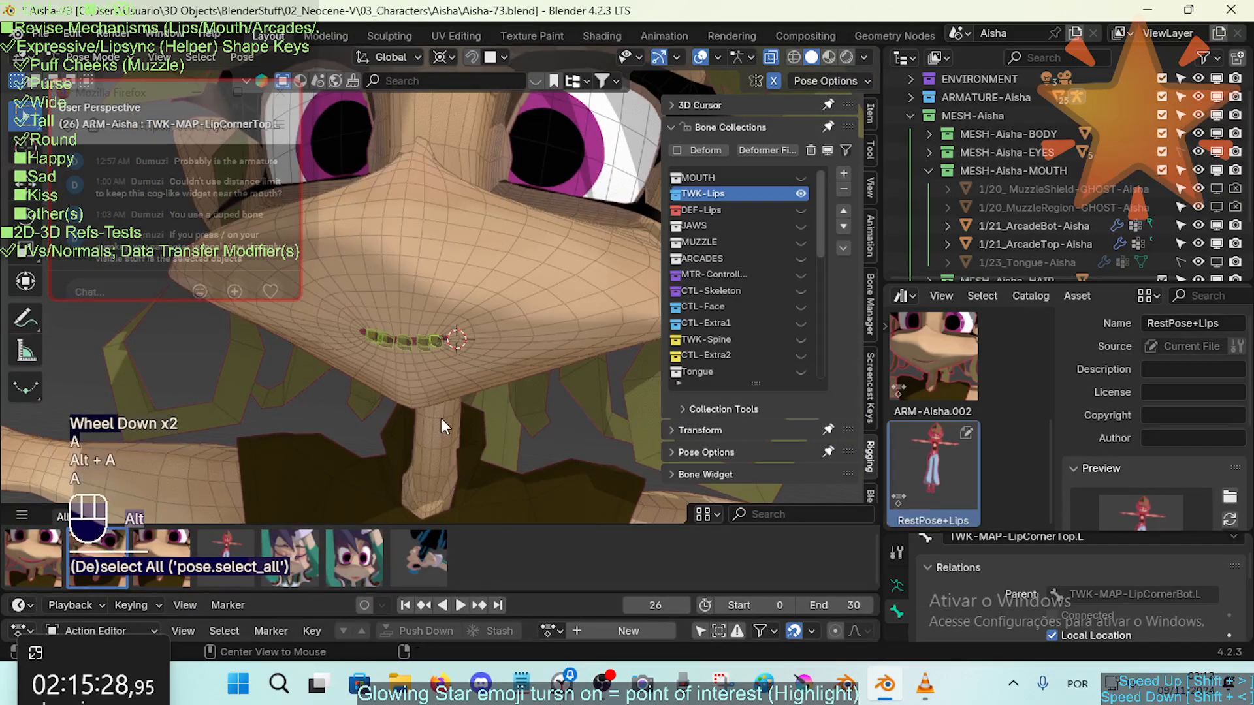
key("alt+q")
key("alt+q")
scroll(444, 409, "down", 1)
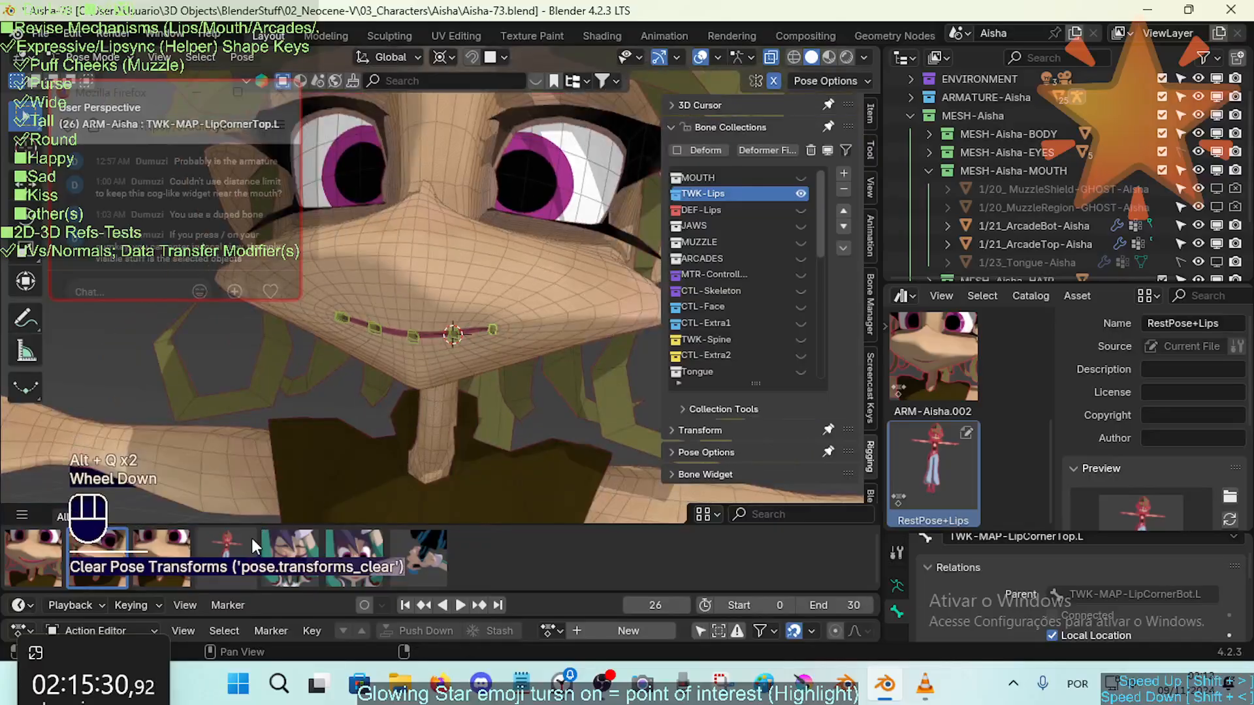
Compare RestPose+Lips with the default lips by alternately applying the pose and clearing the lip bones' transforms
left_click(252, 542)
key("alt+q")
left_click(236, 549)
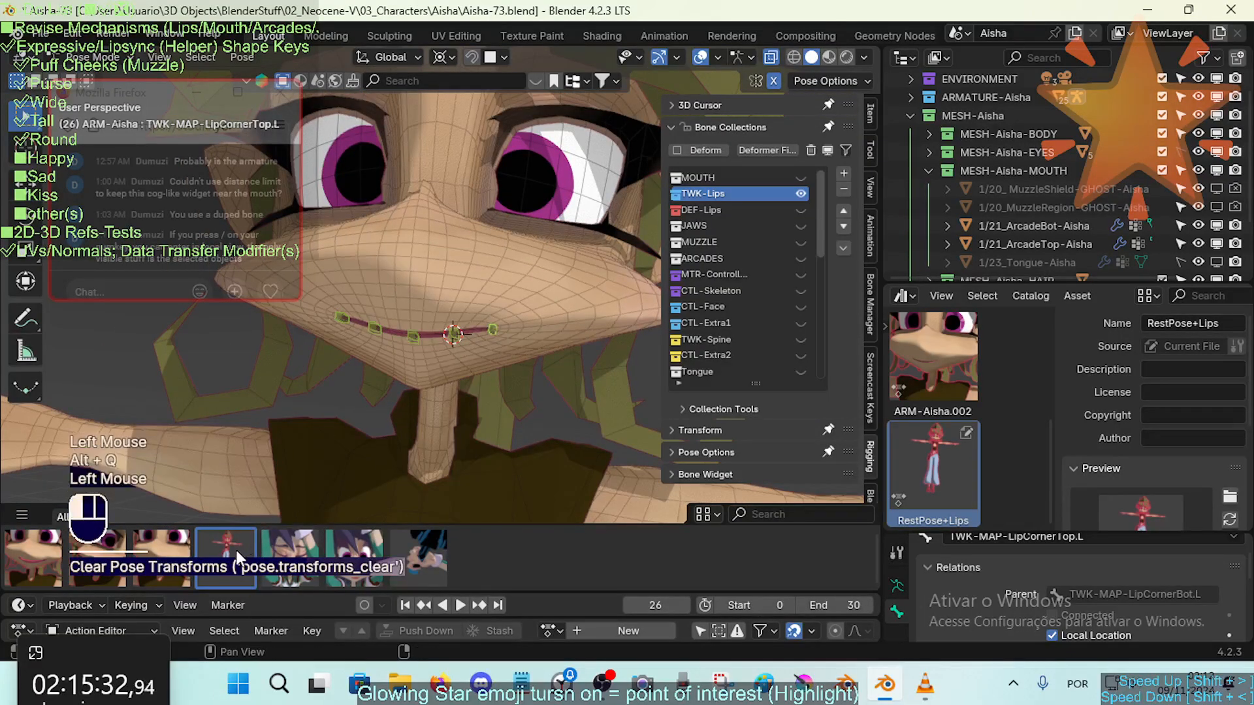
scroll(423, 418, "down", 2)
key("alt+q")
scroll(422, 431, "down", 2)
middle_click_drag(426, 414, 575, 418, "shift")
key("n")
scroll(400, 386, "up", 2)
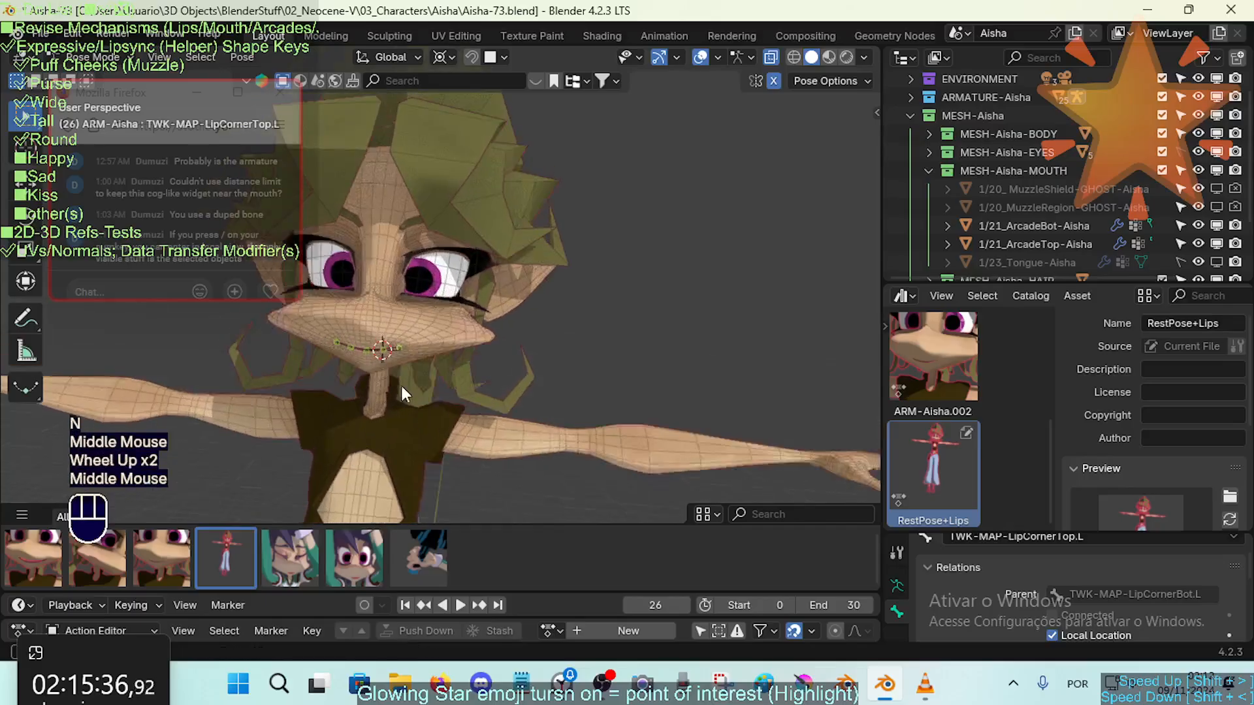
scroll(394, 400, "up", 1)
middle_click_drag(400, 385, 515, 363)
key("alt+q")
key("alt+q")
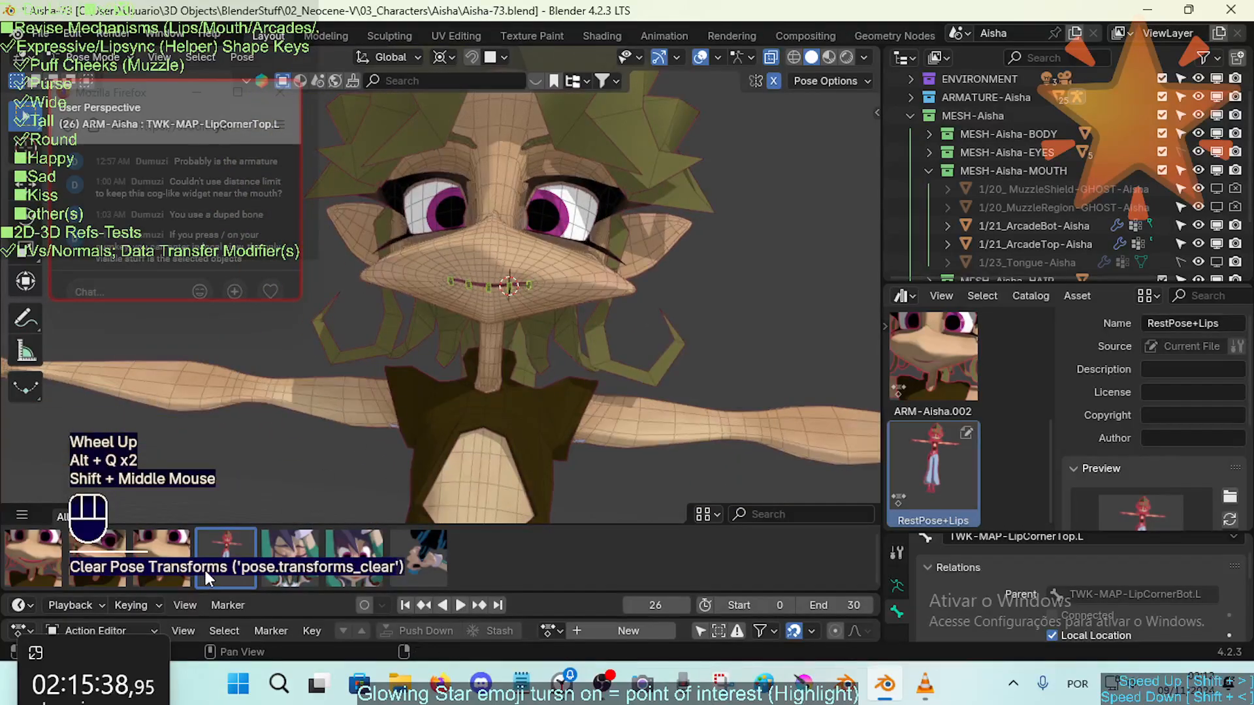
Apply the RestPose+Lips pose to the lip bones and deselect all bones
left_click(225, 555)
scroll(467, 410, "up", 2)
middle_click_drag(465, 401, 563, 395, "shift")
left_click(226, 555)
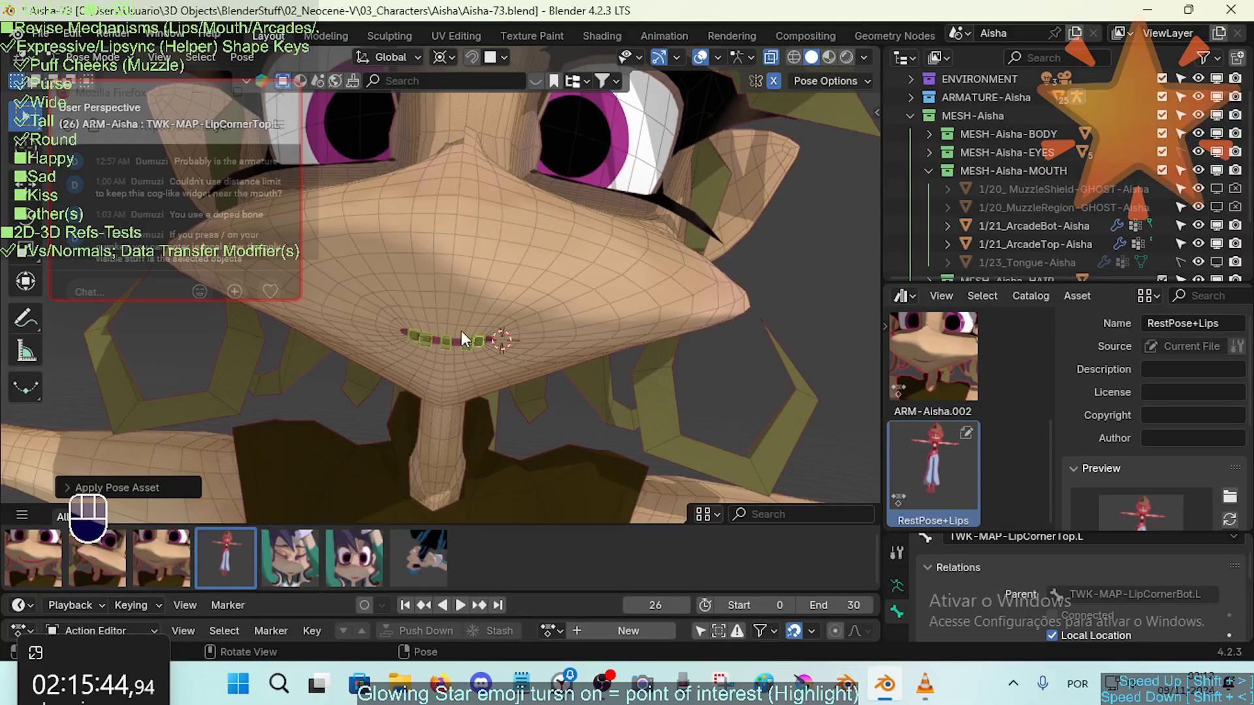
key("alt+a")
key("alt+q")
key("alt+q")
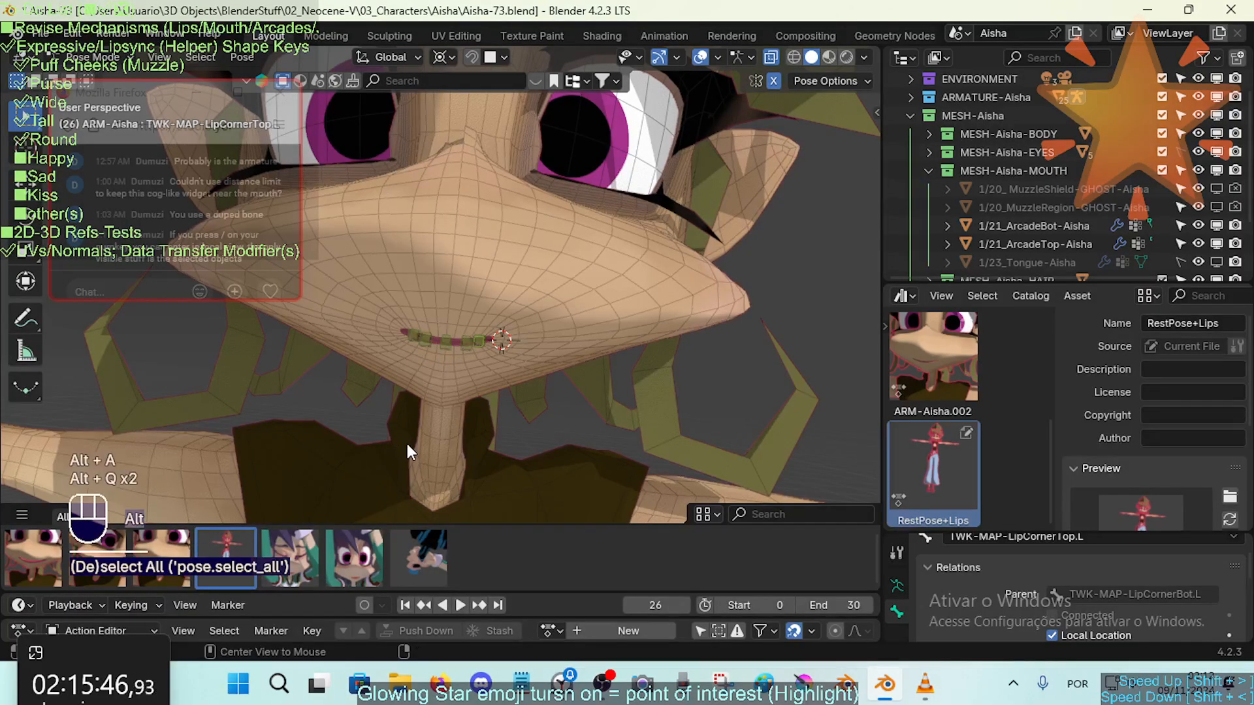
Show the MOUTH and CTL-Skeleton bone collections alongside TWK-Lips
scroll(456, 401, "down", 4)
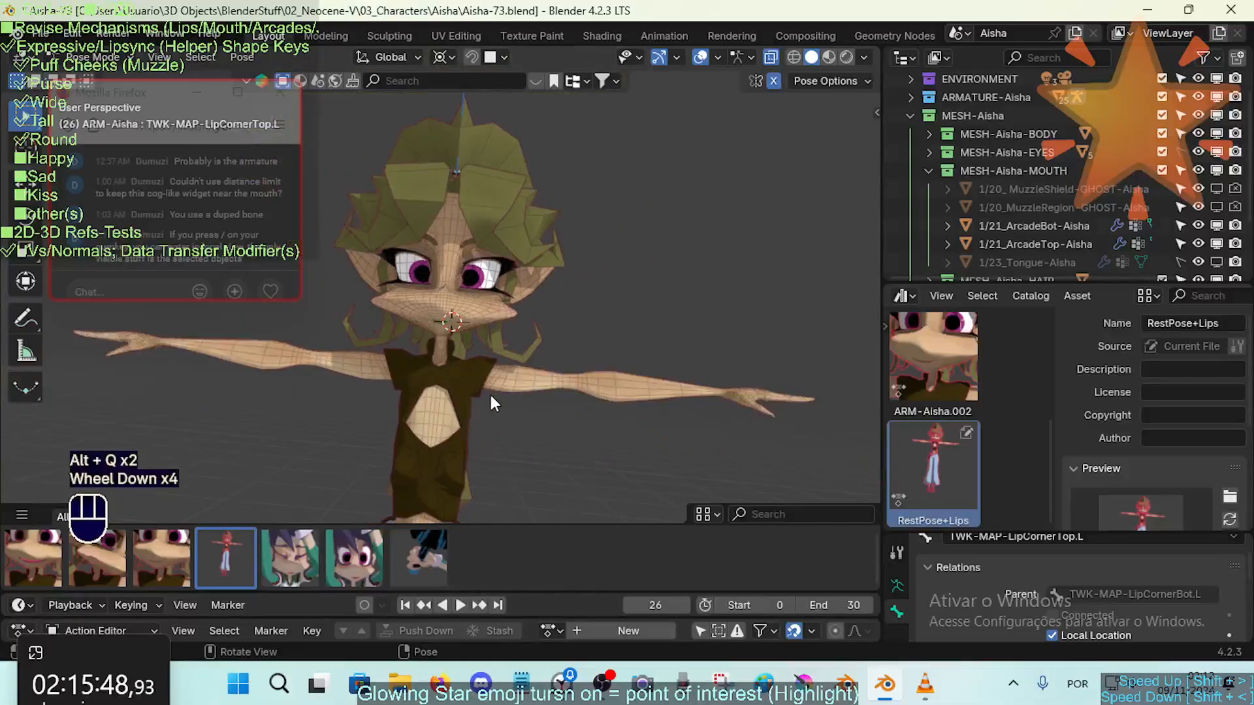
middle_click_drag(491, 394, 593, 382)
key("n")
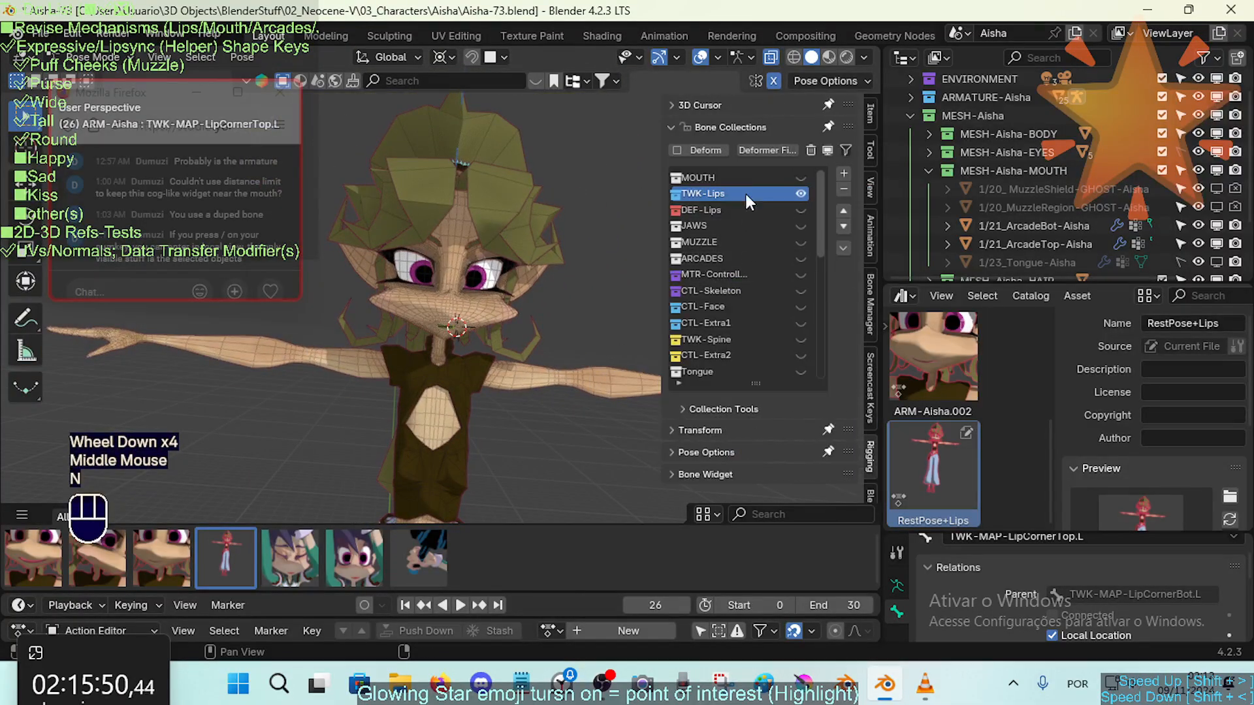
left_click(797, 180)
key("n")
key("n")
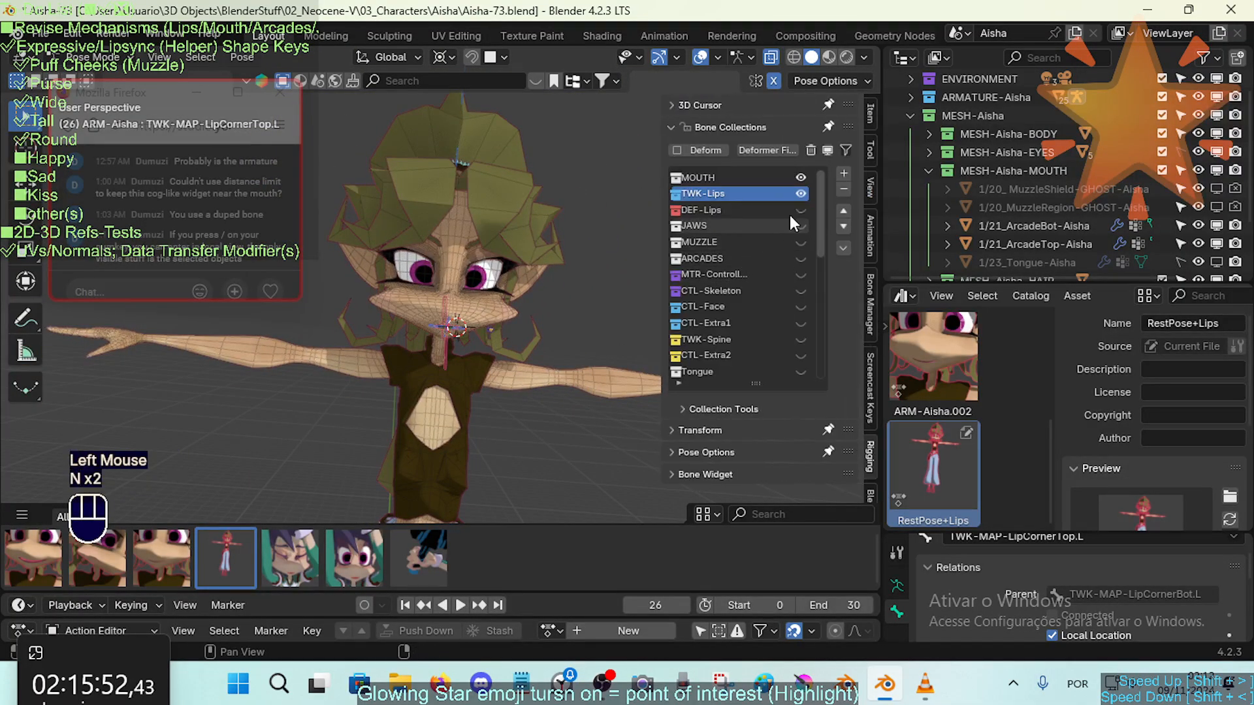
left_click(801, 291)
key("n")
Move the CTL-LowerArm.L control to test how the rig follows
left_click(654, 383)
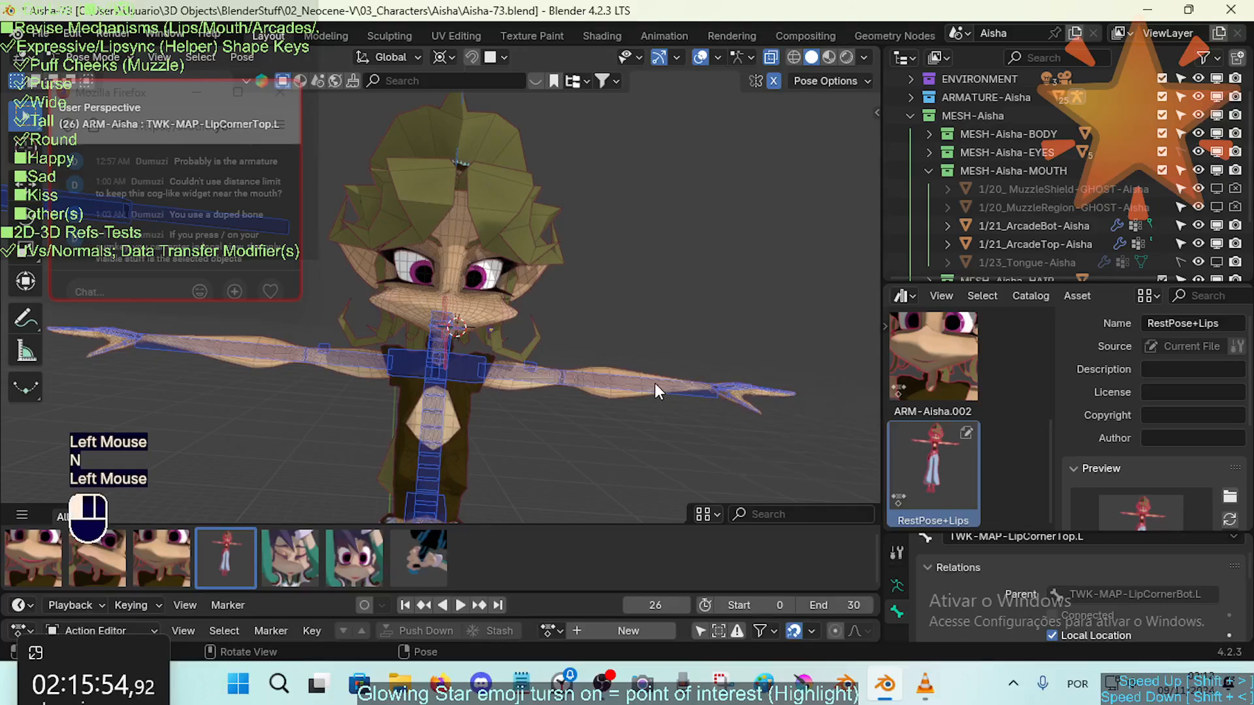
key("g")
left_click(738, 386)
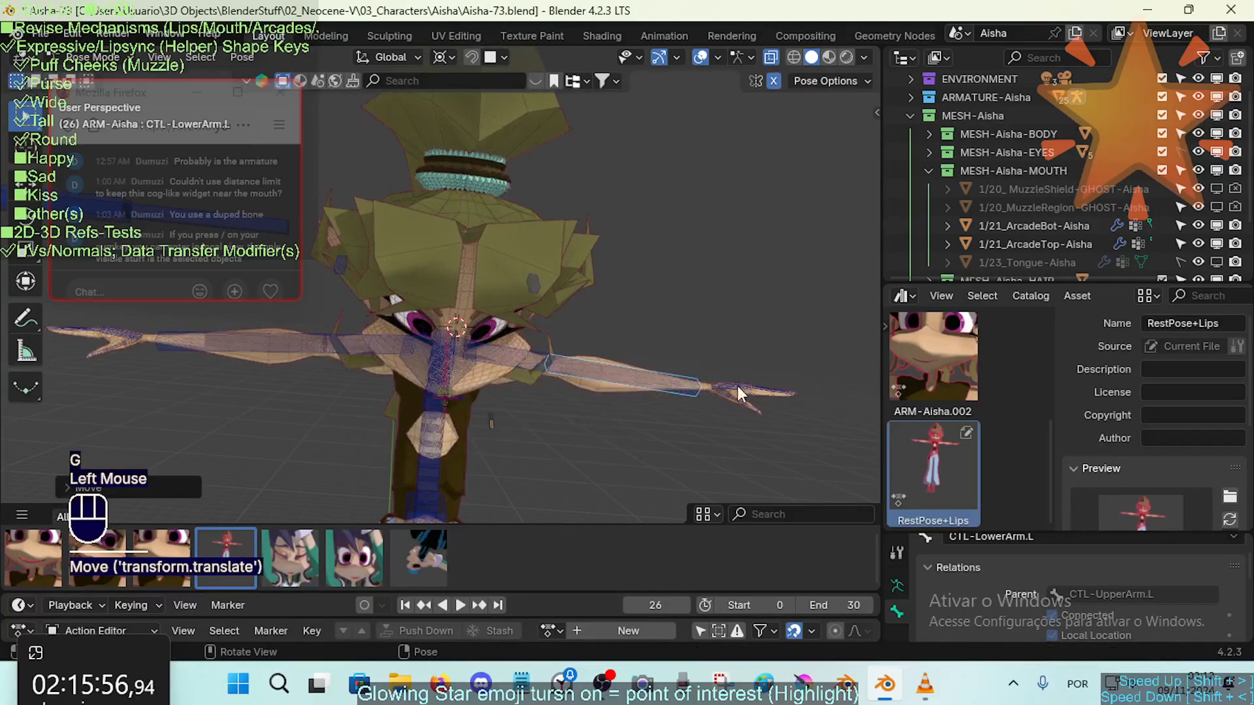
left_click(738, 386)
key("g")
key("Escape")
Rotate CTL-Spine.003 to tilt the upper body and inspect the mouth up close
middle_click_drag(702, 415, 546, 392)
left_click(446, 434)
key("r")
left_click(483, 421)
scroll(475, 423, "up", 2)
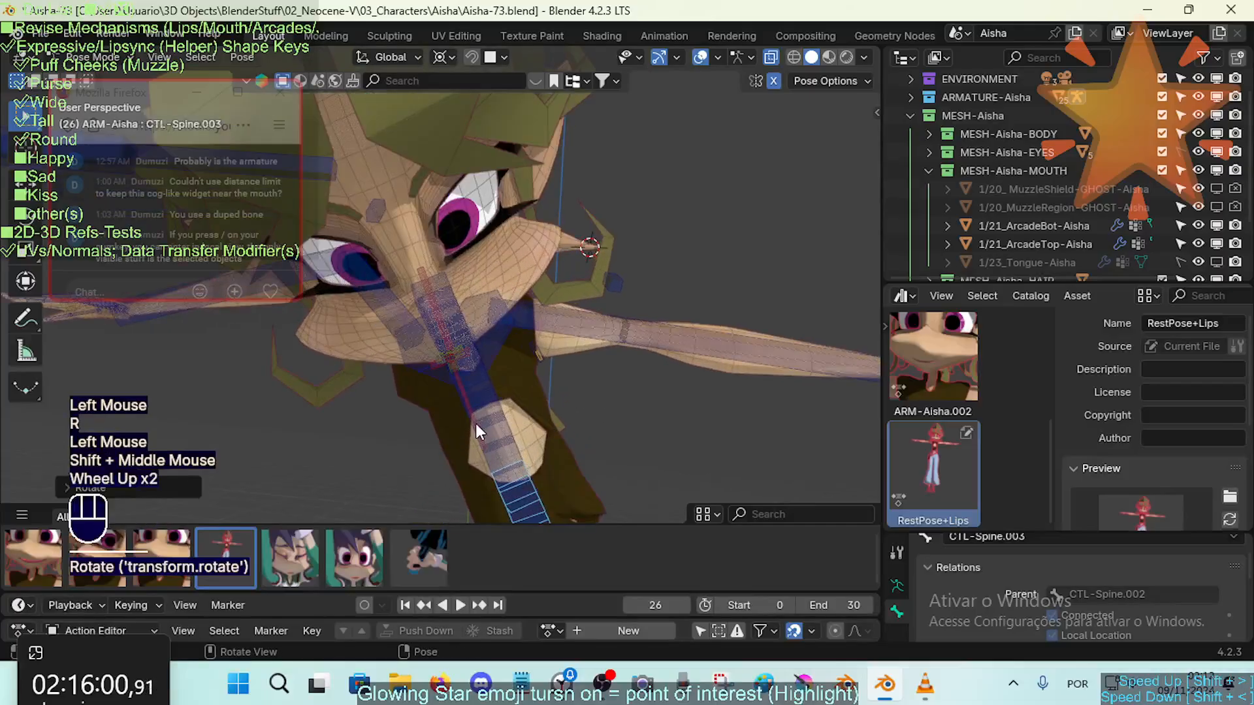
middle_click_drag(475, 423, 509, 395, "shift")
middle_click_drag(510, 395, 536, 367)
scroll(552, 350, "up", 1)
Hide the TWK-Lips bone collection
key("n")
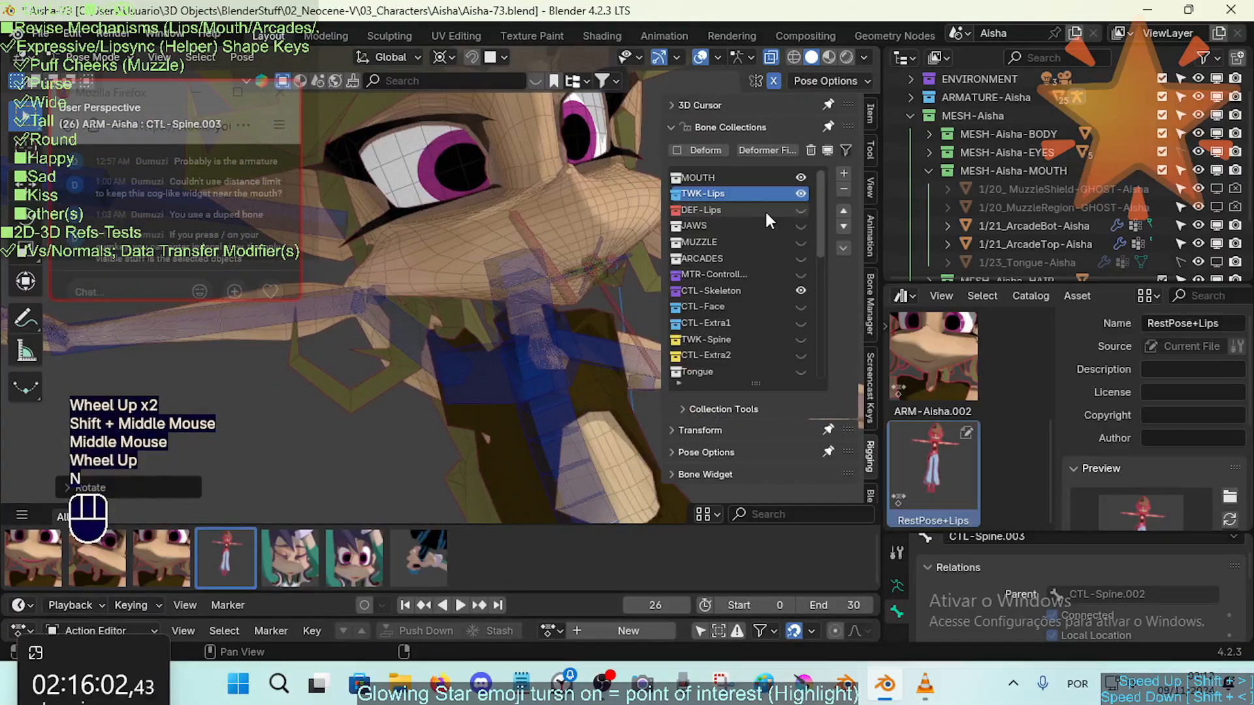
left_click(803, 194)
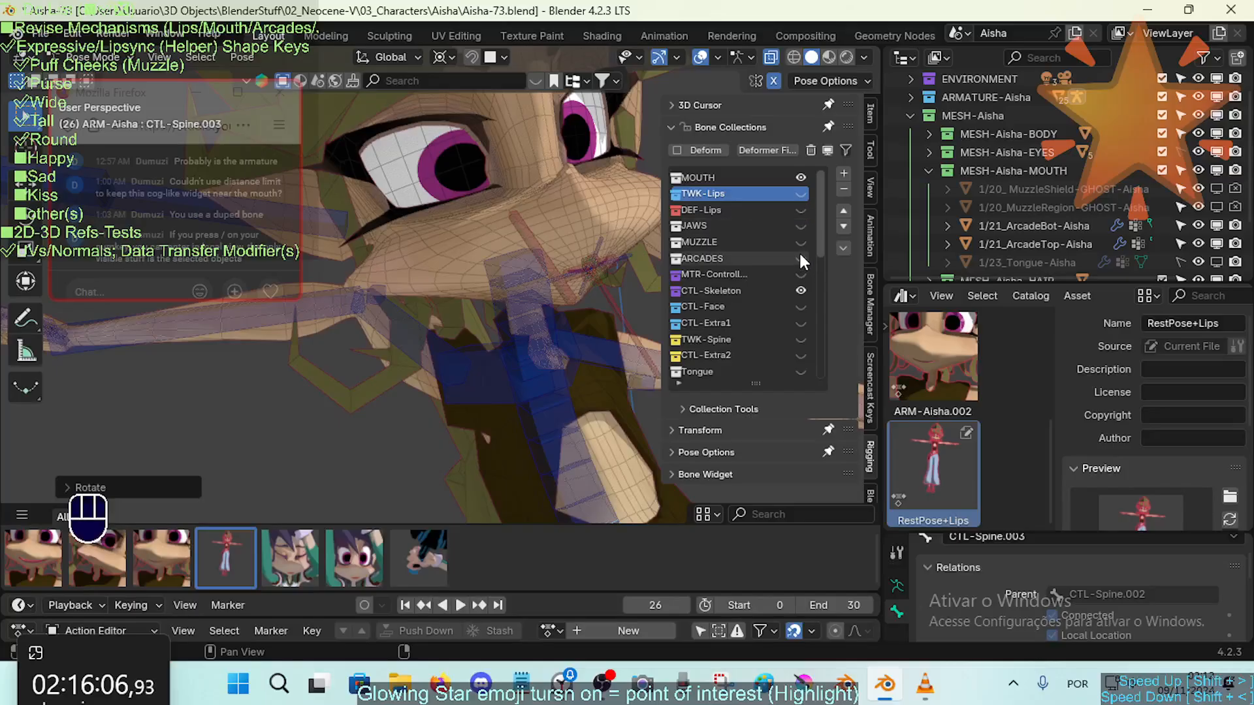
Show the TWK-Lips bone collection, hide the MOUTH collection, and close the sidebar
left_click(801, 194)
left_click(800, 178)
key("n")
Select a lip tweak bone on the mouth's lower edge and extend the selection to its grouped bones
middle_click_drag(523, 261, 657, 344, "shift")
scroll(589, 304, "up", 2)
left_click(600, 280)
key("shift+g")
left_click(600, 279)
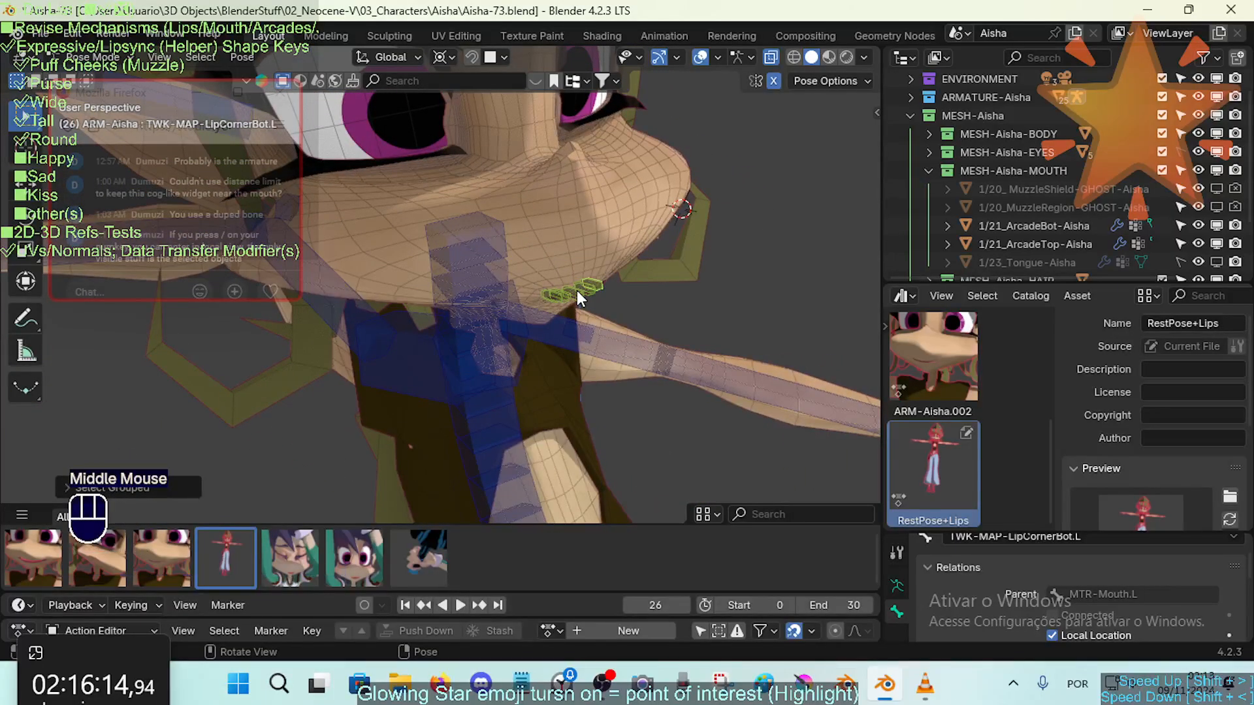
Alternately apply the RestPose+Lips pose asset to the selected lip bones and clear their transforms, ending with the pose applied
left_click(220, 546)
left_click(219, 546)
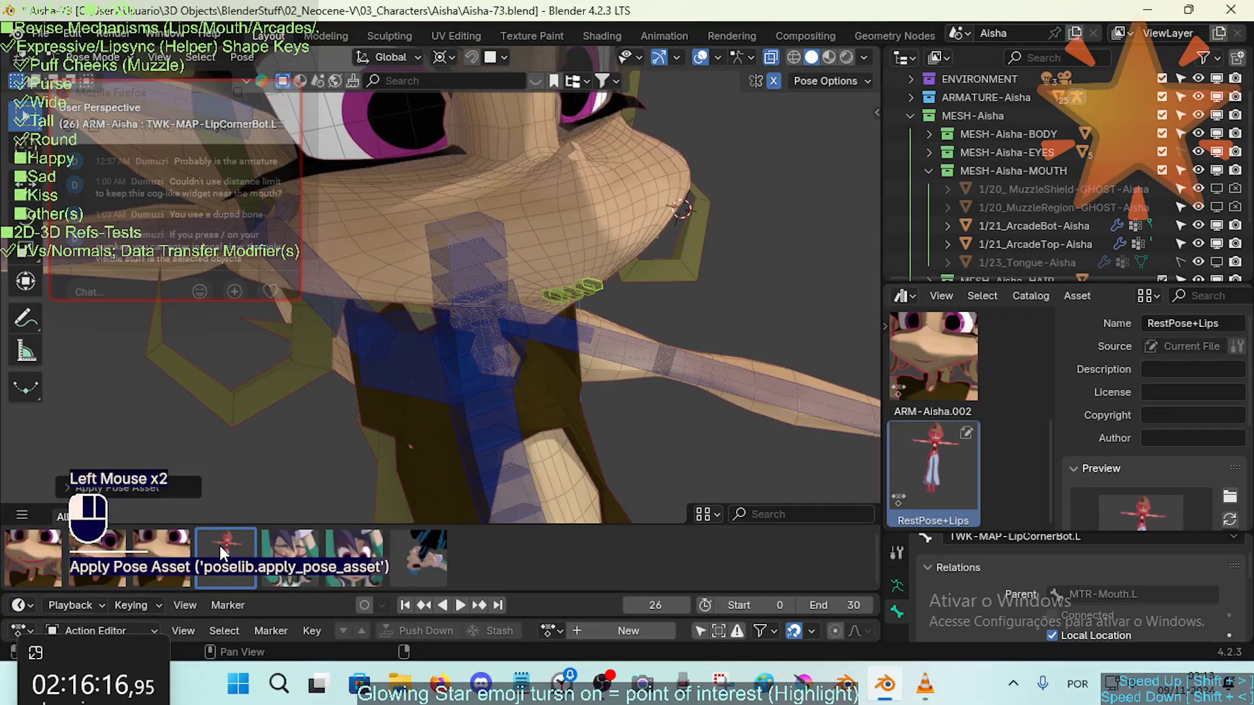
left_click(220, 546)
key("alt+q")
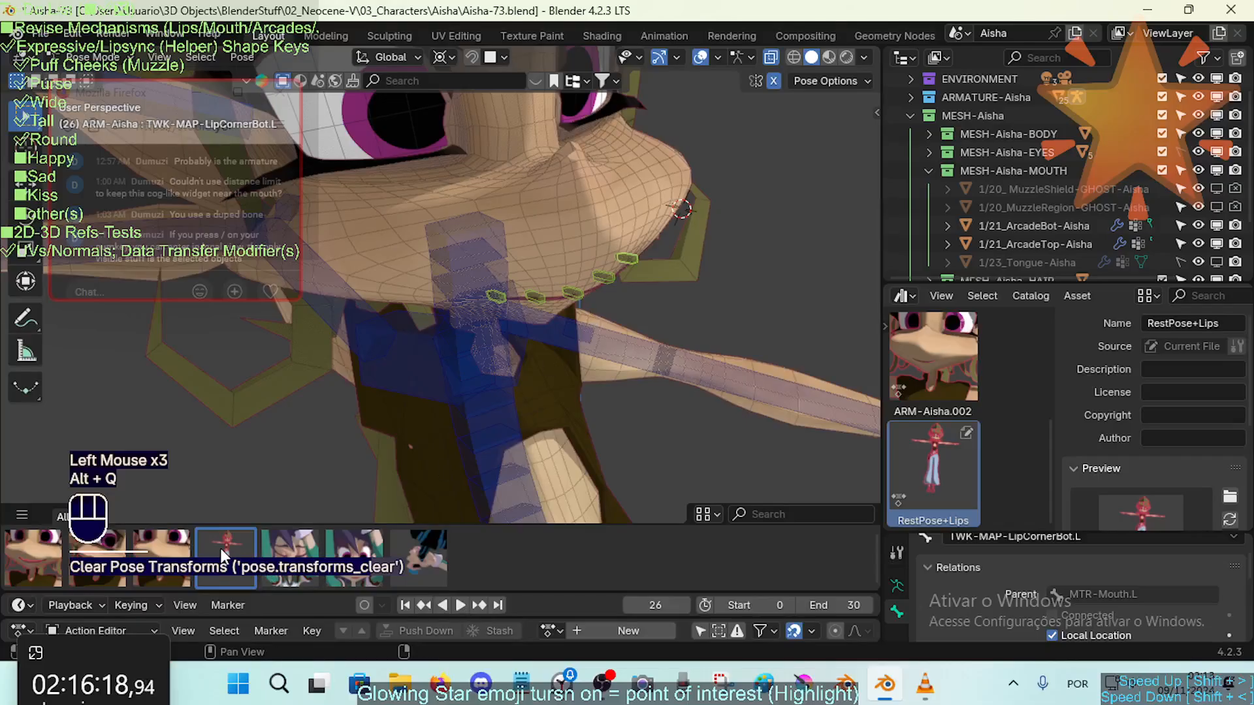
left_click(219, 545)
key("alt+q")
left_click(219, 550)
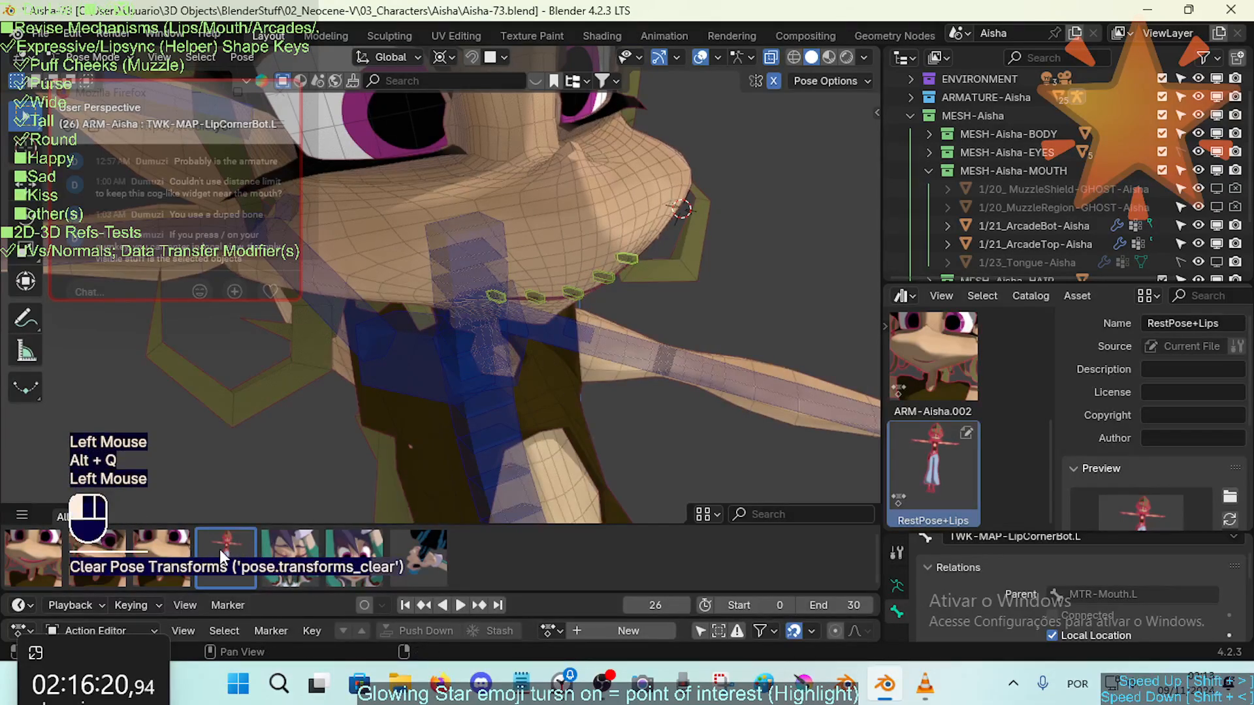
key("alt+q")
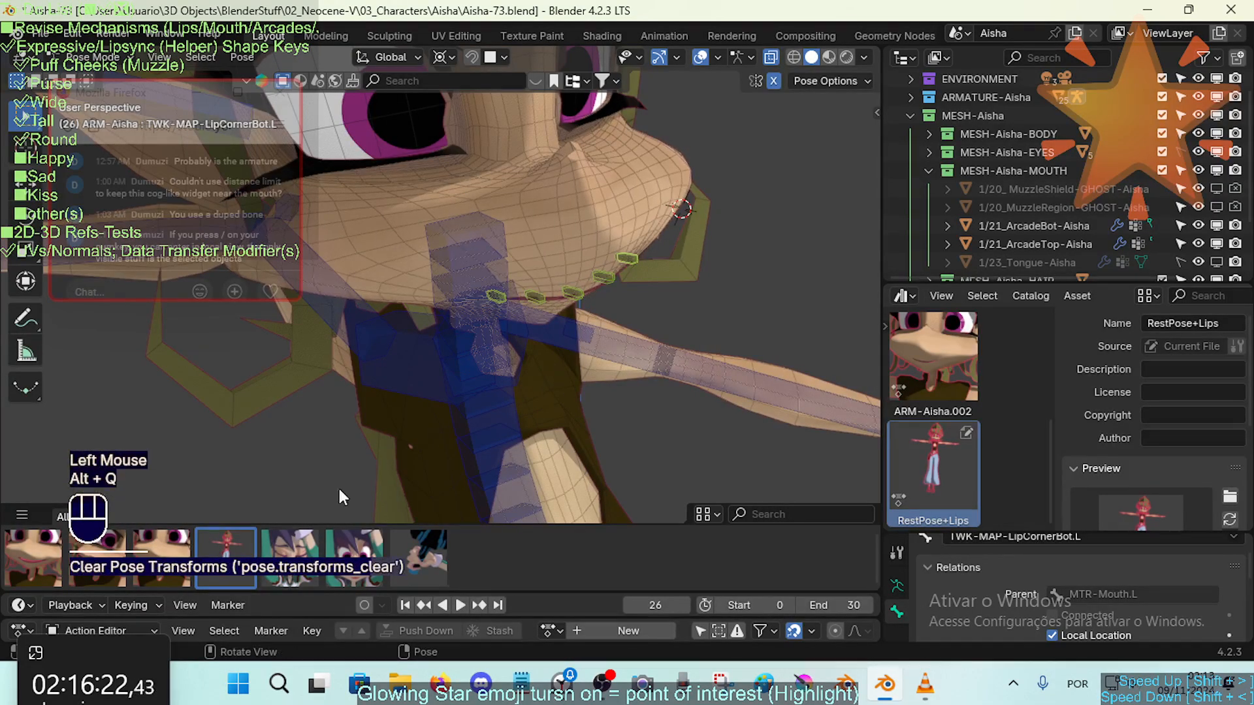
left_click(230, 546)
key("alt+q")
left_click(237, 550)
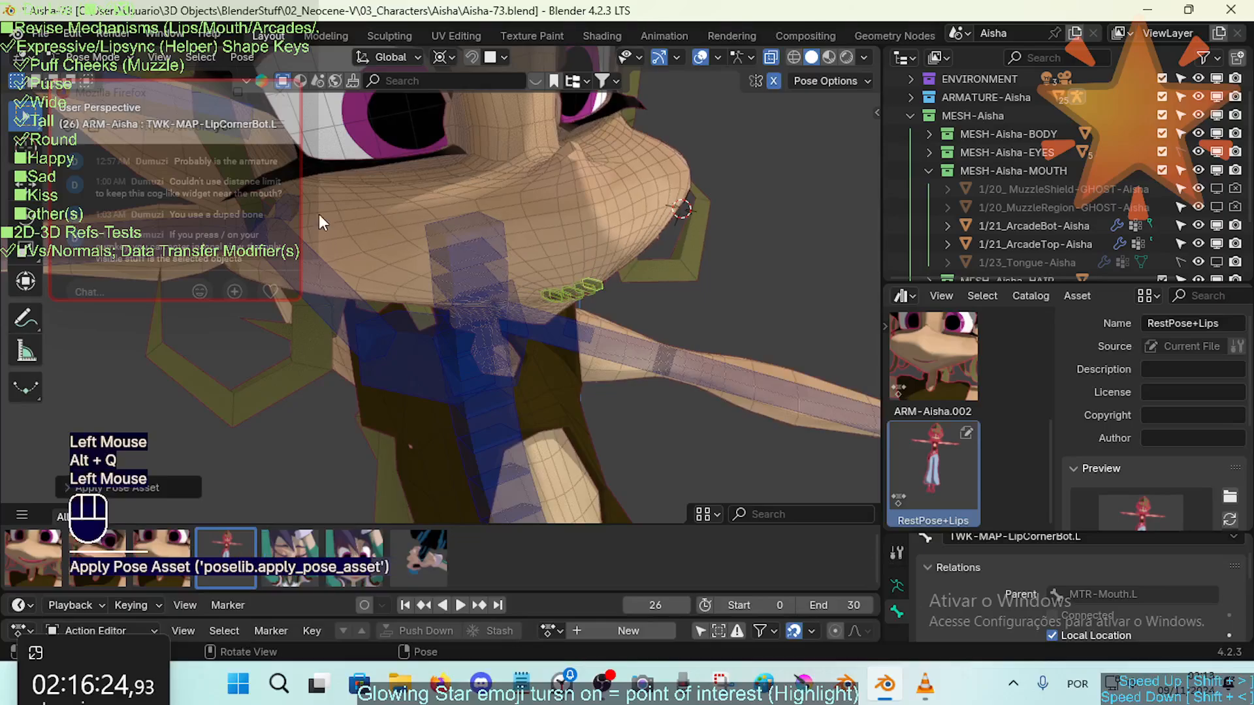
left_click(242, 57)
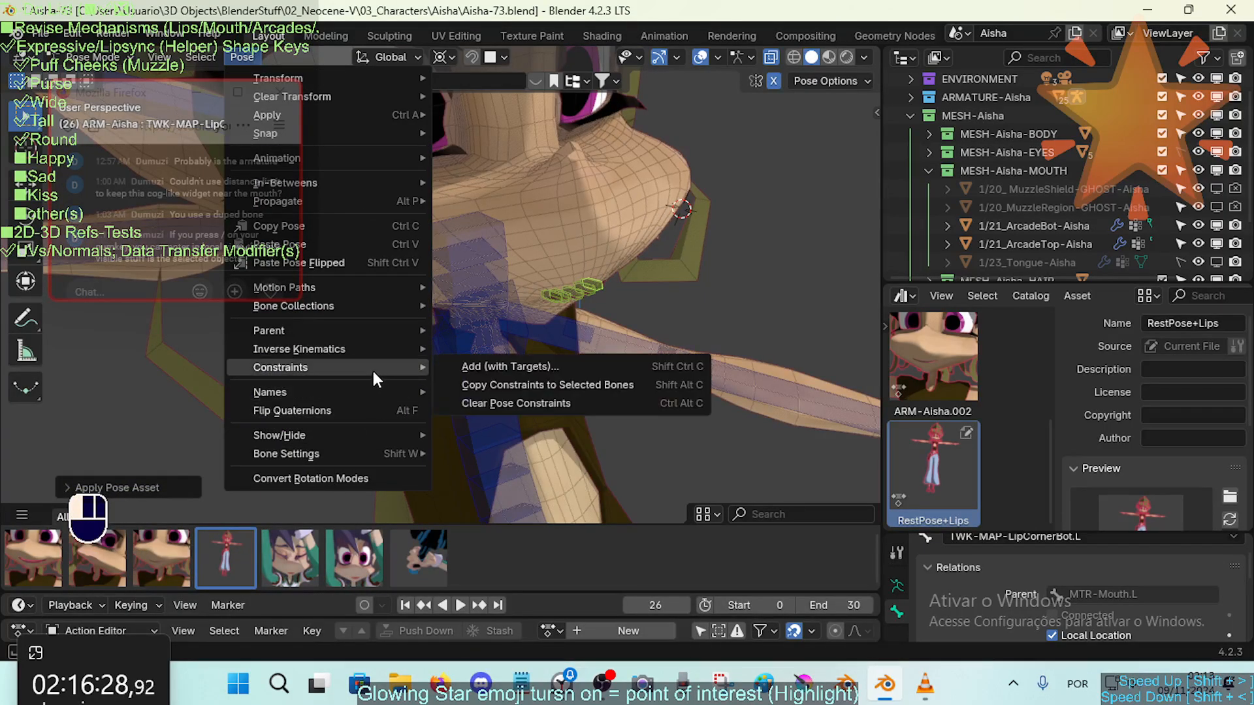
mouse_move(390, 284)
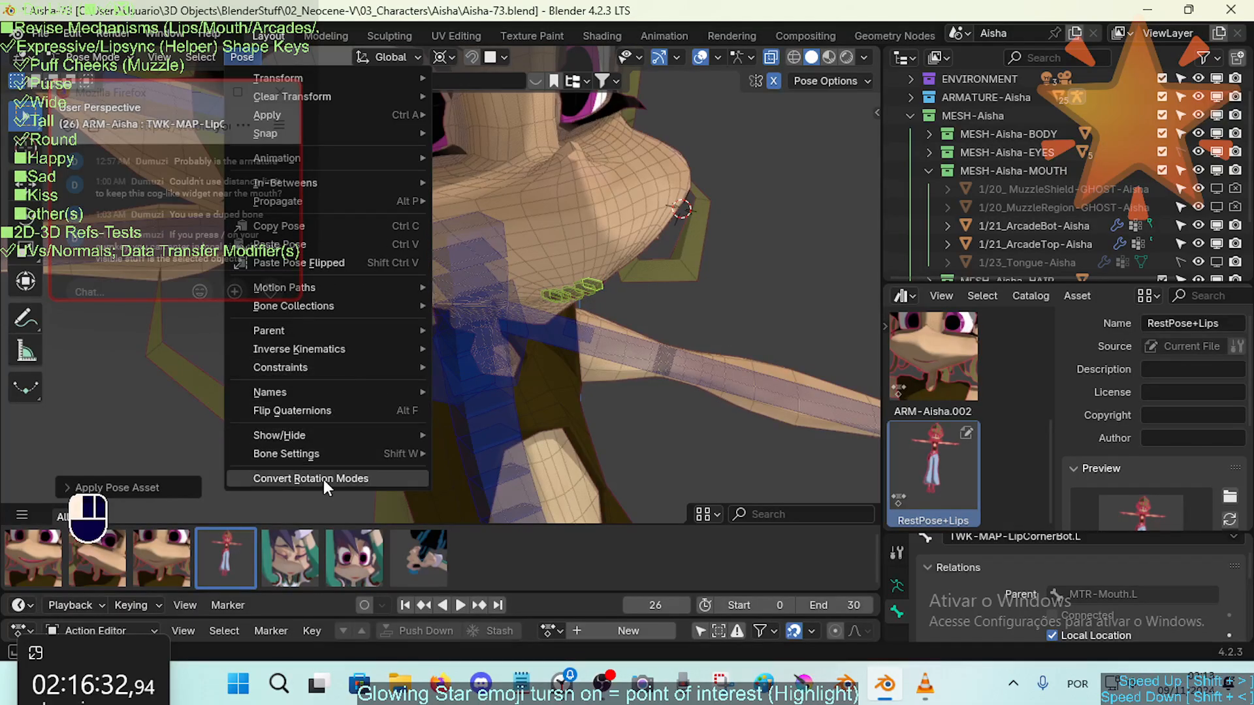
mouse_move(300, 457)
mouse_move(327, 438)
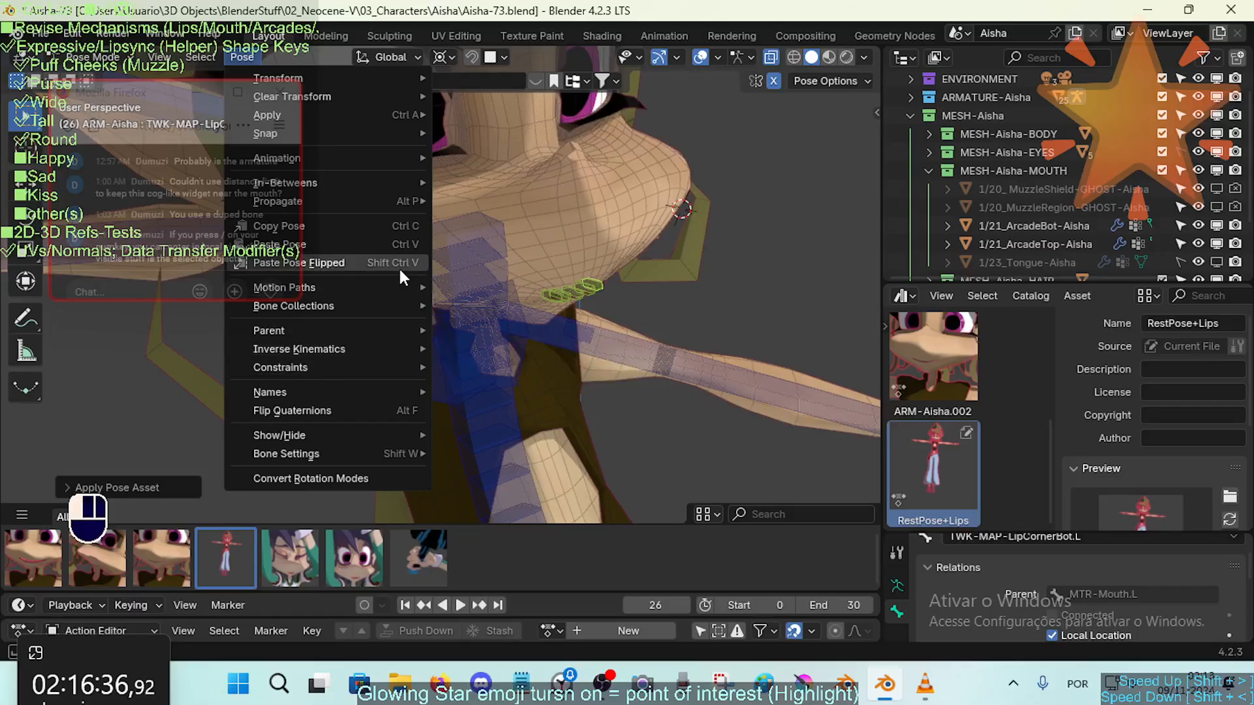
mouse_move(399, 185)
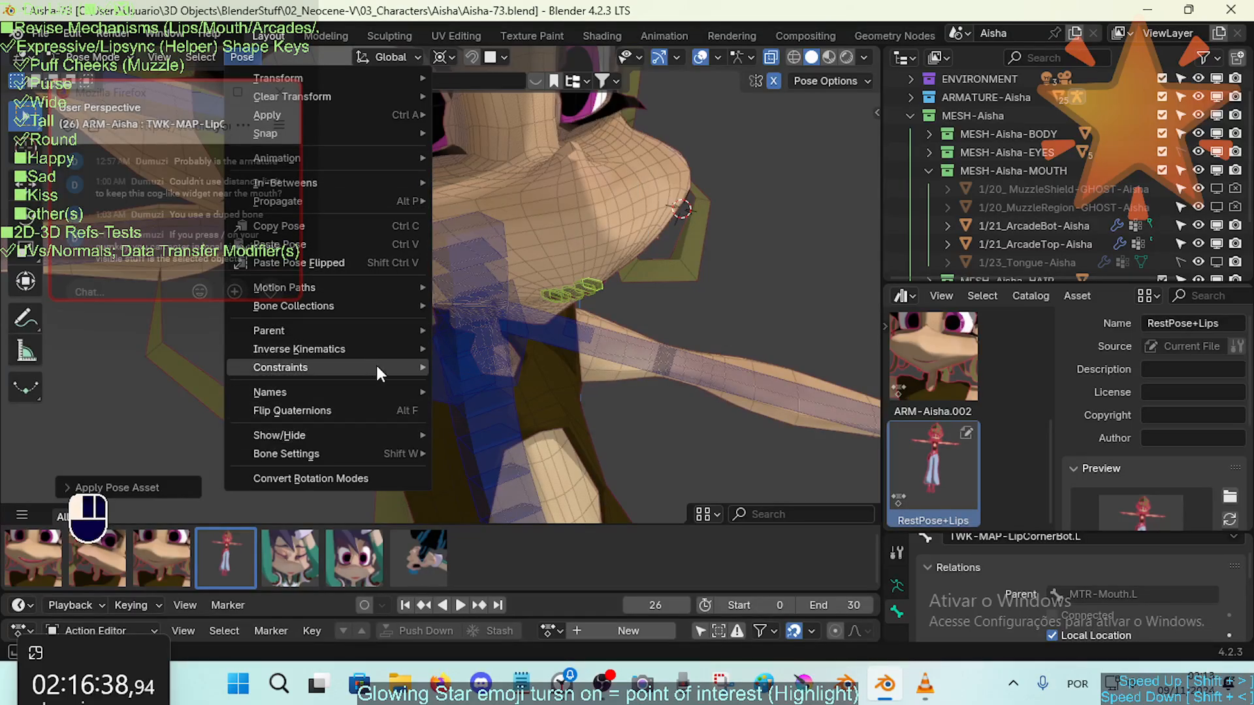
Search the commands for "select" and check the bone selection sets available for the armature
mouse_move(374, 363)
key("F3")
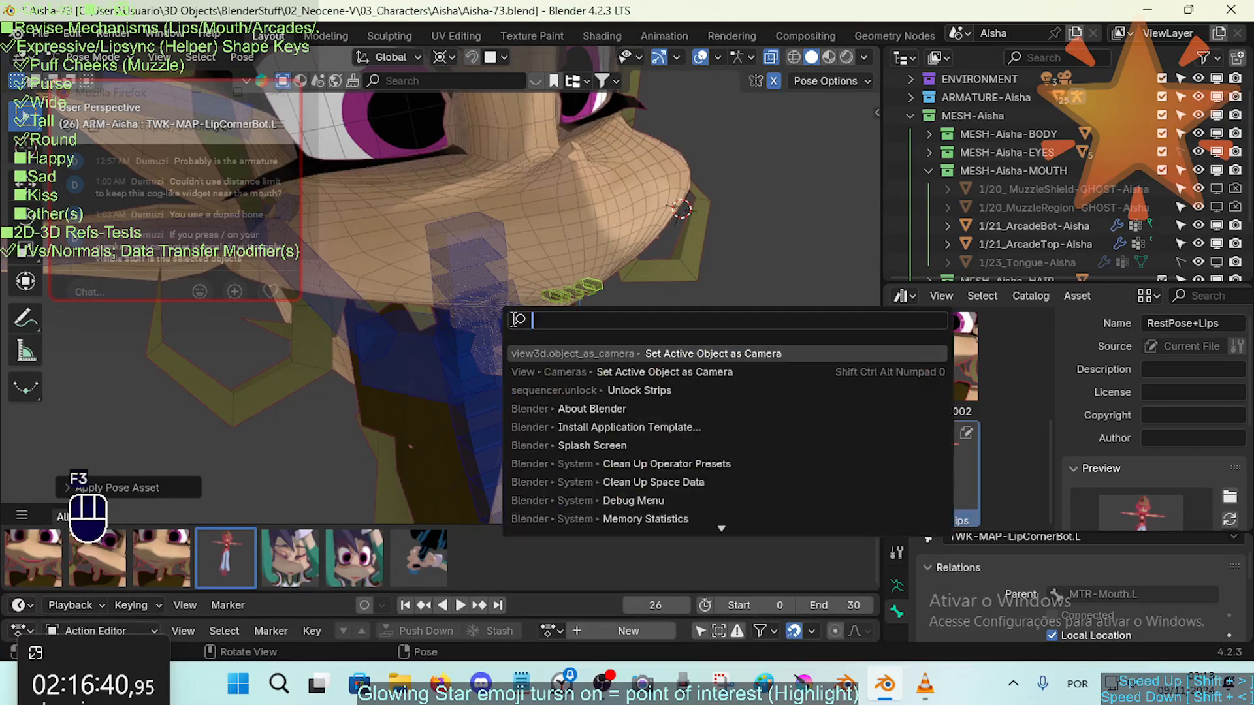
type("select")
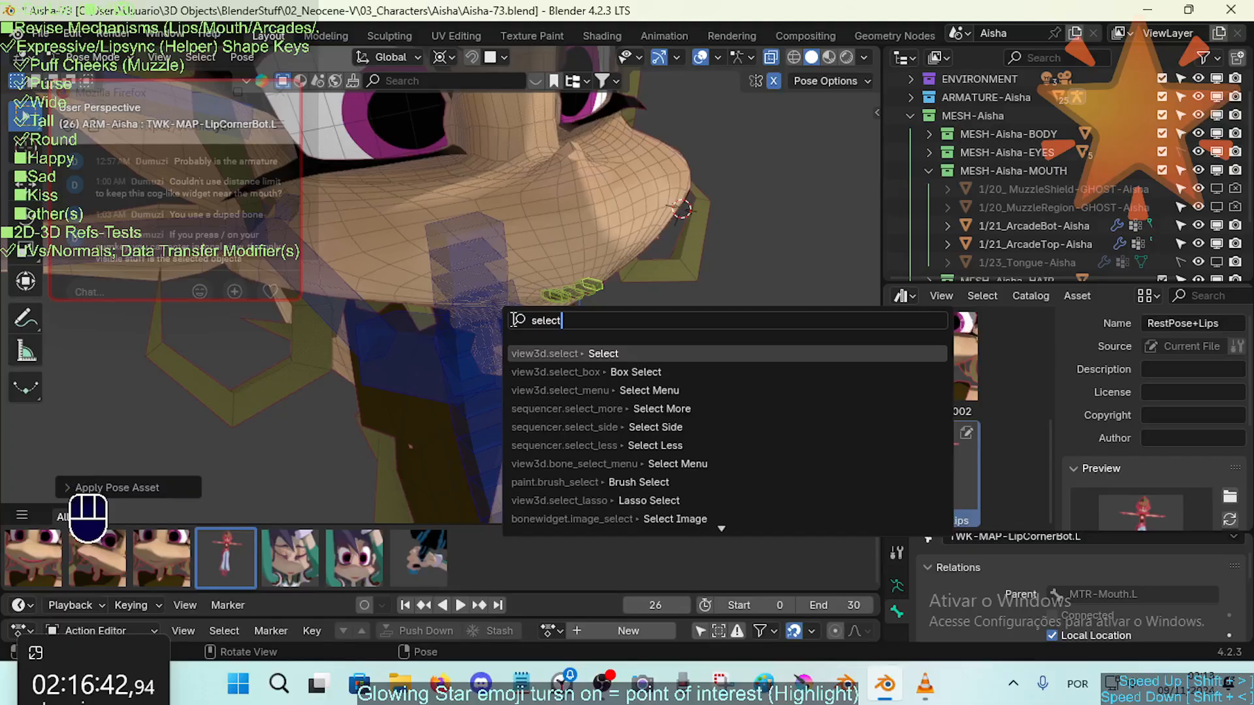
left_click(200, 57)
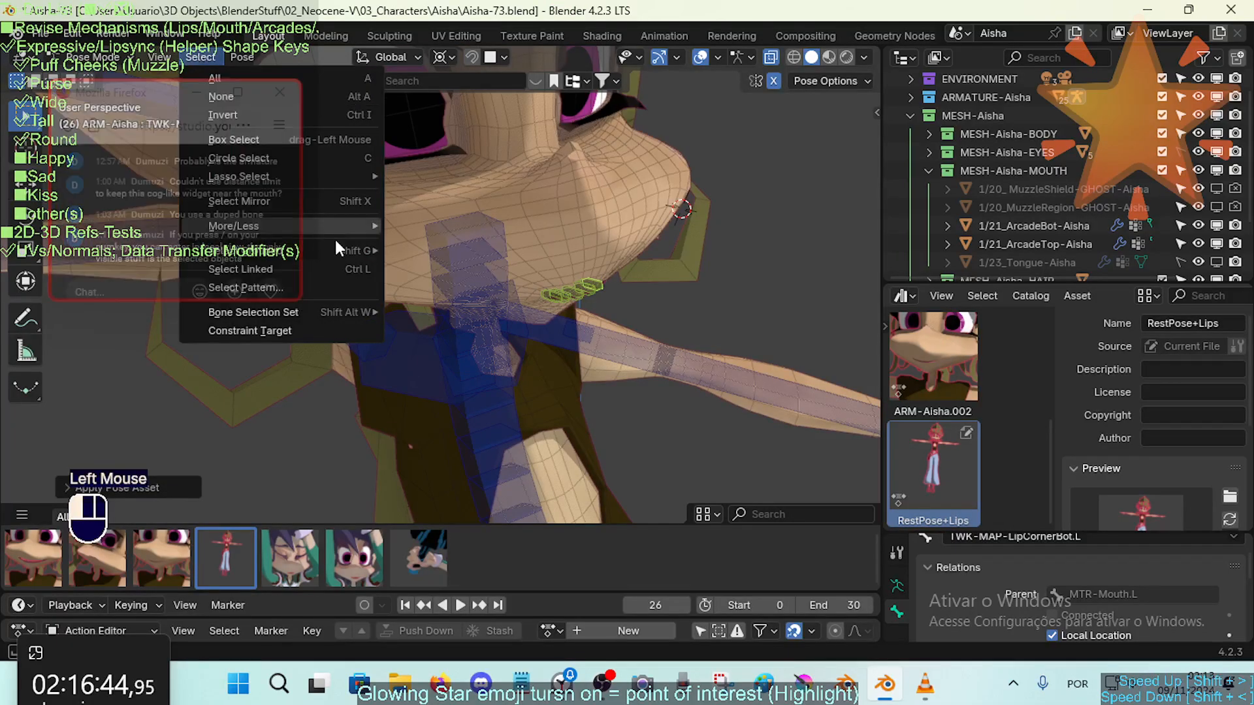
mouse_move(343, 320)
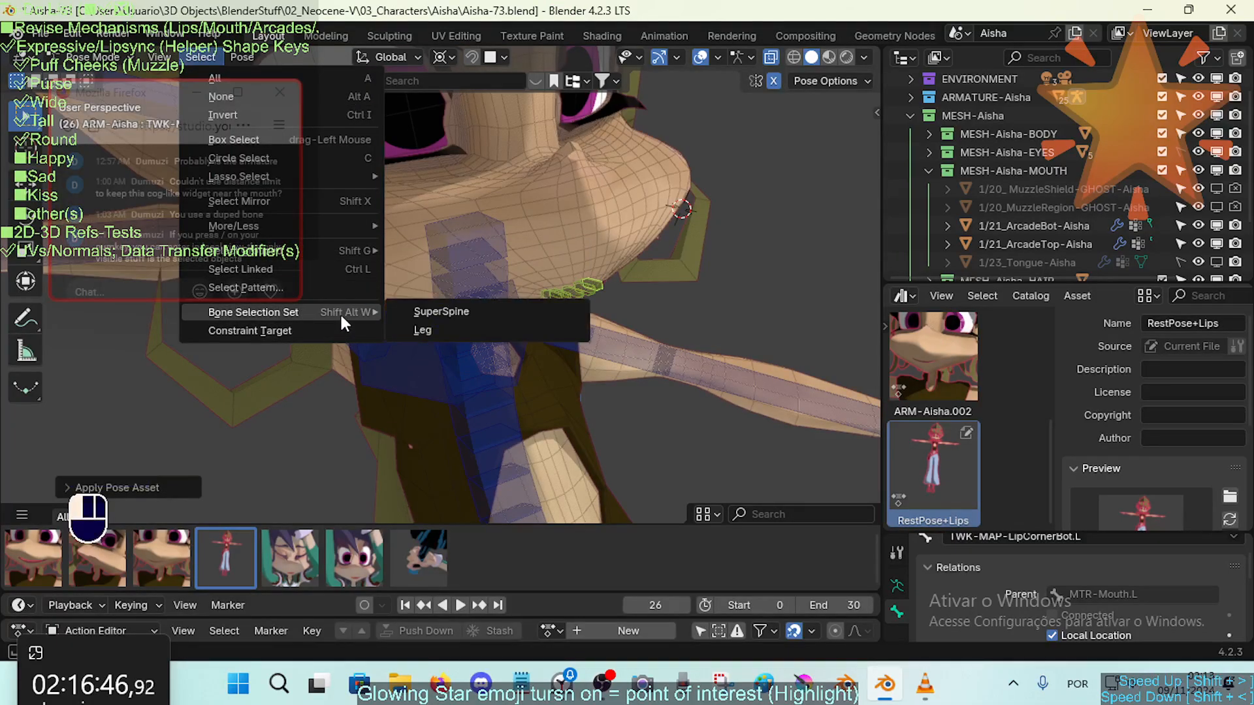
left_click(430, 330)
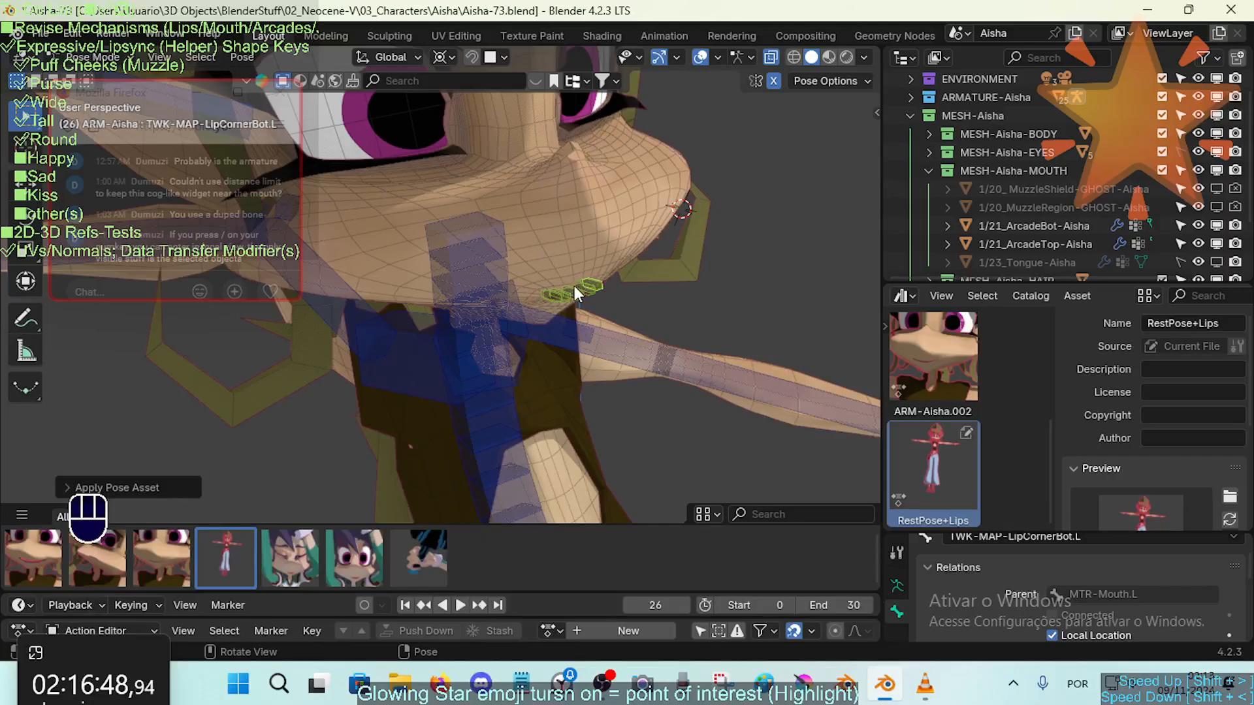
Clear the selected lip bones' transforms, reapply RestPose+Lips to them, and clear them again
scroll(574, 288, "up", 2)
scroll(588, 285, "down", 2)
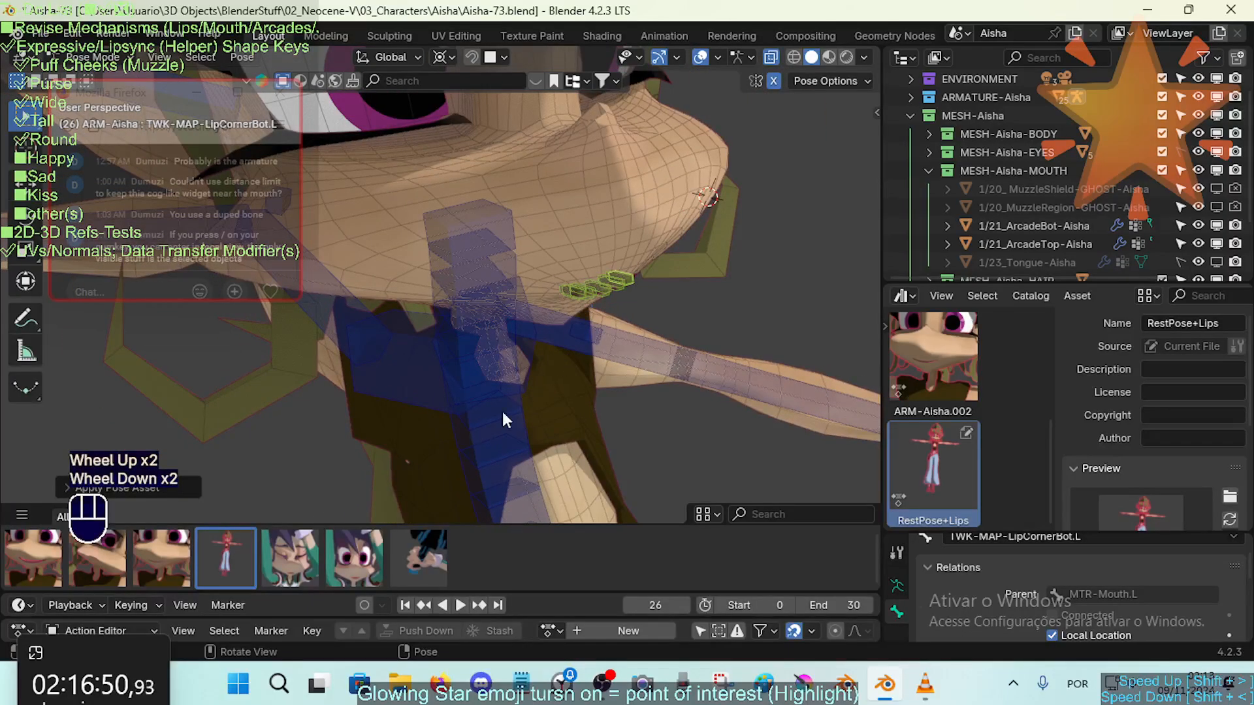
key("alt+q")
left_click(240, 535)
key("alt+q")
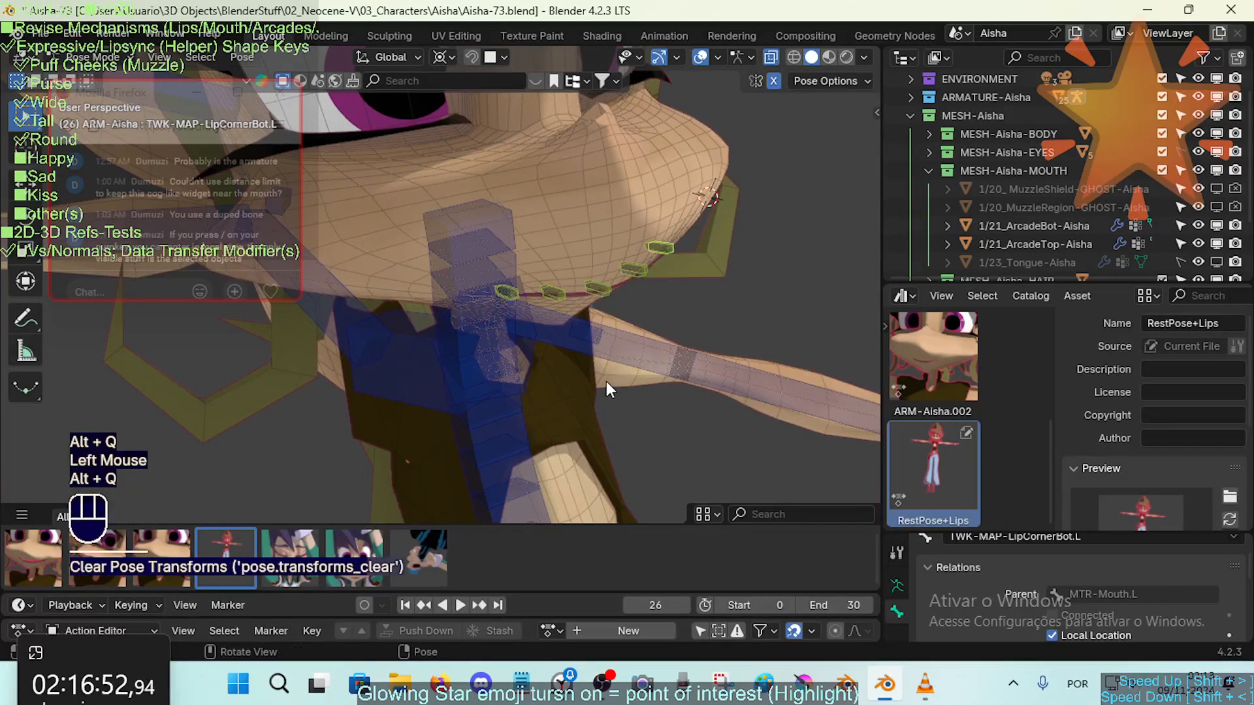
Deselect all bones and apply the RestPose+Lips pose asset to the whole rig
key("alt+a")
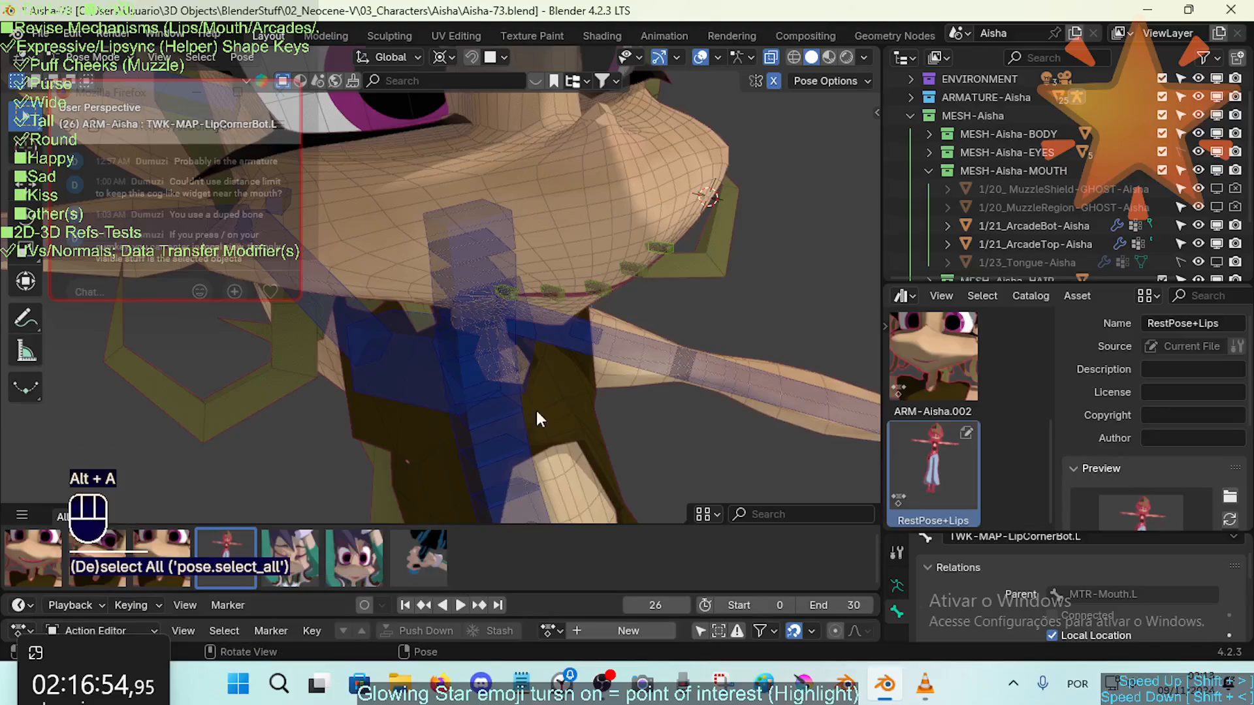
left_click(195, 549)
scroll(358, 444, "down", 2)
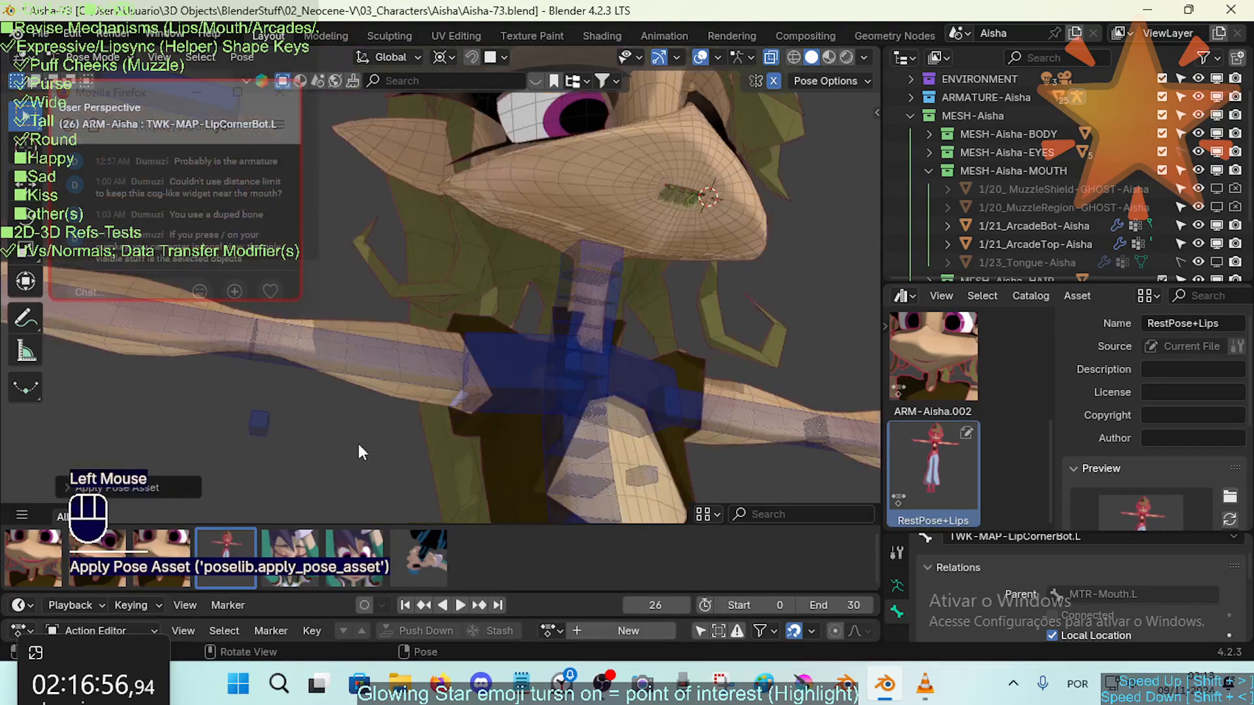
middle_click_drag(432, 392, 476, 404)
scroll(470, 396, "down", 1)
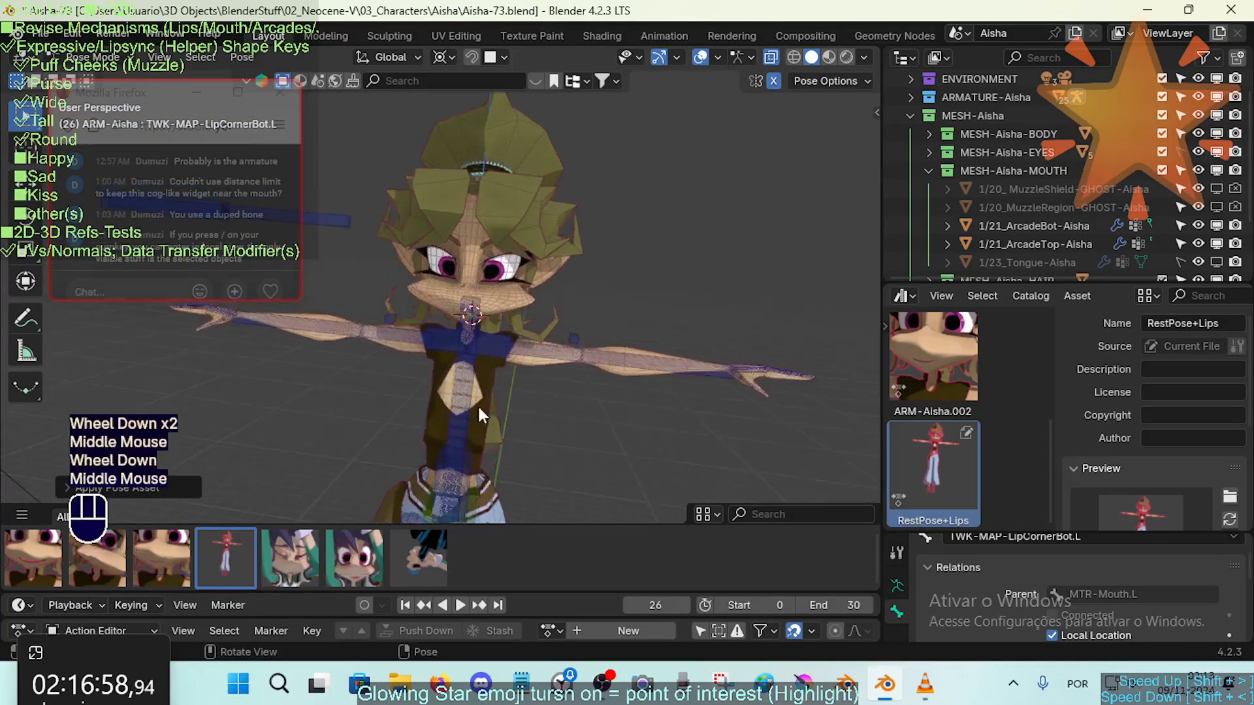
scroll(473, 402, "down", 1)
Examine the lips and their tweak bones up close from below and from the front
scroll(513, 372, "up", 6)
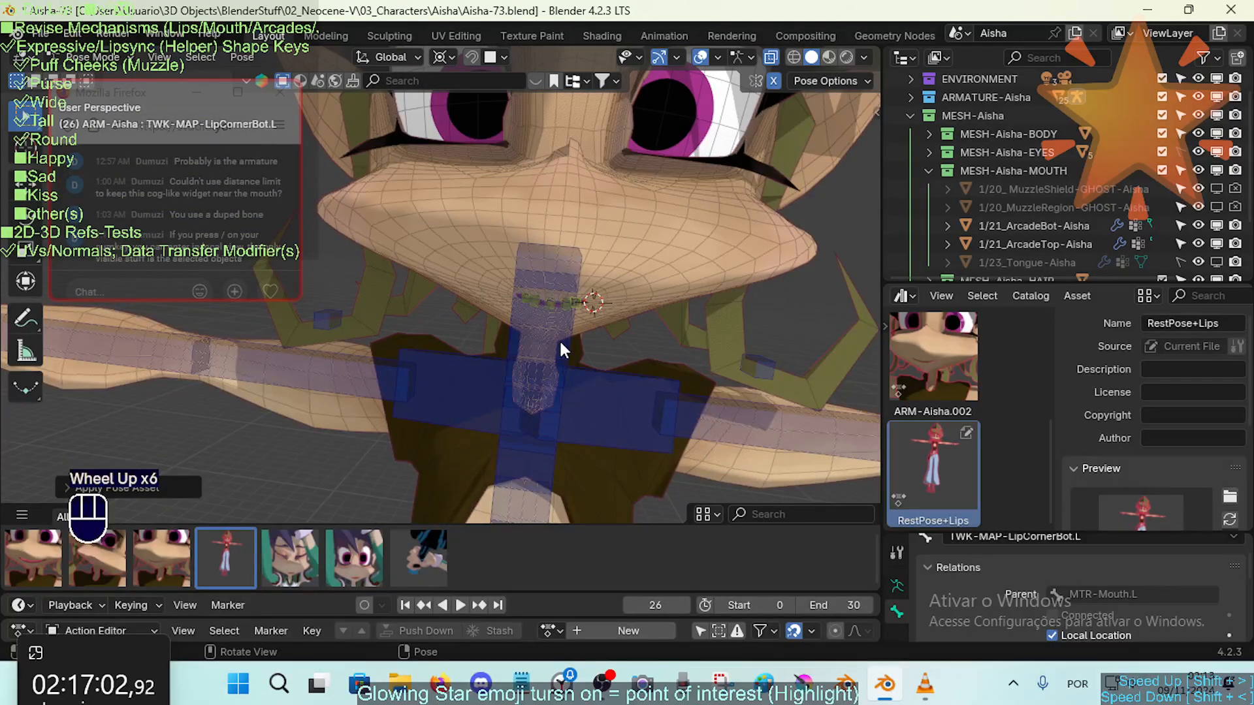
middle_click_drag(581, 333, 542, 294)
scroll(554, 339, "up", 3)
middle_click_drag(554, 339, 565, 305, "shift")
scroll(552, 335, "down", 1)
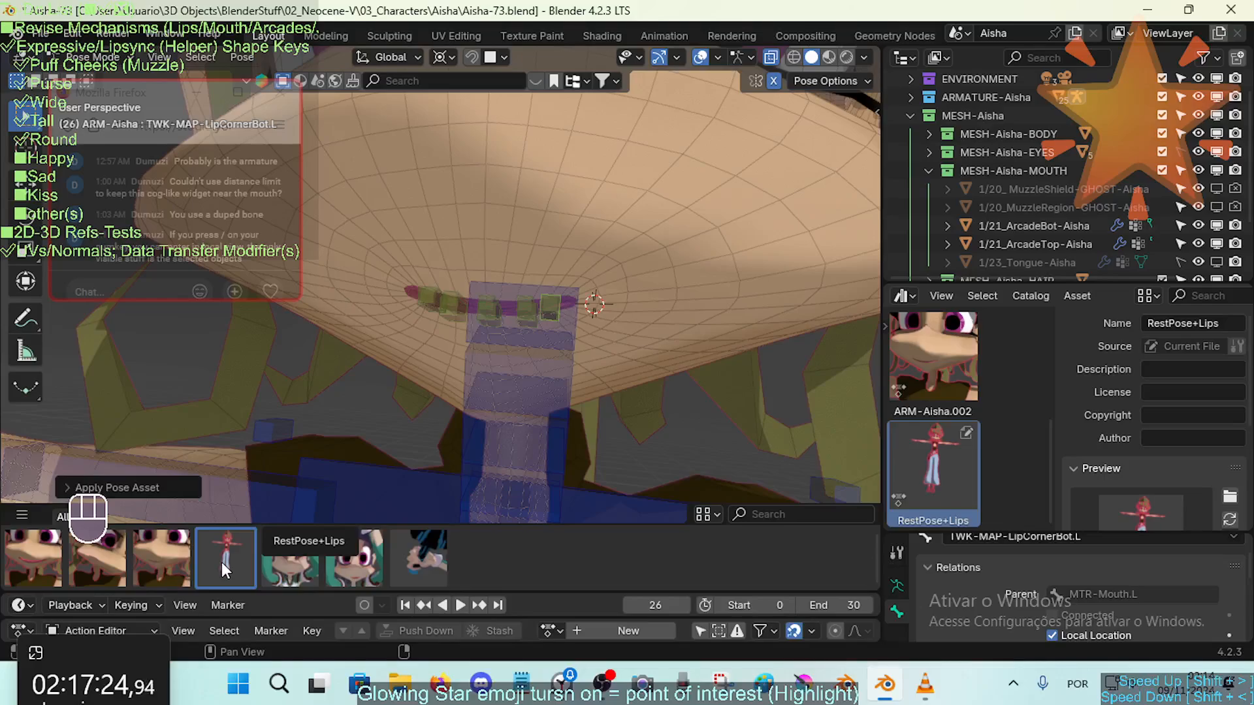
middle_click_drag(566, 381, 583, 346)
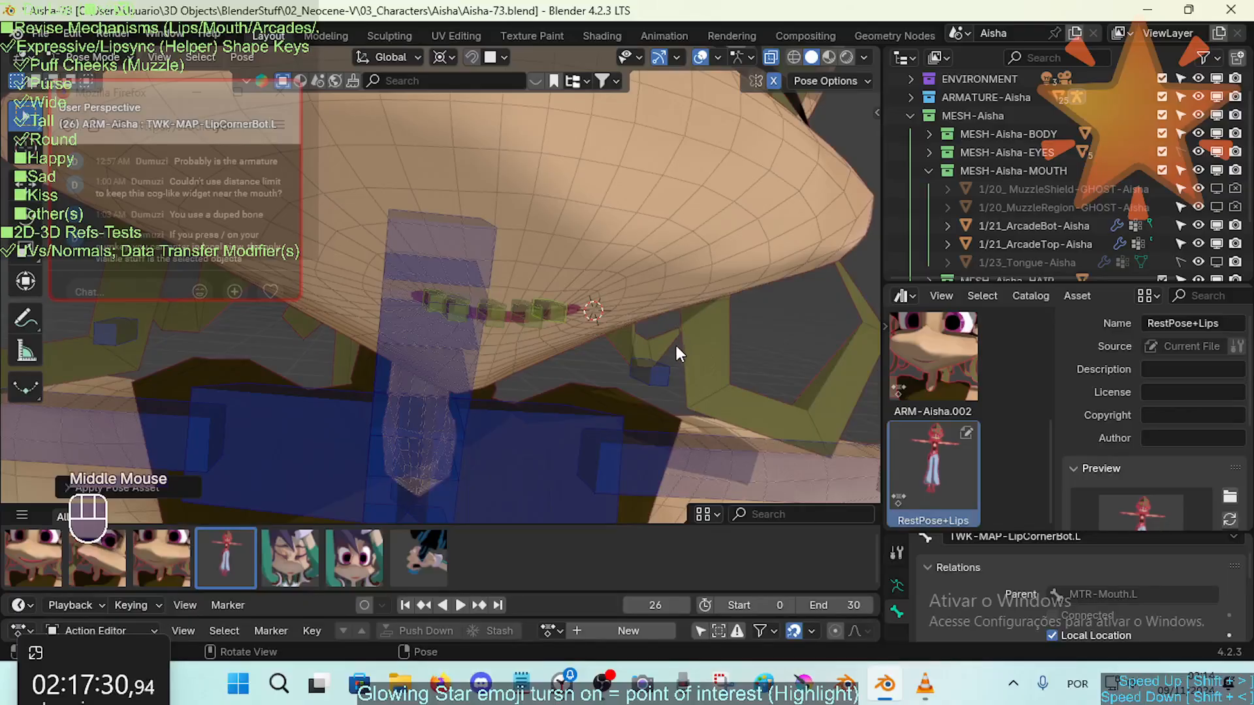
mouse_move(676, 346)
middle_mouse_down()
mouse_move(668, 356)
mouse_move(688, 359)
mouse_move(654, 358)
mouse_move(660, 343)
mouse_move(680, 347)
middle_mouse_up()
scroll(662, 348, "down", 2)
middle_click_drag(667, 348, 663, 410)
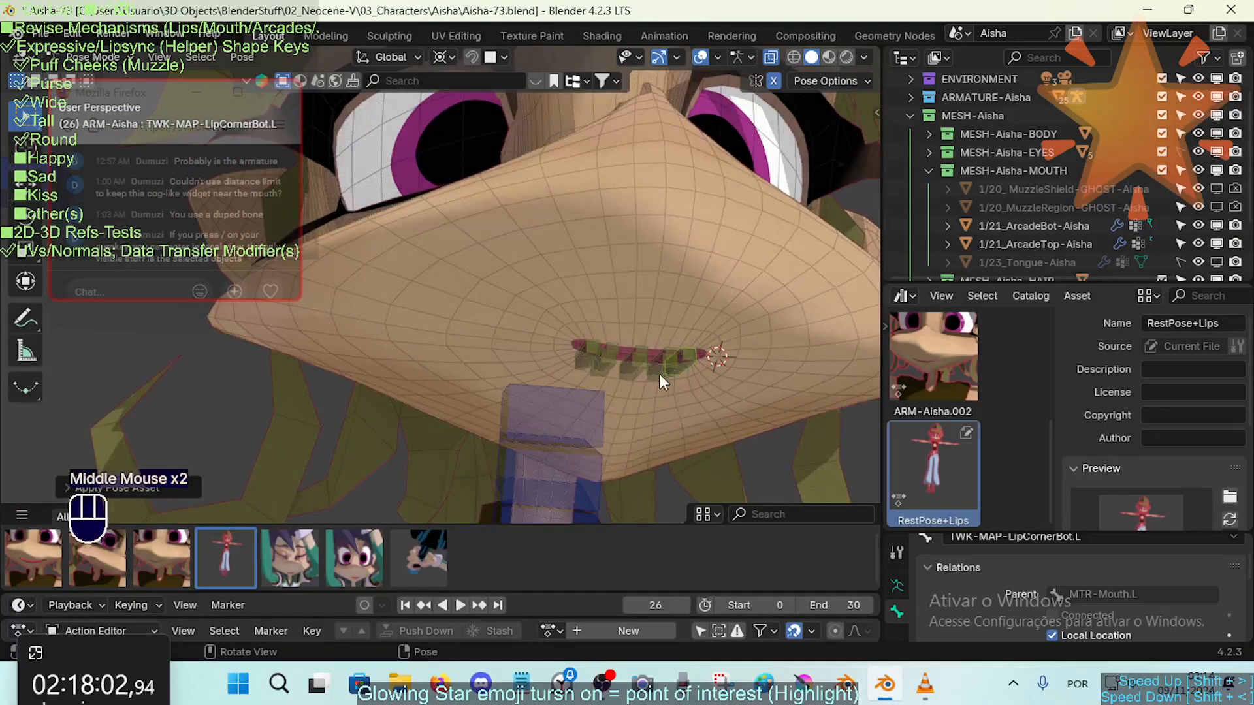
mouse_move(671, 363)
middle_mouse_down()
mouse_move(676, 376)
mouse_move(685, 358)
middle_mouse_up()
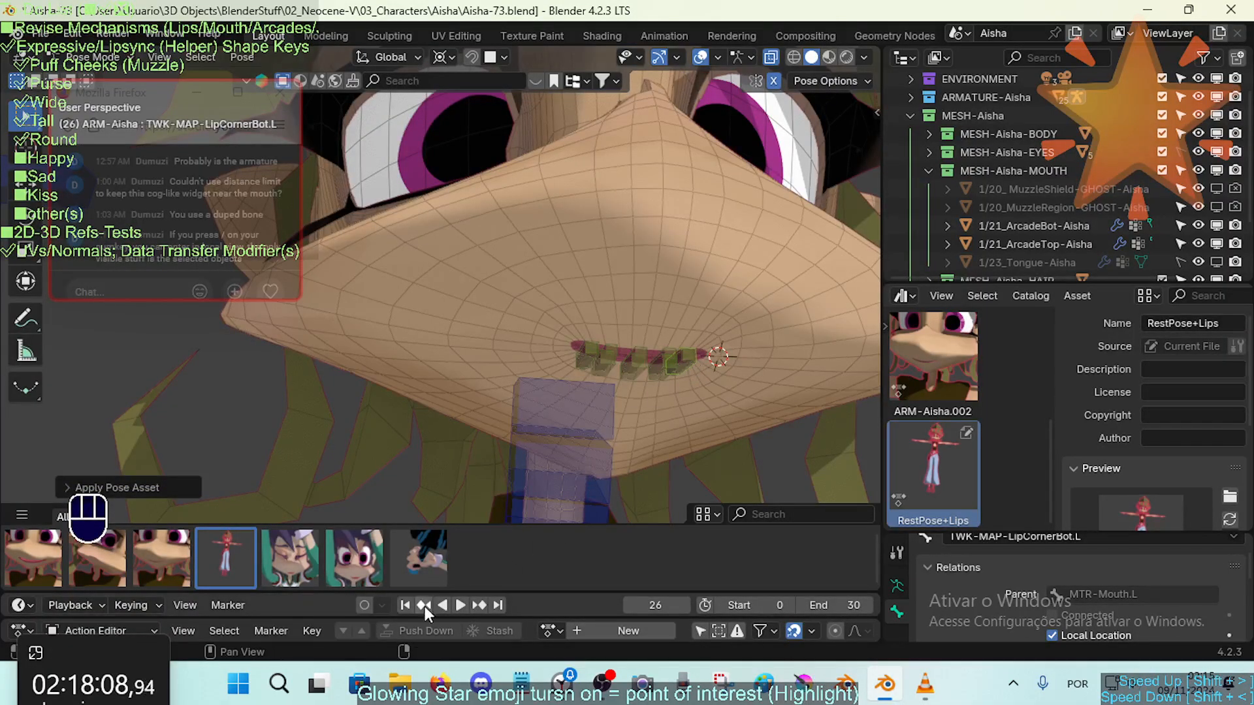
middle_click_drag(645, 370, 428, 445)
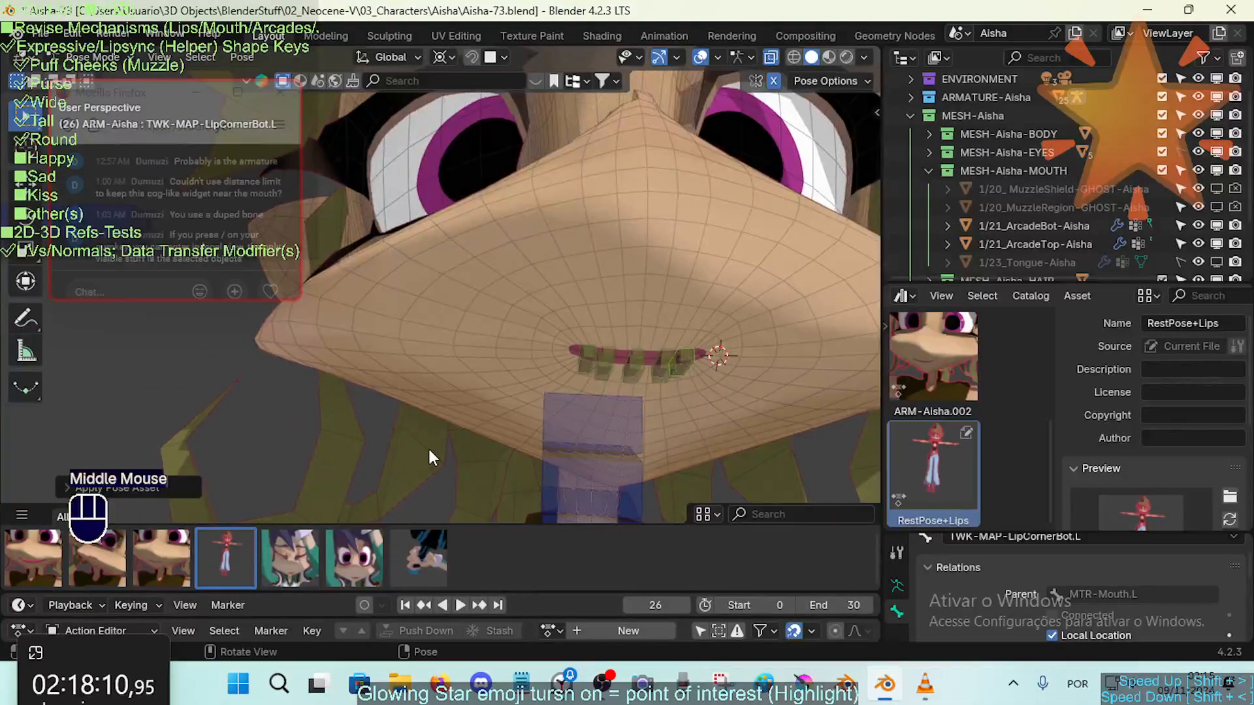